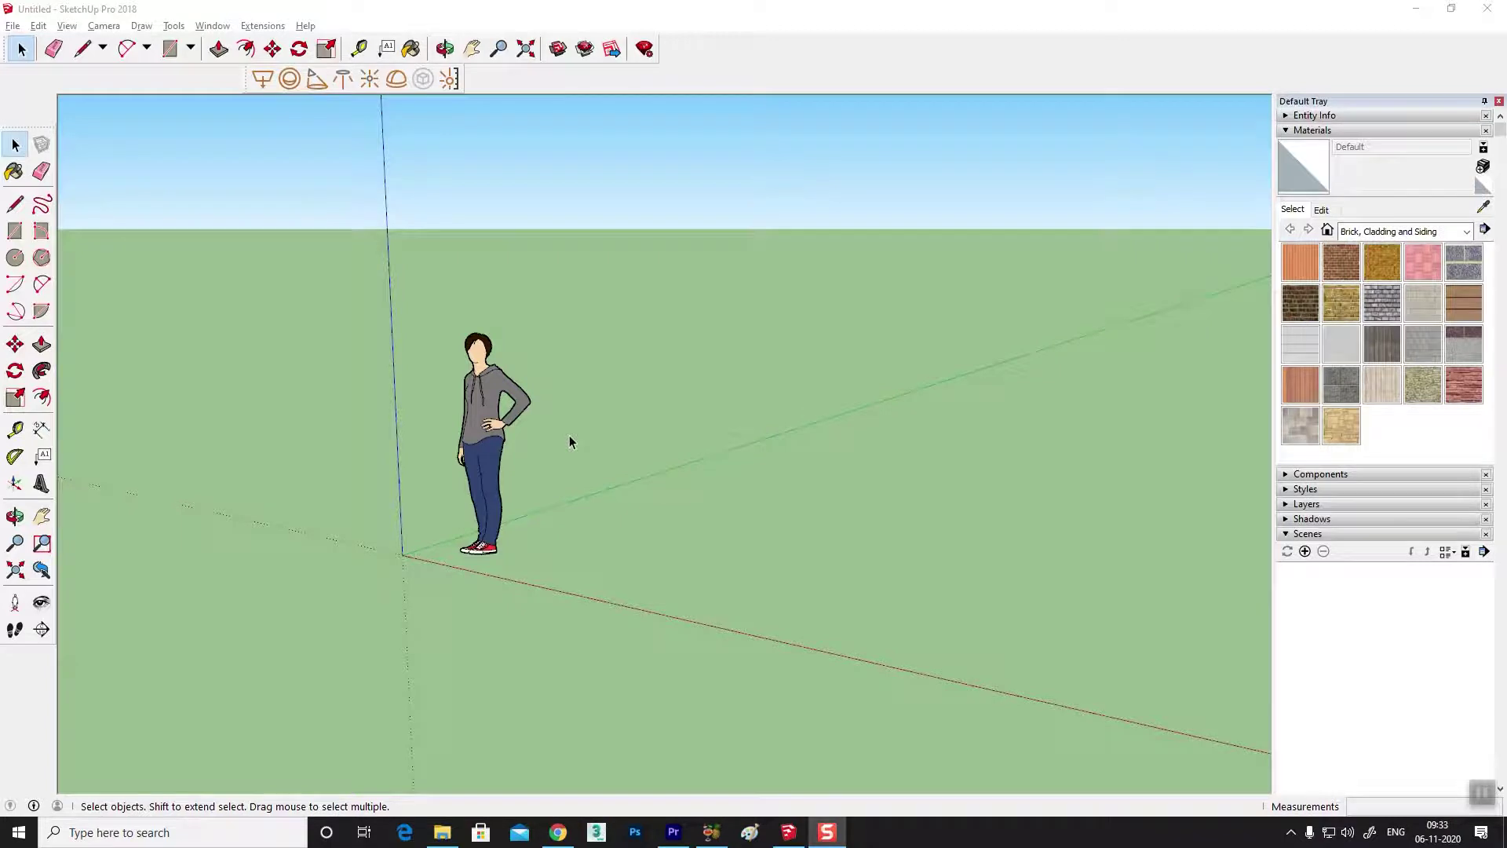
- Draw a rectangular floor face on the ground plane
mouse_move(614, 516)
middle_mouse_down()
mouse_move(731, 571)
mouse_move(418, 555)
mouse_move(598, 549)
middle_mouse_up()
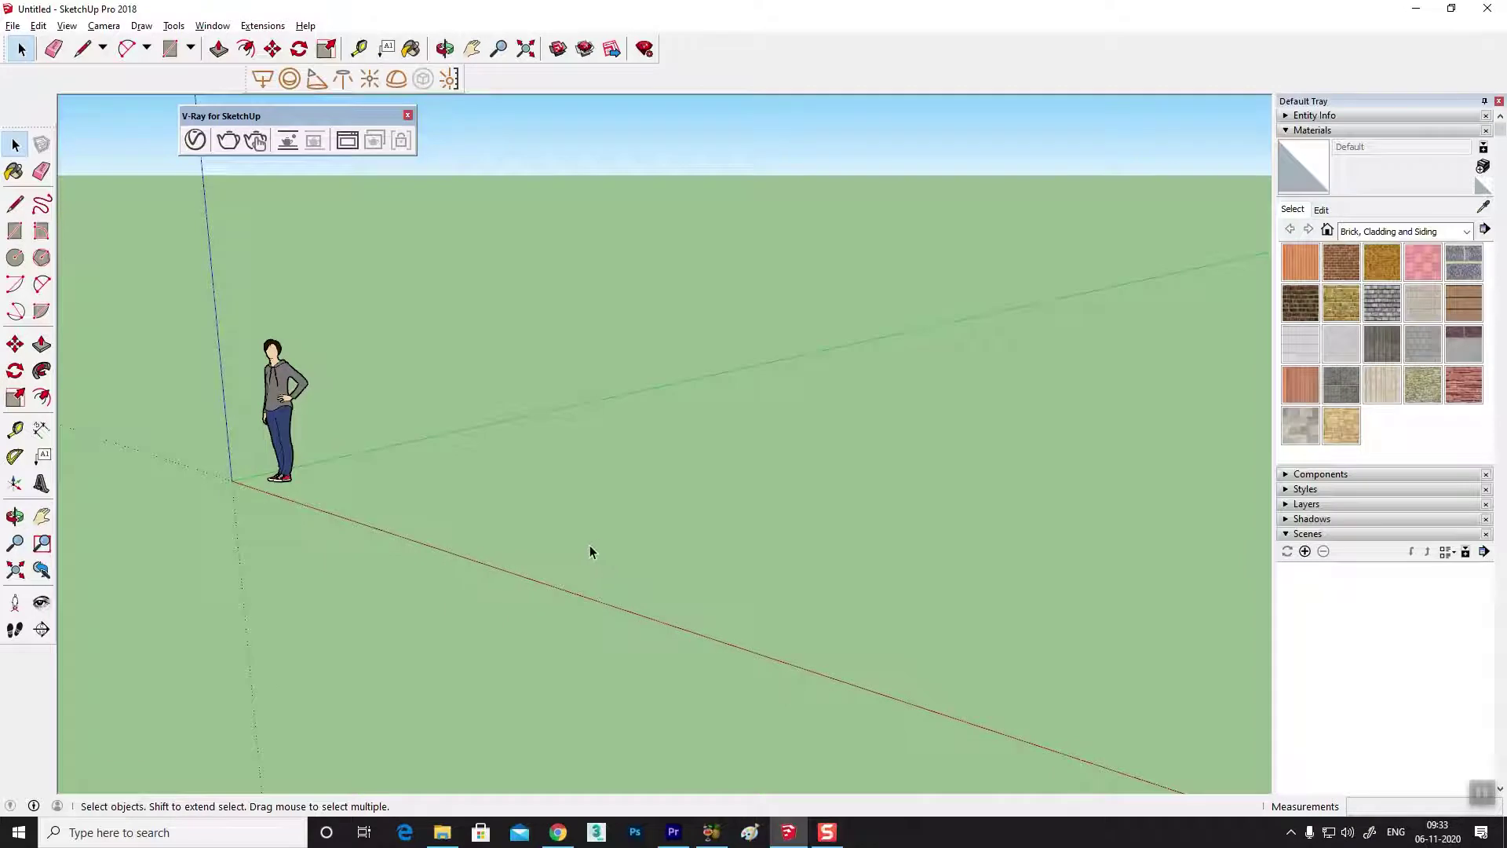
mouse_move(595, 552)
middle_mouse_down()
mouse_move(690, 589)
mouse_move(638, 565)
middle_mouse_up()
left_click(16, 230)
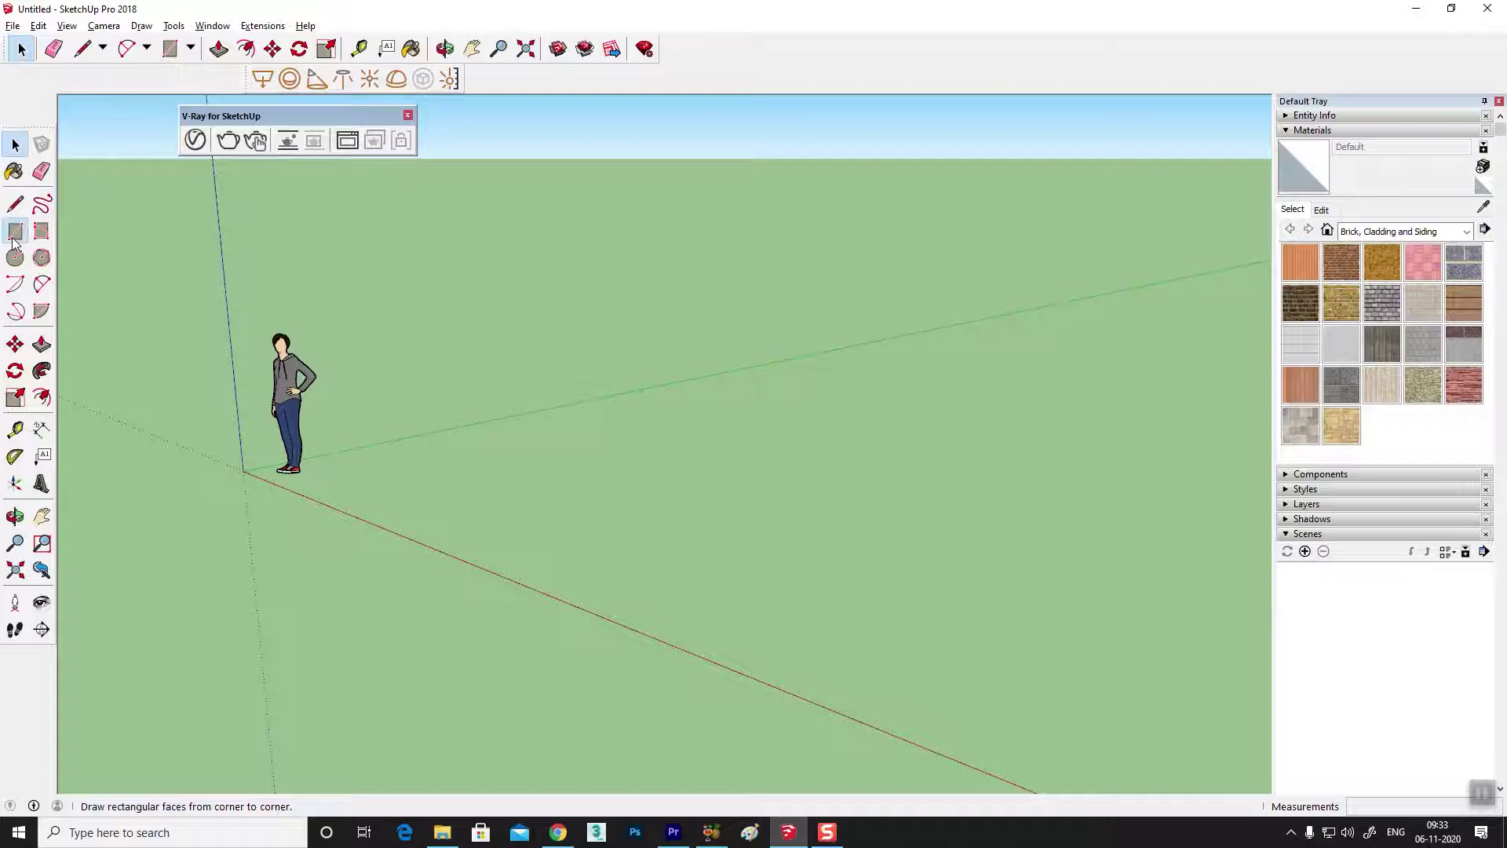
left_click(353, 465)
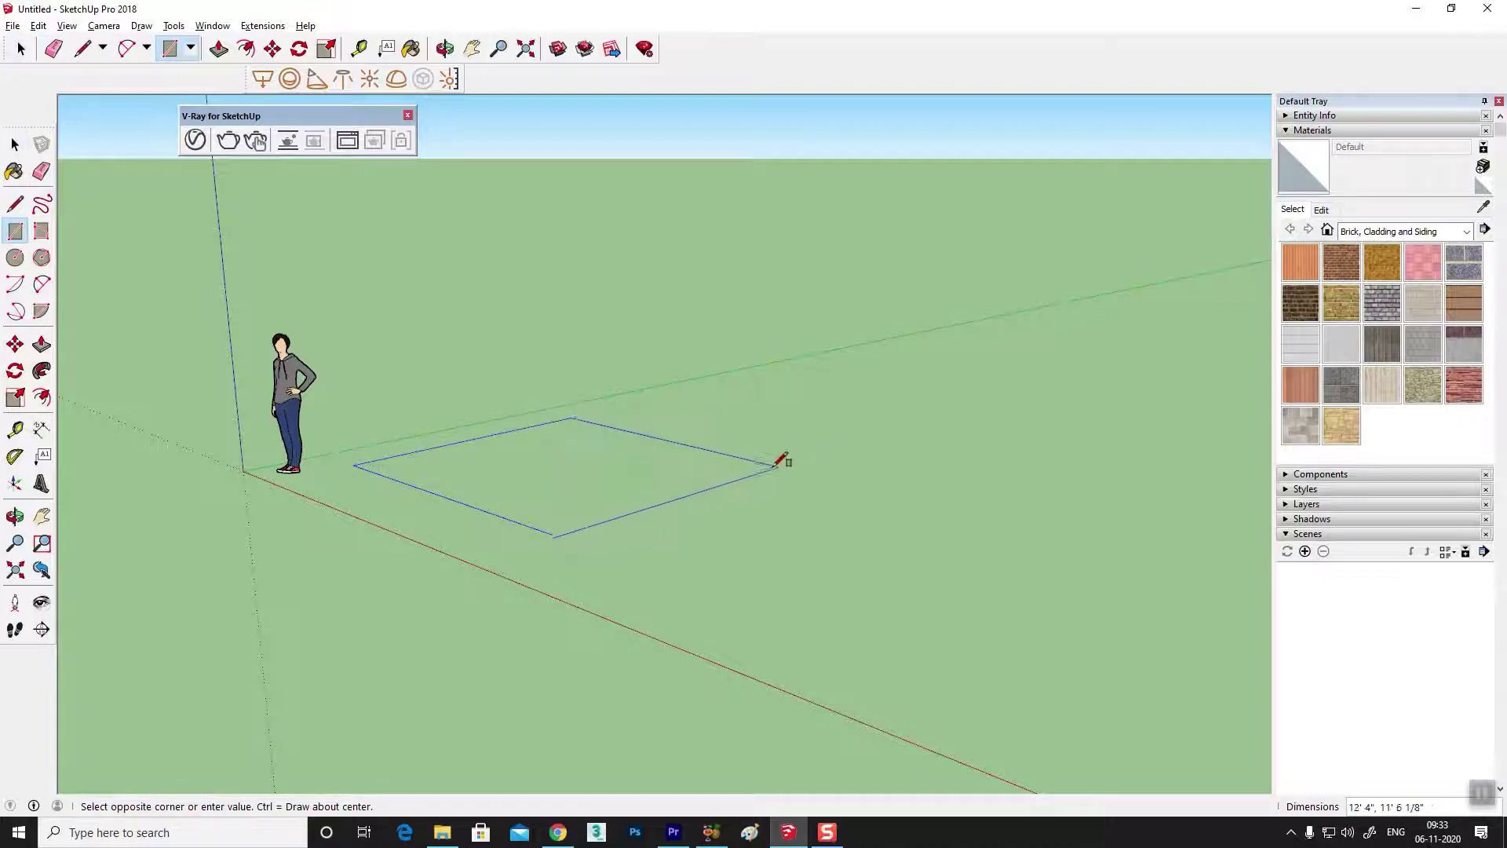
left_click(680, 455)
- Push/Pull the floor face up into a 2 3/8" thick slab
mouse_move(679, 455)
middle_mouse_down()
mouse_move(549, 653)
mouse_move(539, 471)
mouse_move(538, 545)
middle_mouse_up()
left_click(43, 351)
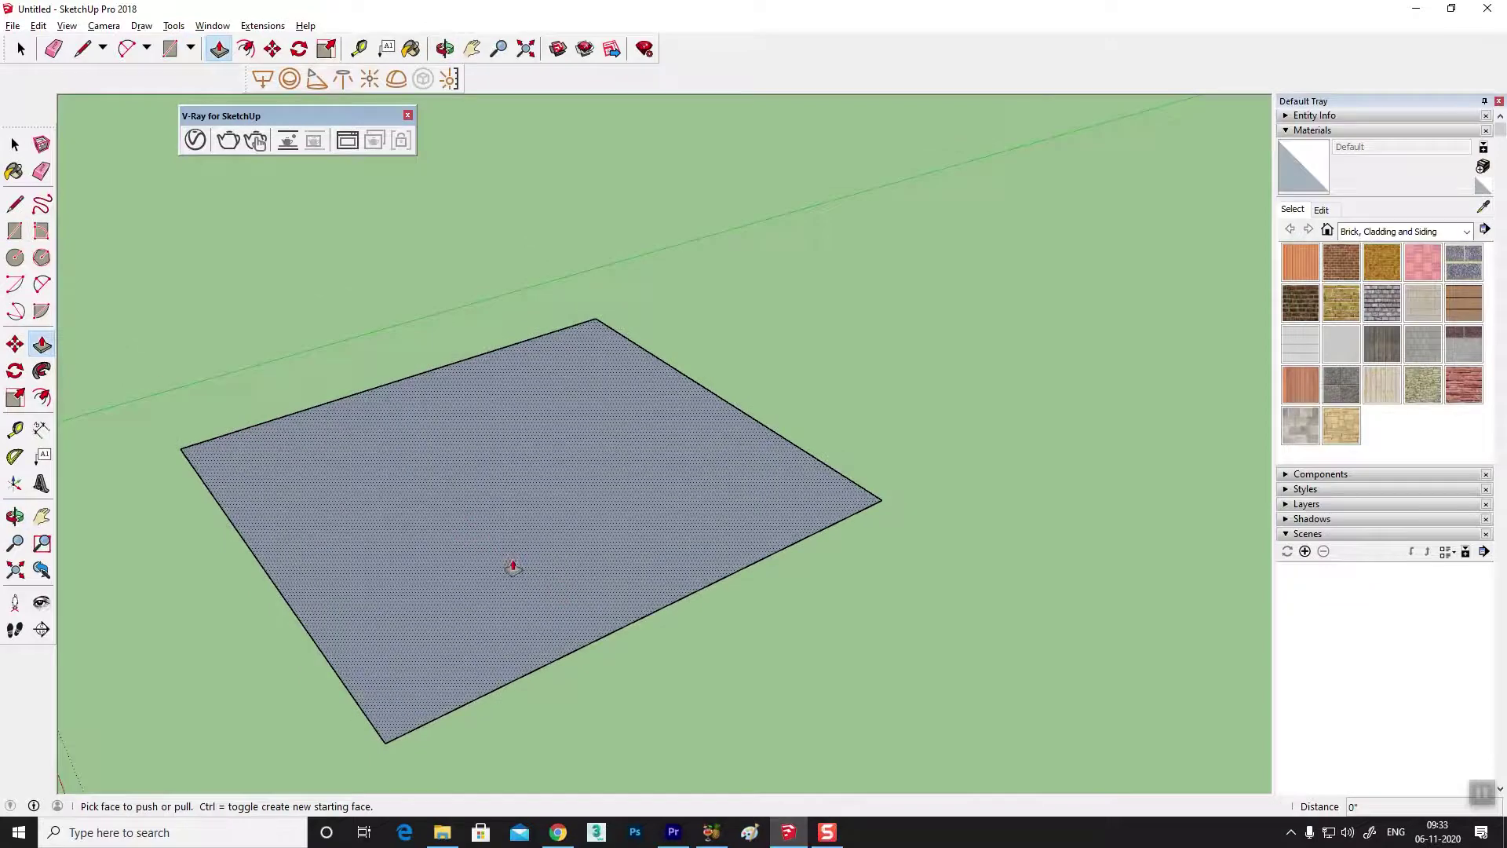
left_click(512, 562)
left_click(512, 556)
mouse_move(434, 638)
middle_mouse_down()
mouse_move(481, 545)
mouse_move(552, 549)
middle_mouse_up()
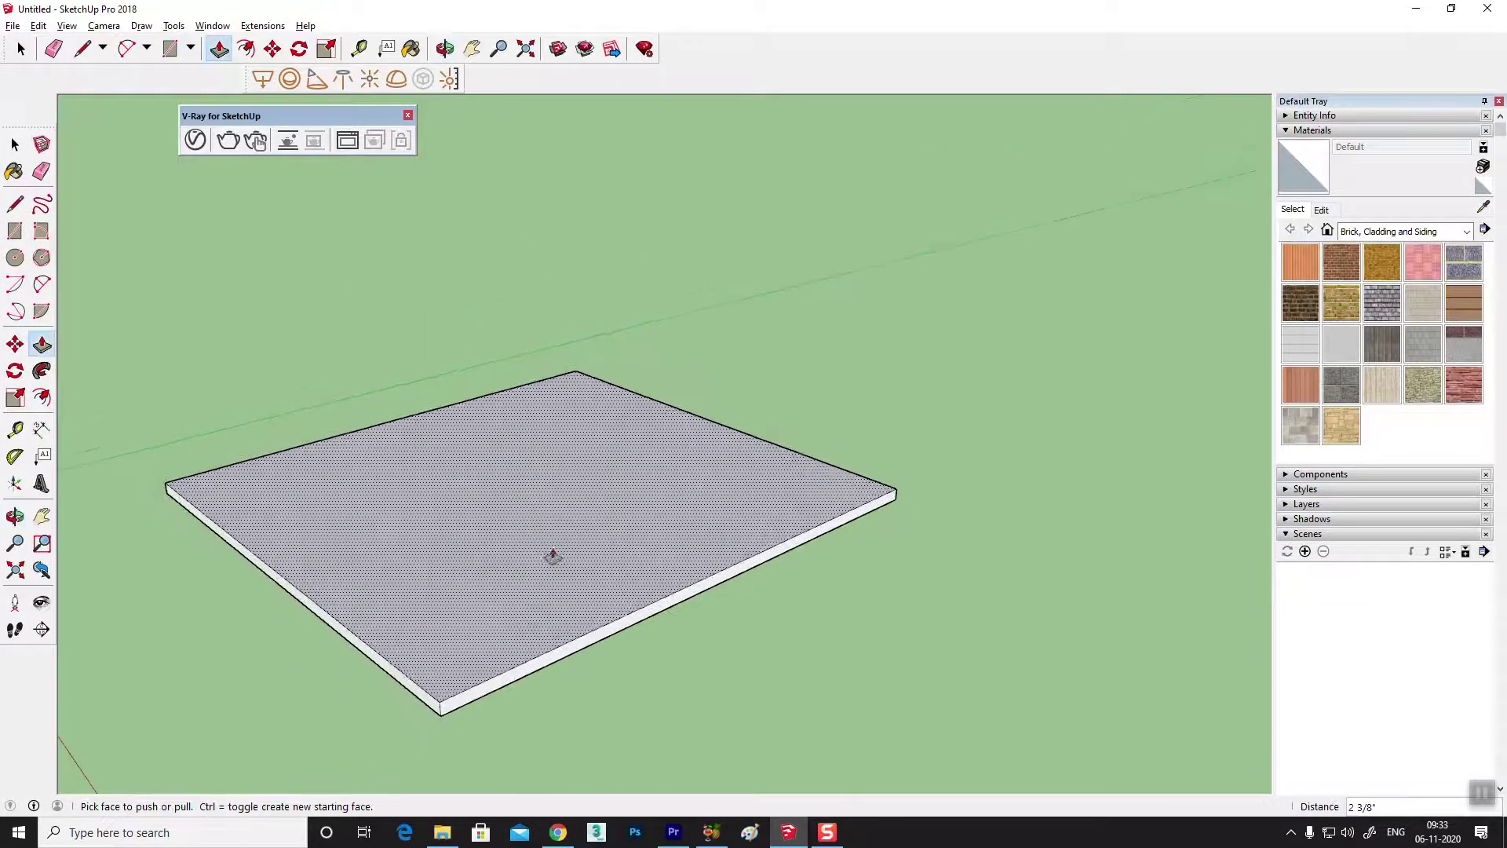
left_click(1466, 231)
- From the Tile library, paint the slab with Ornate Tile 01, then Ornate Tile 02
left_click(1395, 401)
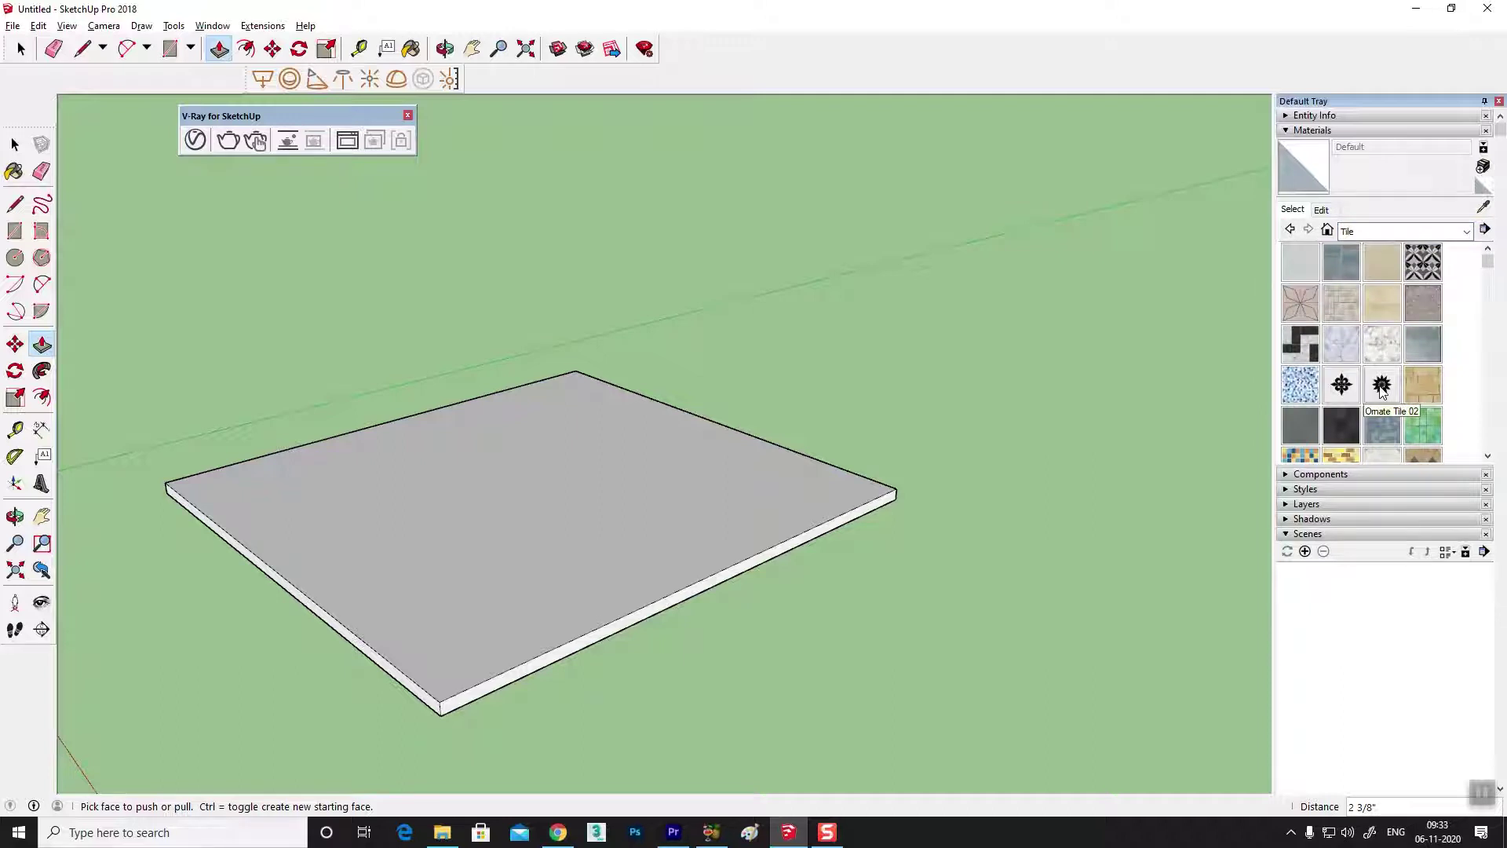
left_click(1341, 385)
left_click(425, 509)
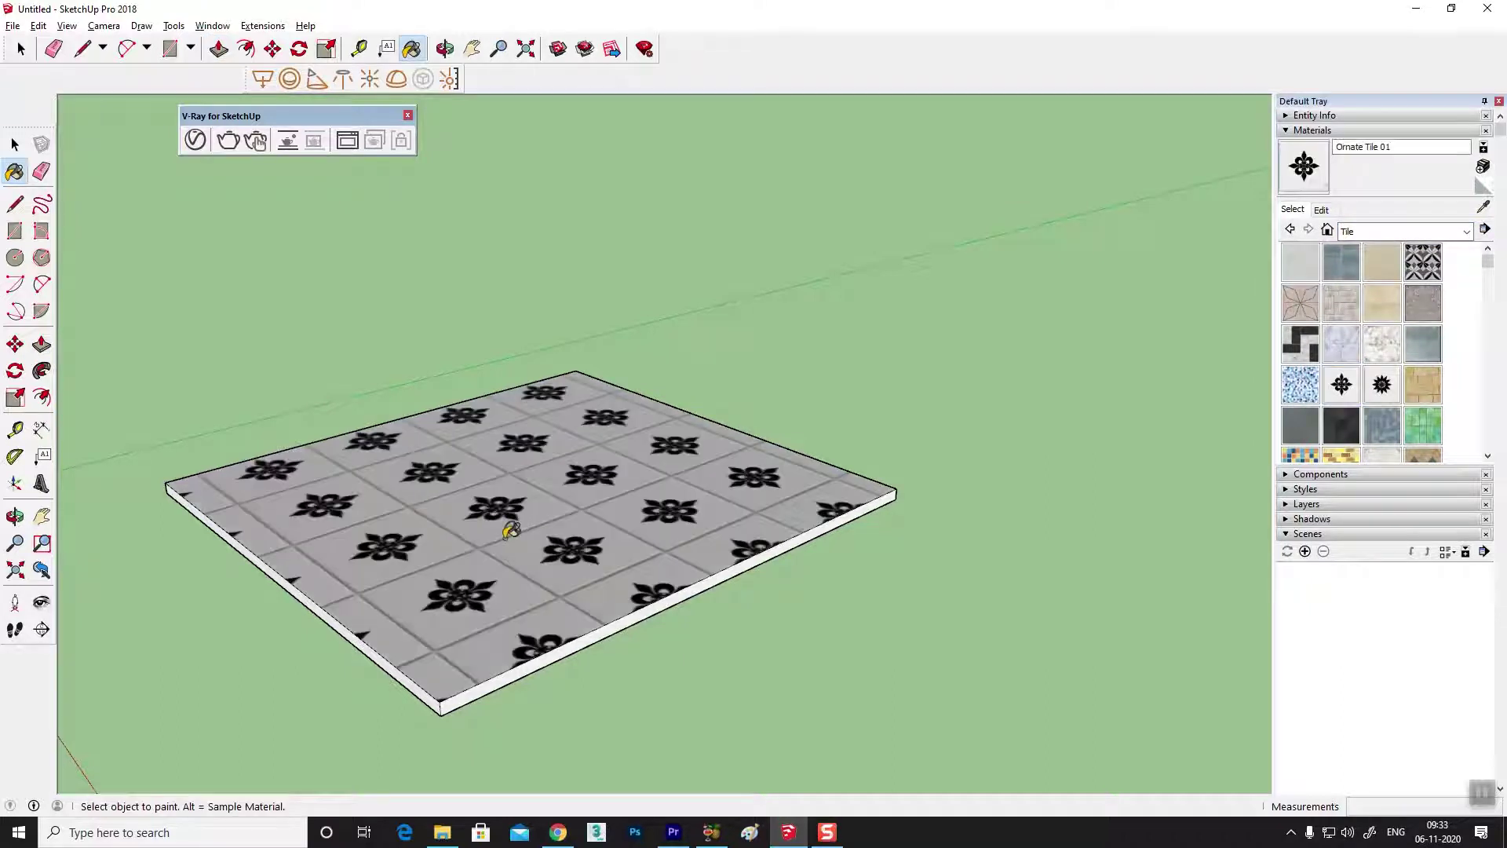
scroll(504, 528, "up", 3)
mouse_move(538, 616)
middle_mouse_down()
mouse_move(750, 587)
mouse_move(1248, 421)
middle_mouse_up()
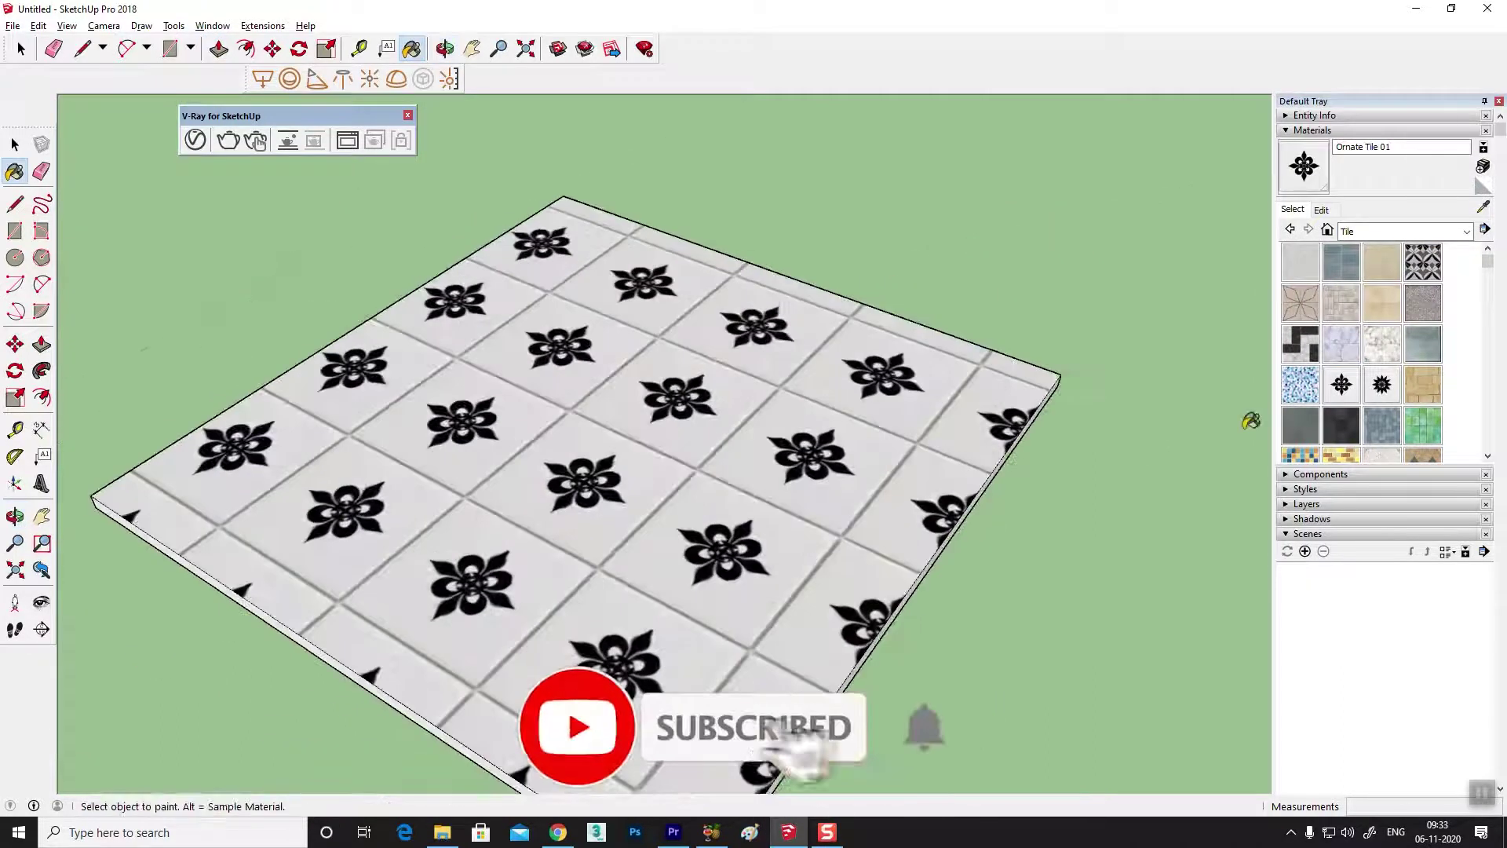
left_click(1382, 384)
left_click(646, 511)
- Repaint the slab with Marble Carrara Gold Floor Tile
middle_click_drag(788, 542, 1067, 491)
scroll(1382, 377, "down", 3)
scroll(1400, 392, "down", 3)
scroll(1406, 399, "up", 5)
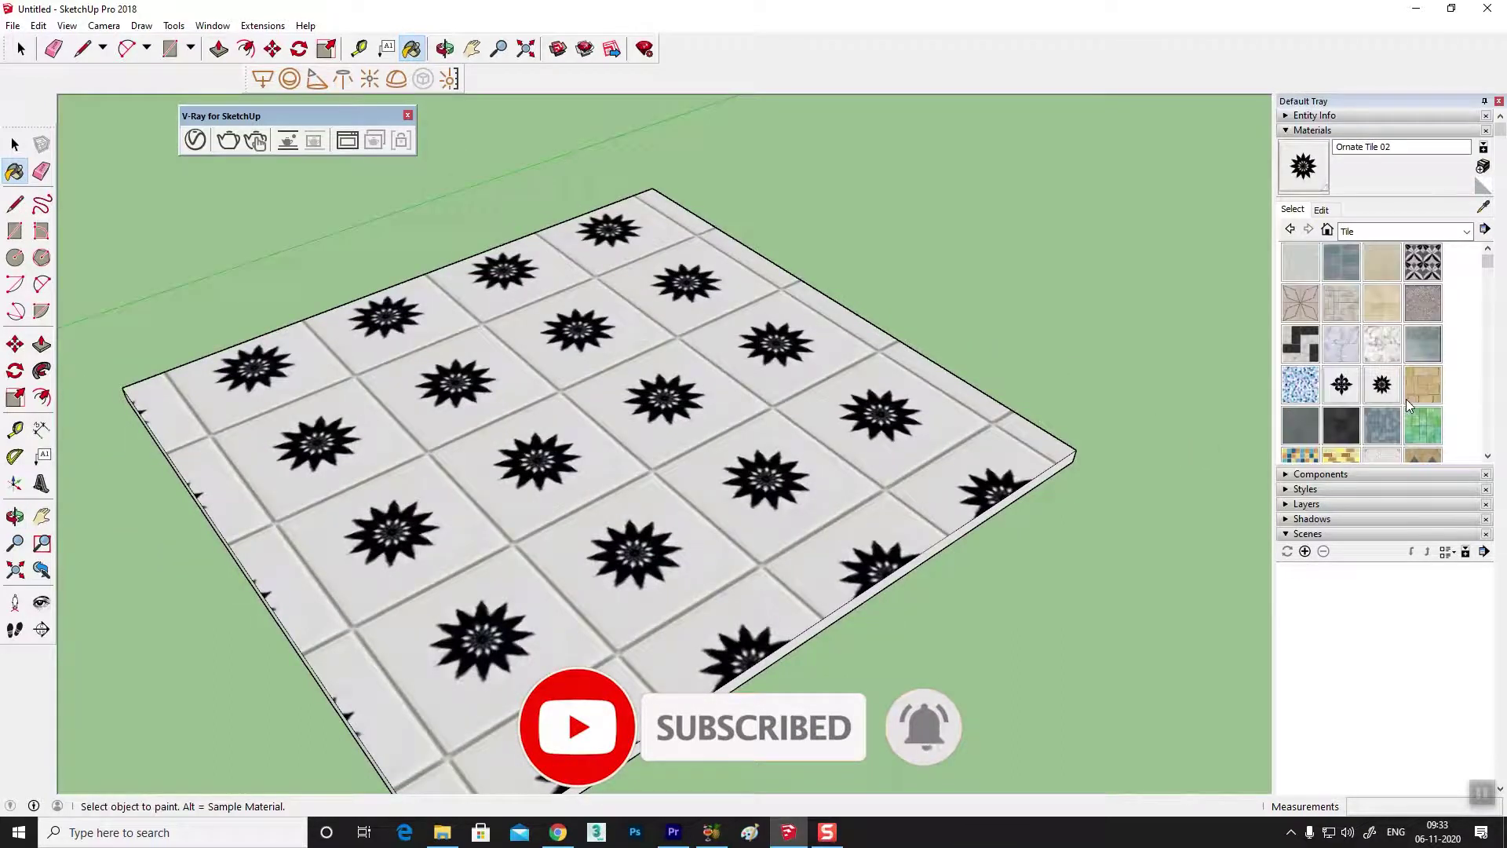
left_click(1381, 343)
left_click(568, 557)
mouse_move(568, 558)
middle_mouse_down()
mouse_move(667, 533)
mouse_move(650, 556)
mouse_move(656, 528)
mouse_move(545, 528)
middle_mouse_up()
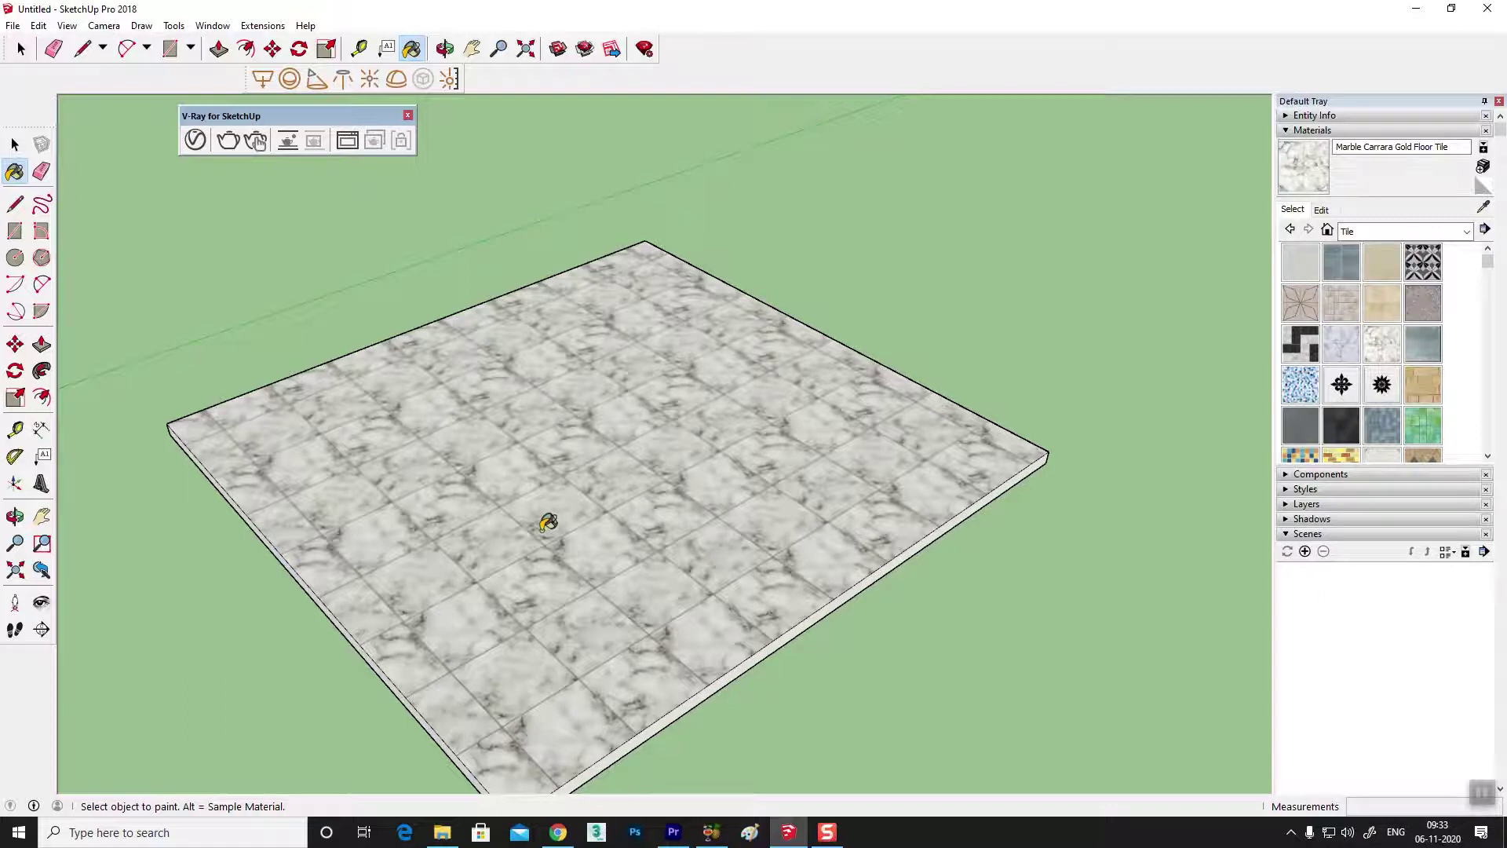
key("alt")
mouse_move(637, 488)
middle_mouse_down()
mouse_move(727, 463)
mouse_move(663, 525)
mouse_move(753, 498)
middle_mouse_up()
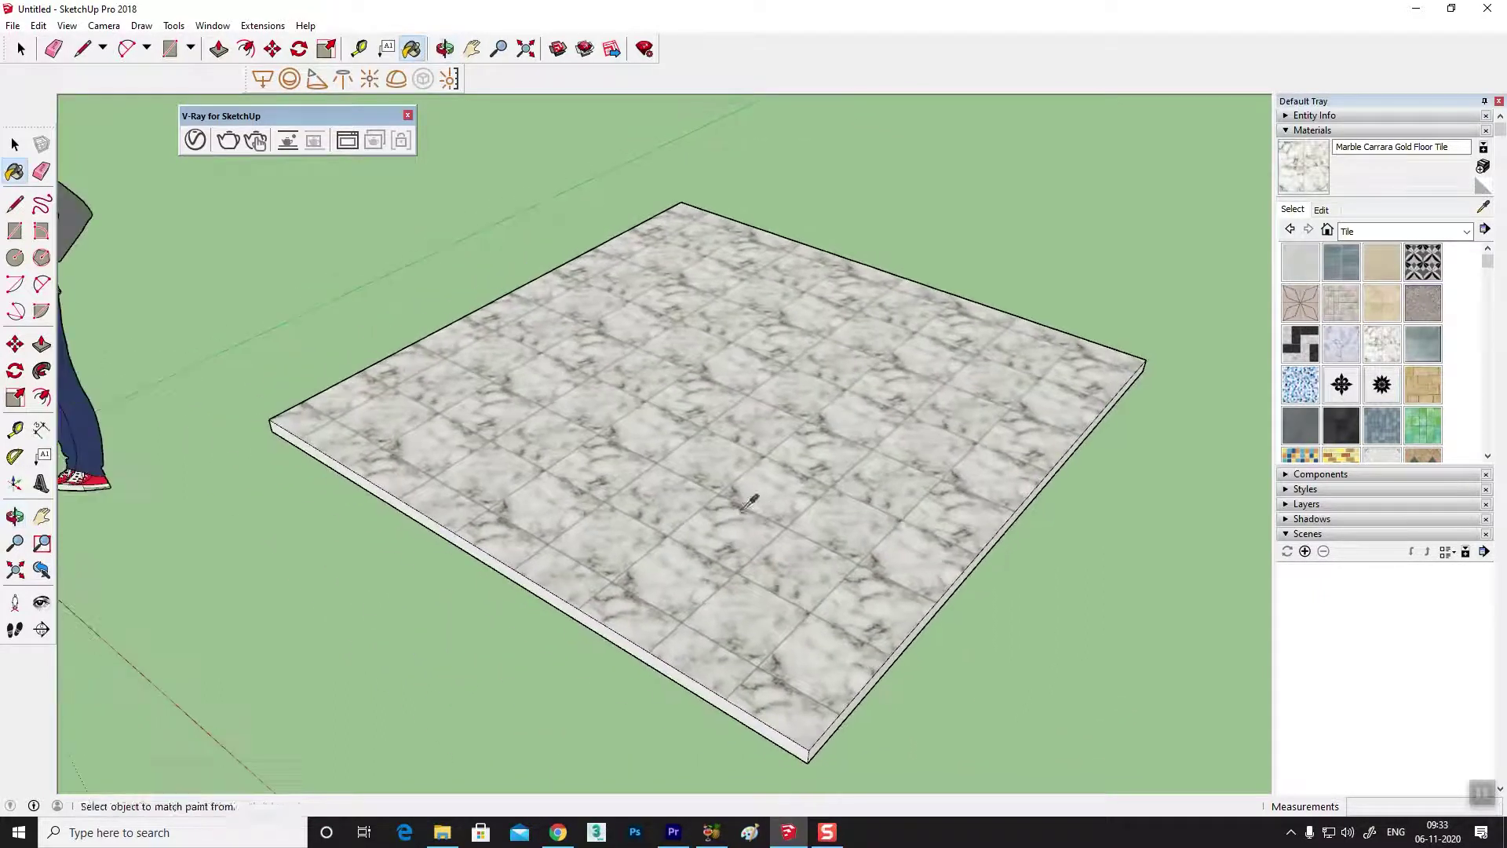
- Open the V-Ray Asset Editor and move it aside from the floor
left_click(194, 139)
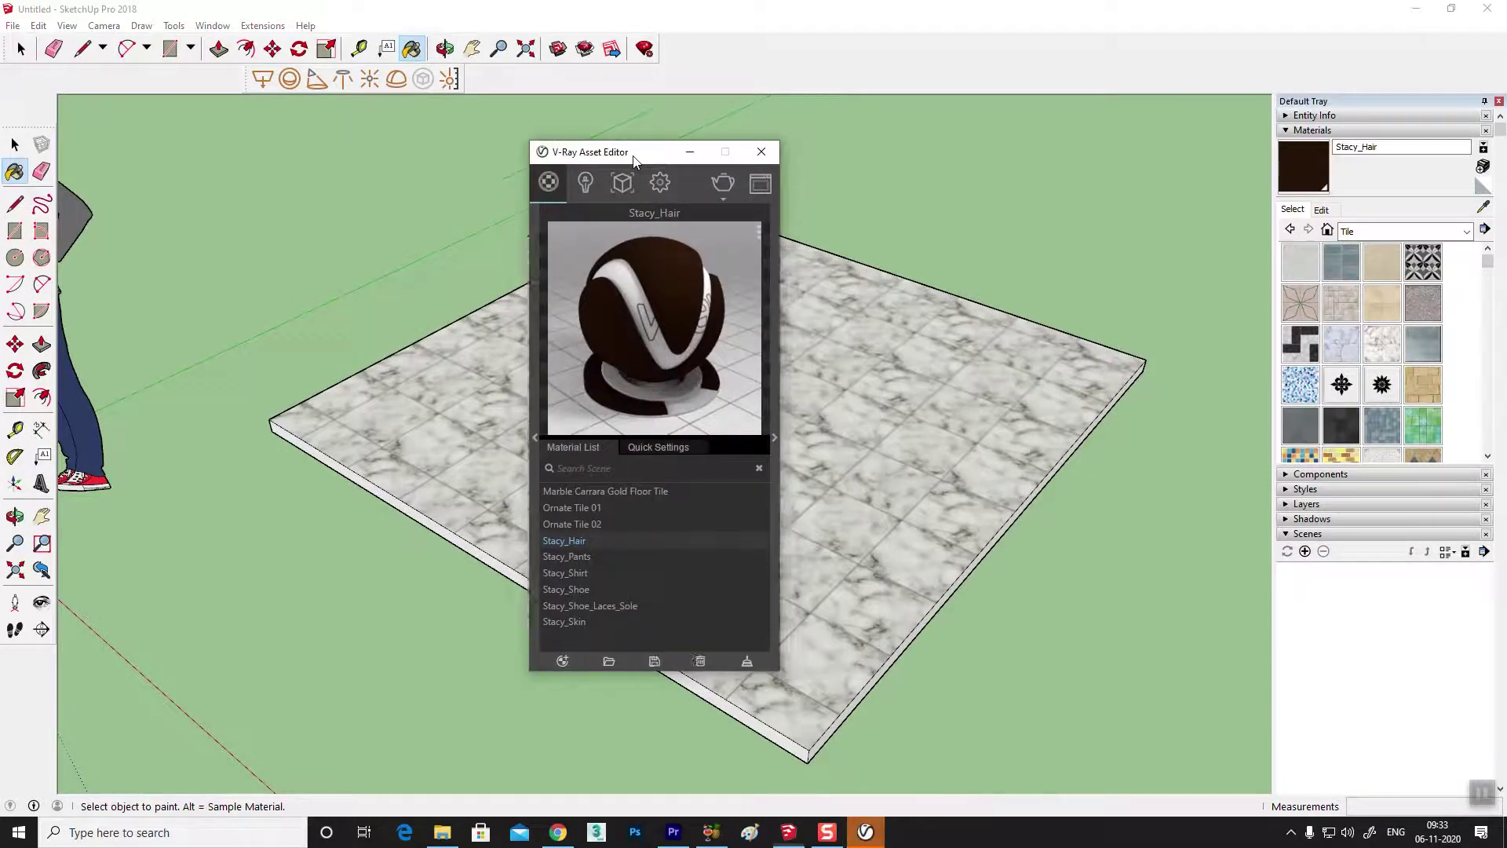
left_click_drag(753, 153, 1181, 94)
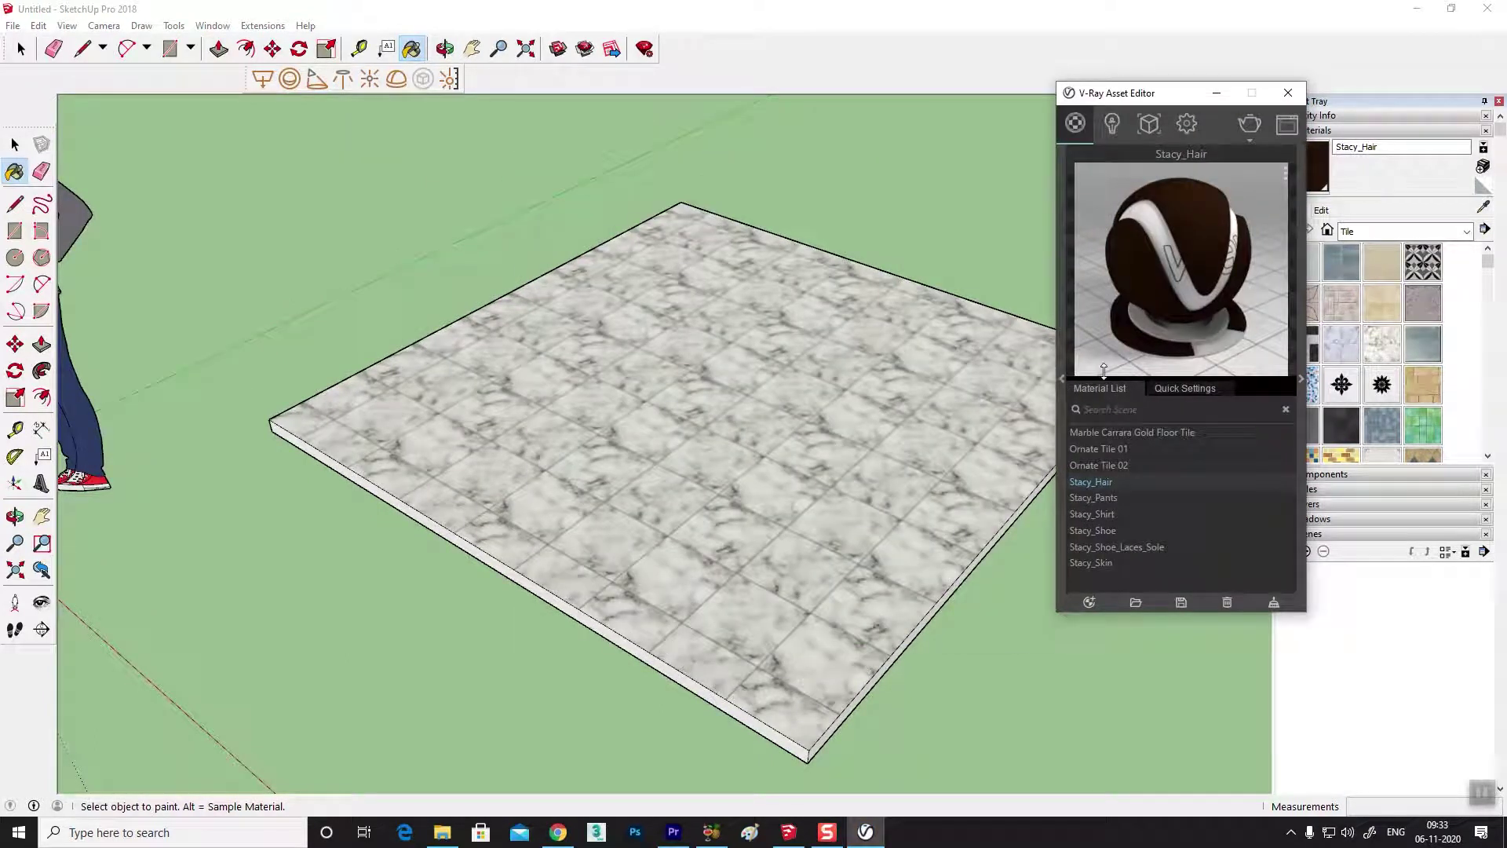
mouse_move(1061, 380)
middle_mouse_down()
mouse_move(981, 392)
mouse_move(1057, 377)
middle_mouse_up()
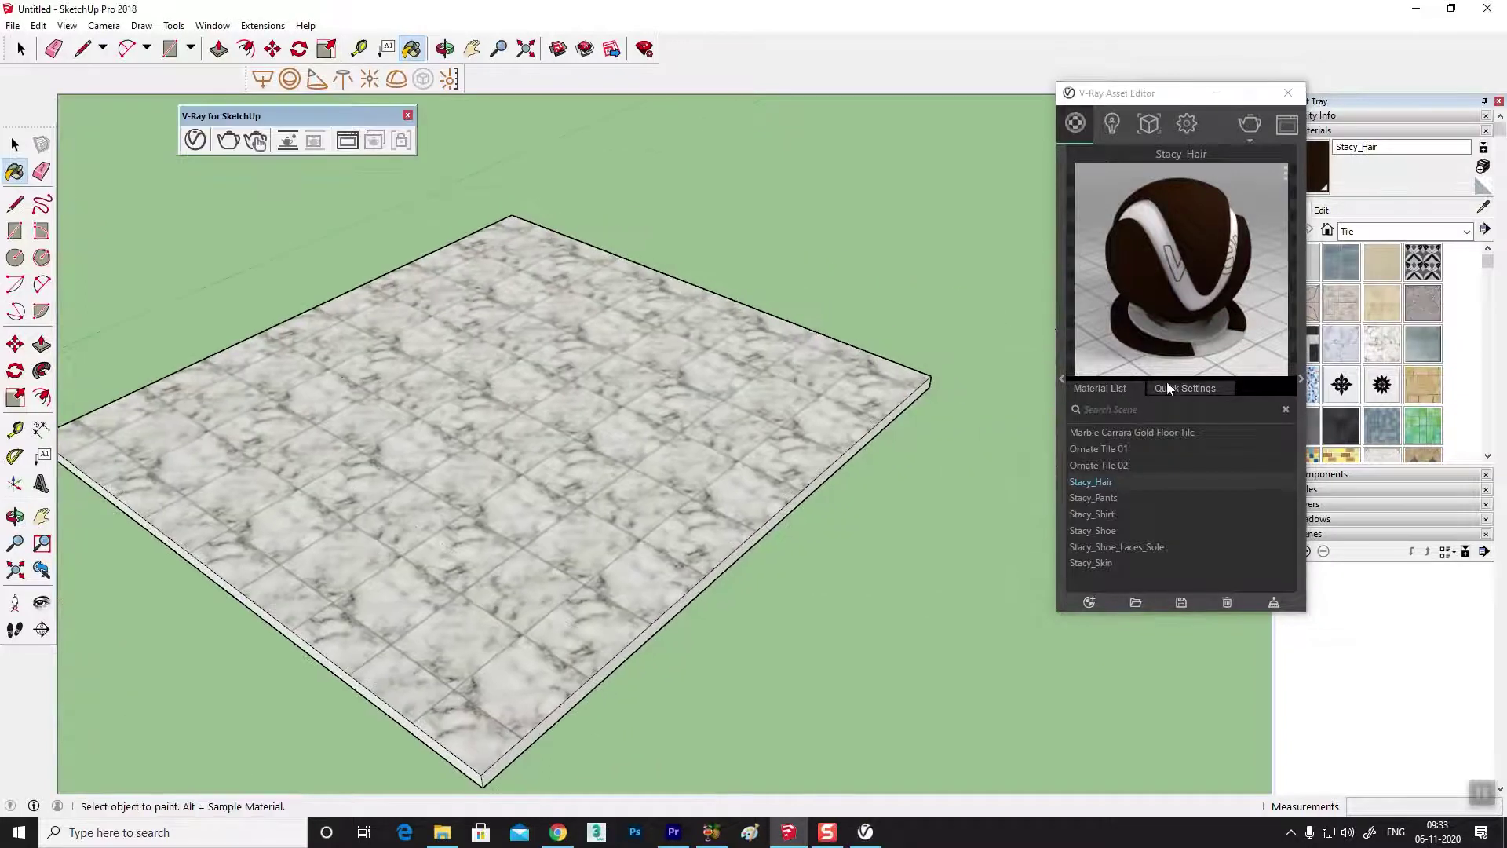
left_click(1060, 379)
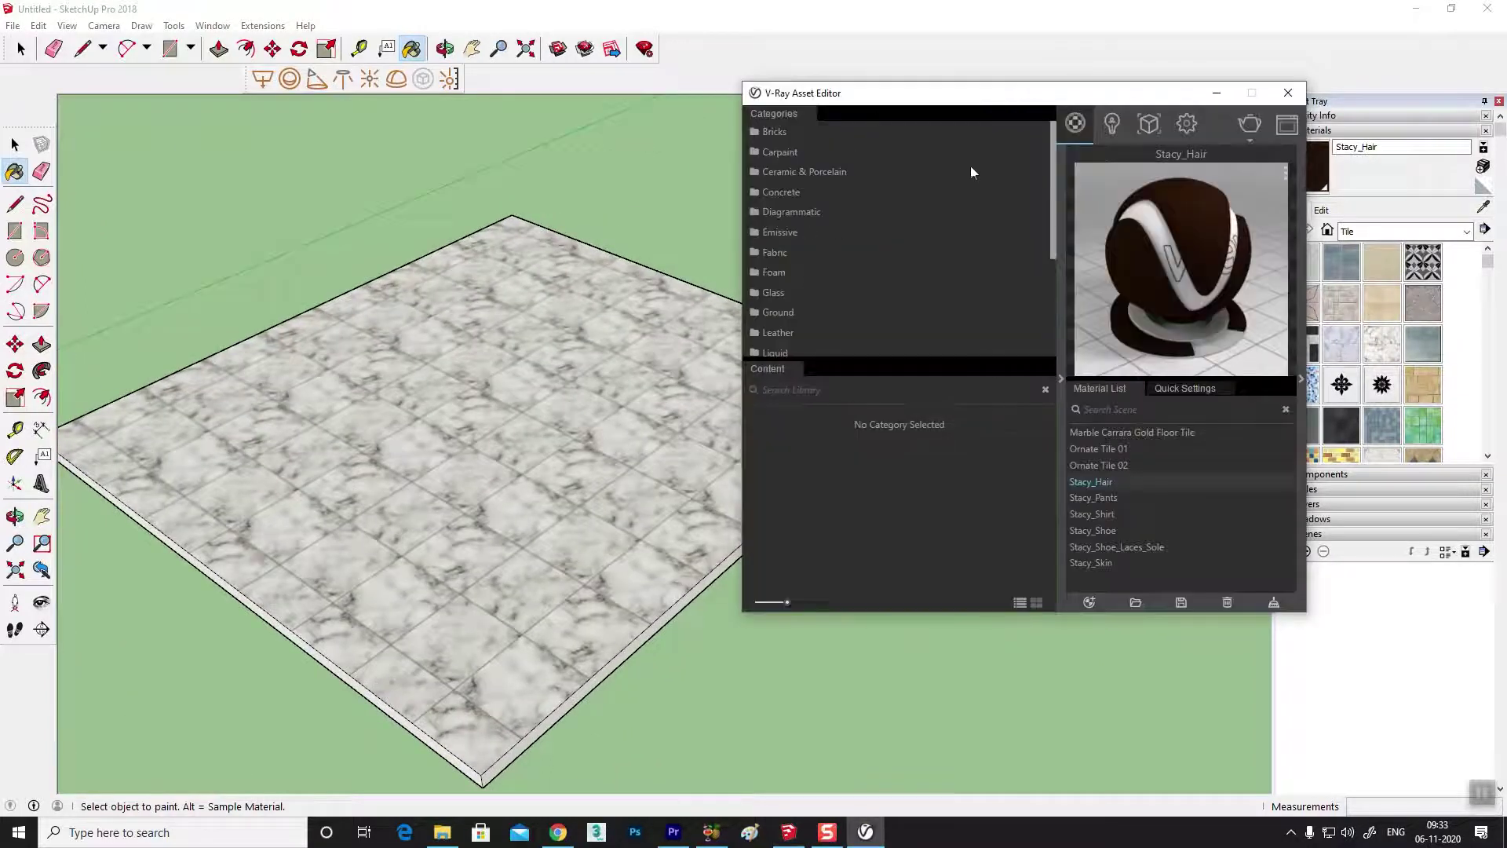
left_click(1061, 378)
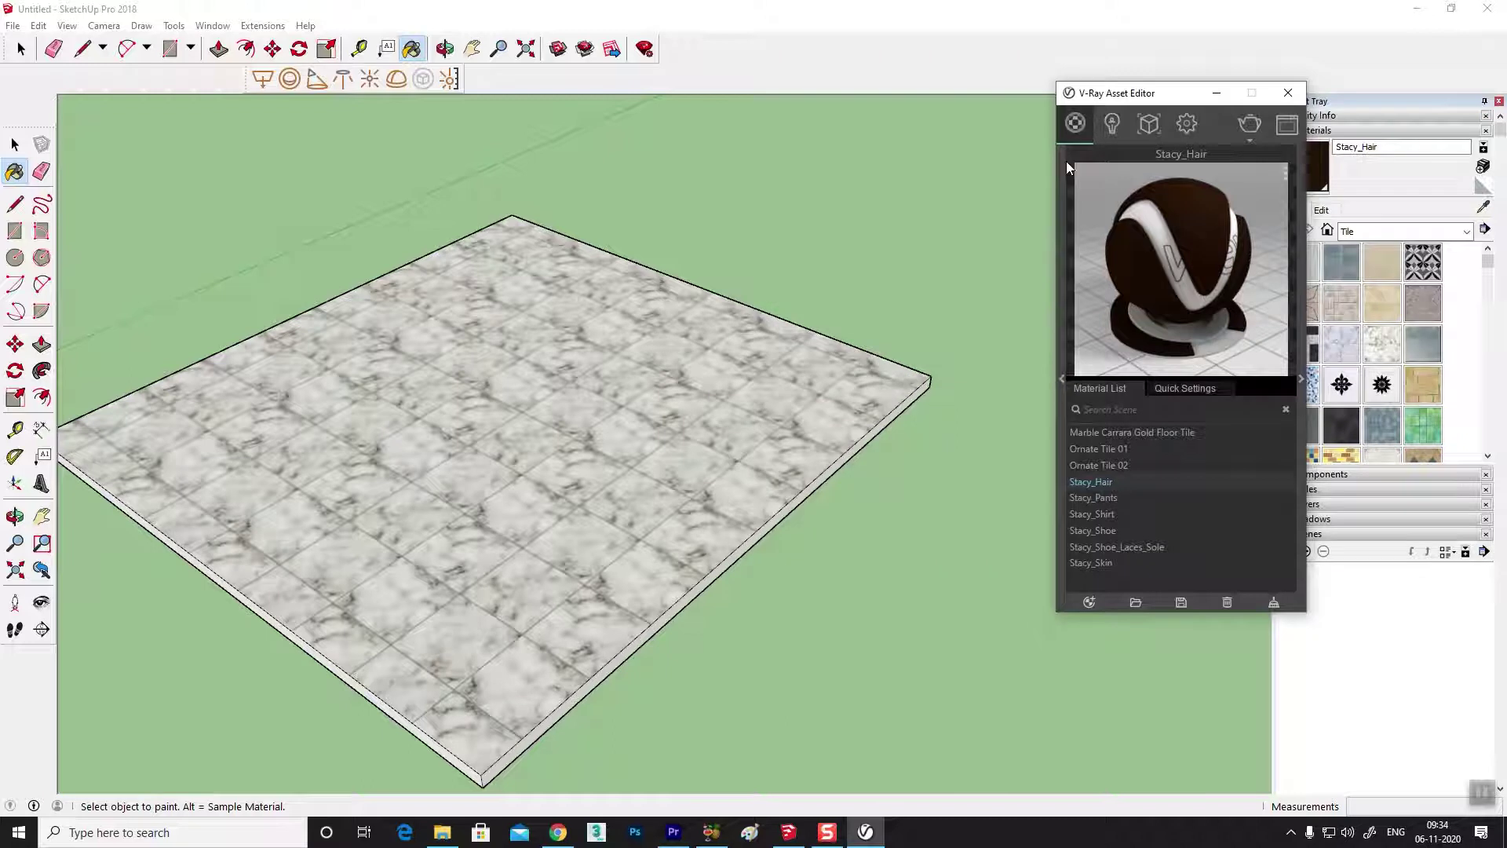
left_click_drag(1138, 93, 938, 88)
- Expand the Stacy_Hair material's settings and browse its Diffuse texture options
left_click(1104, 374)
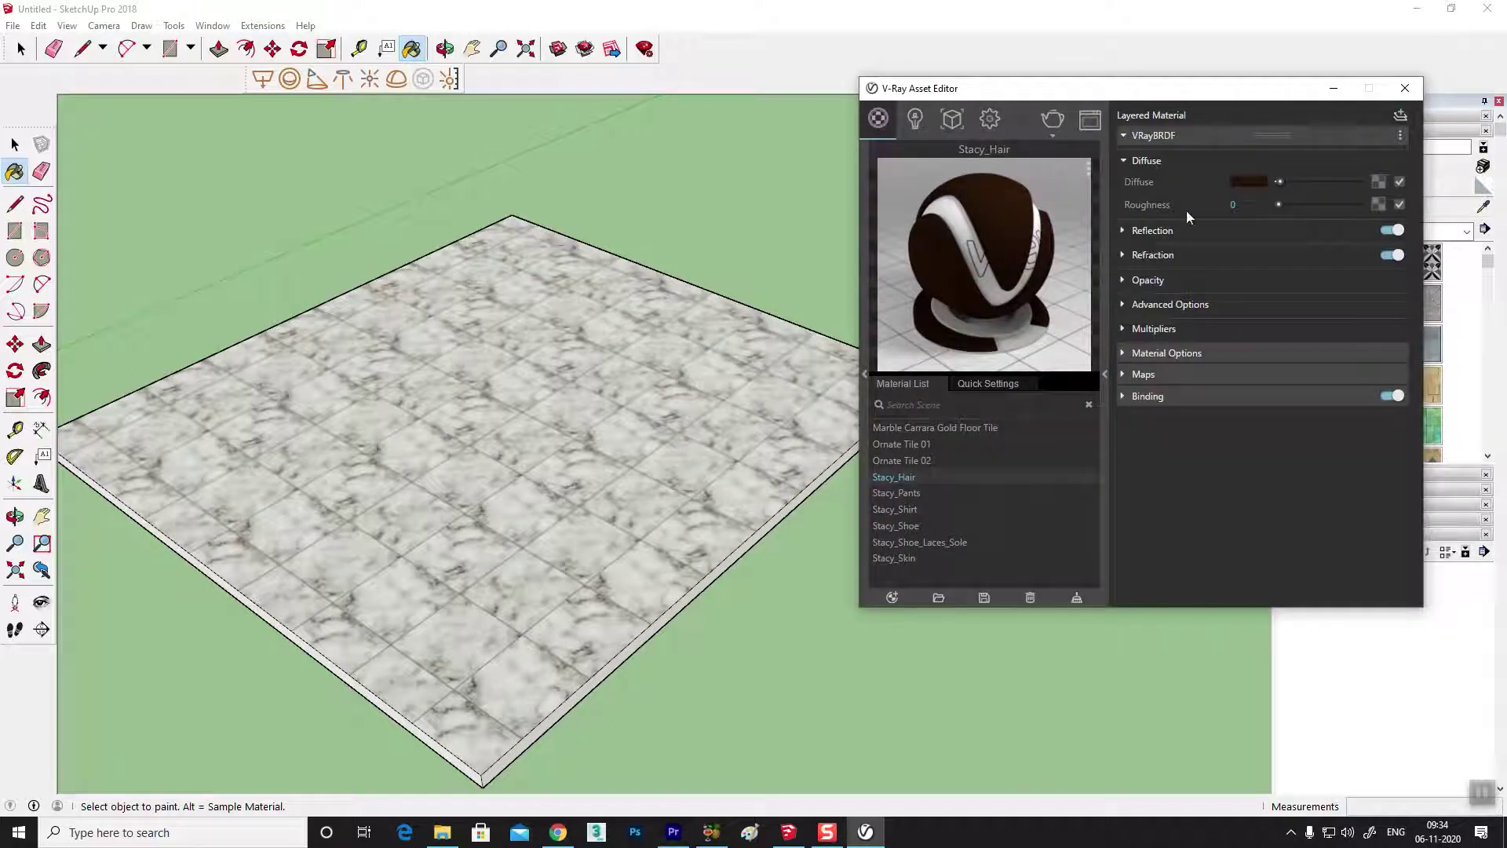
left_click(1124, 161)
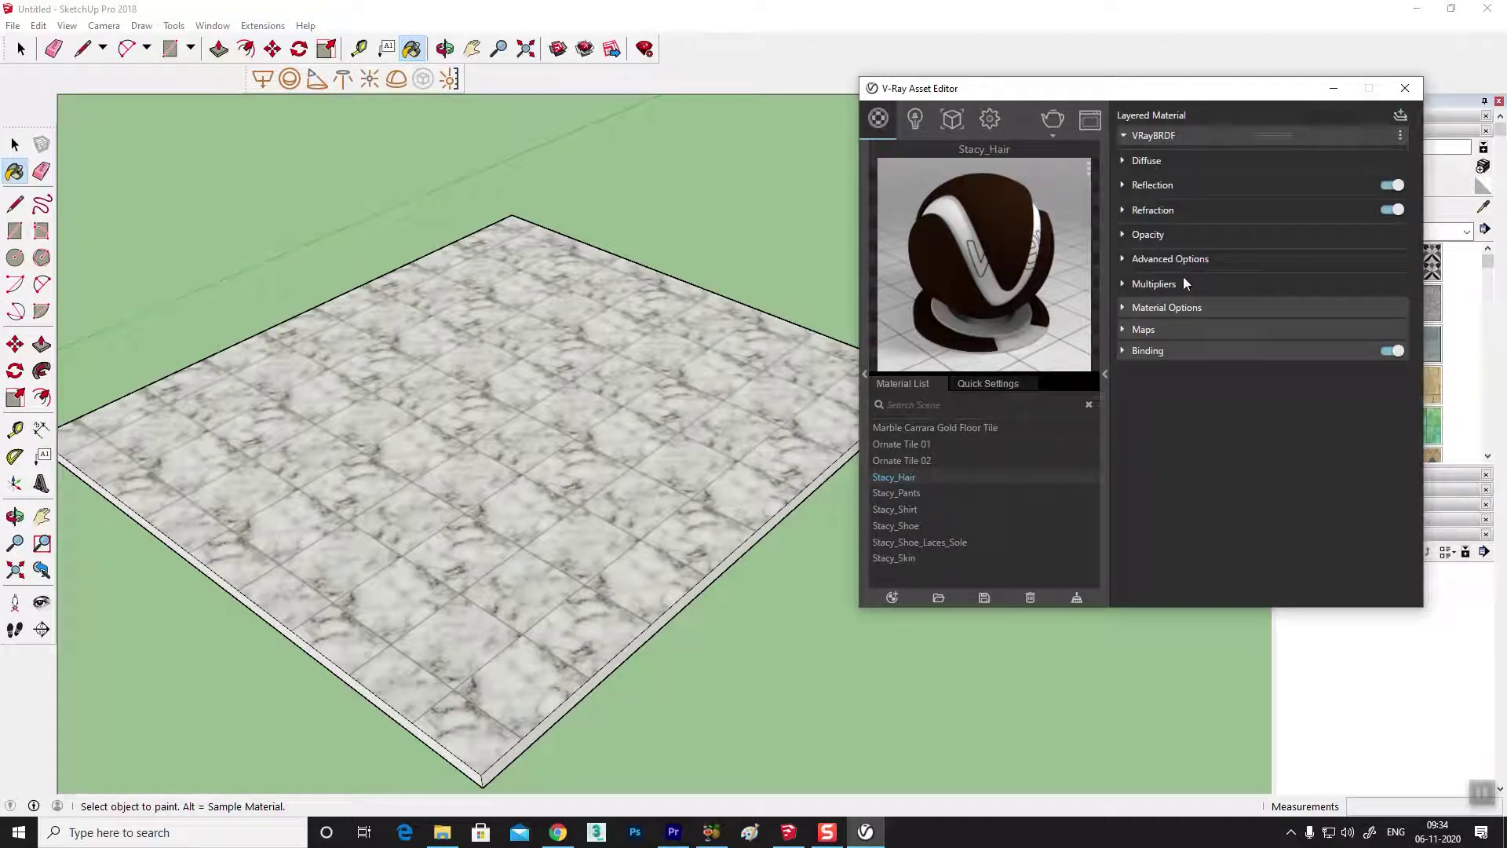
left_click(1123, 161)
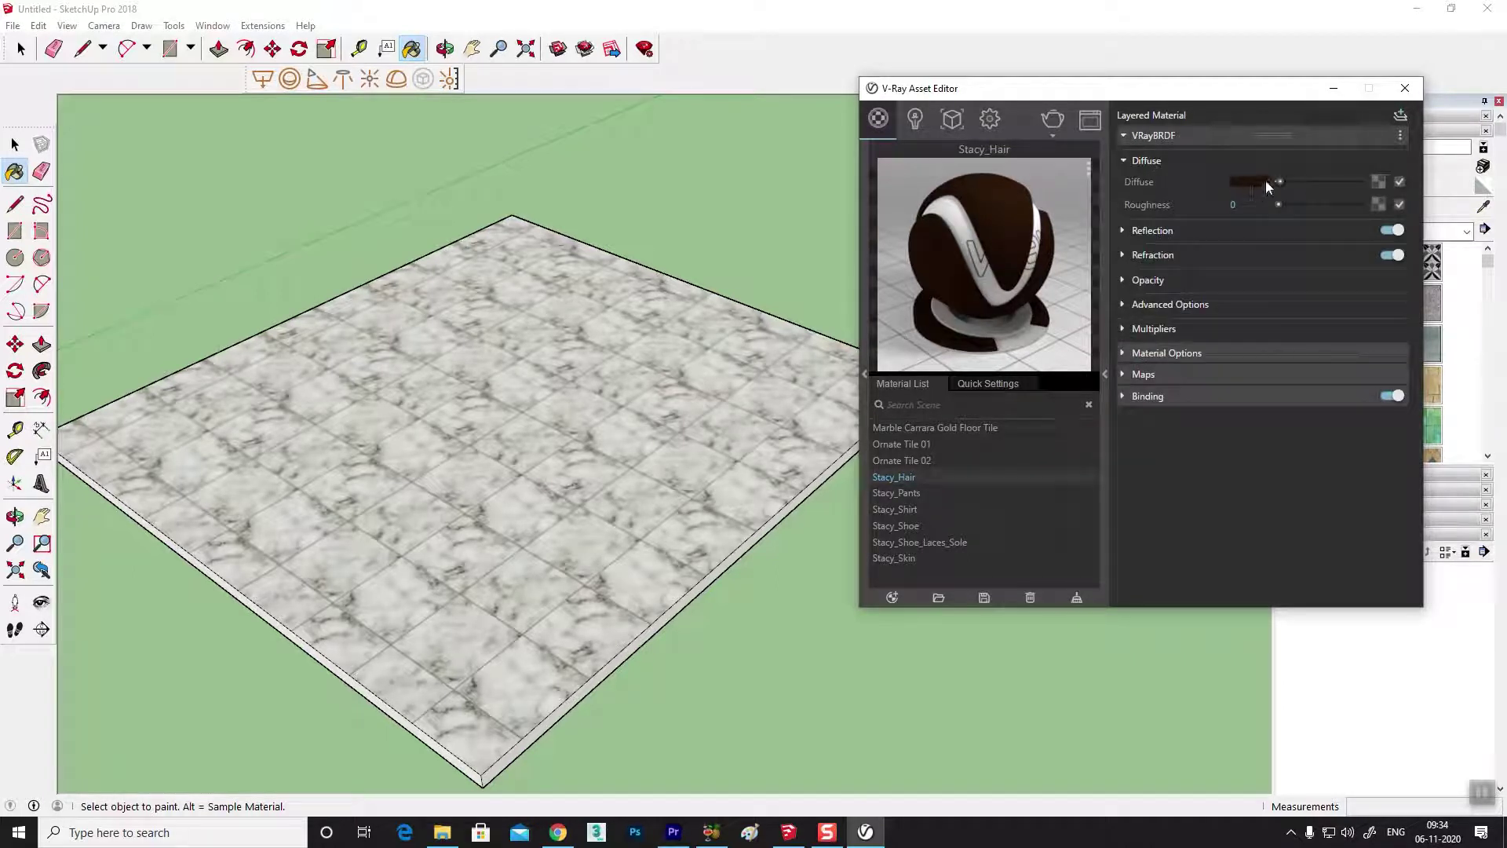
left_click(1381, 181)
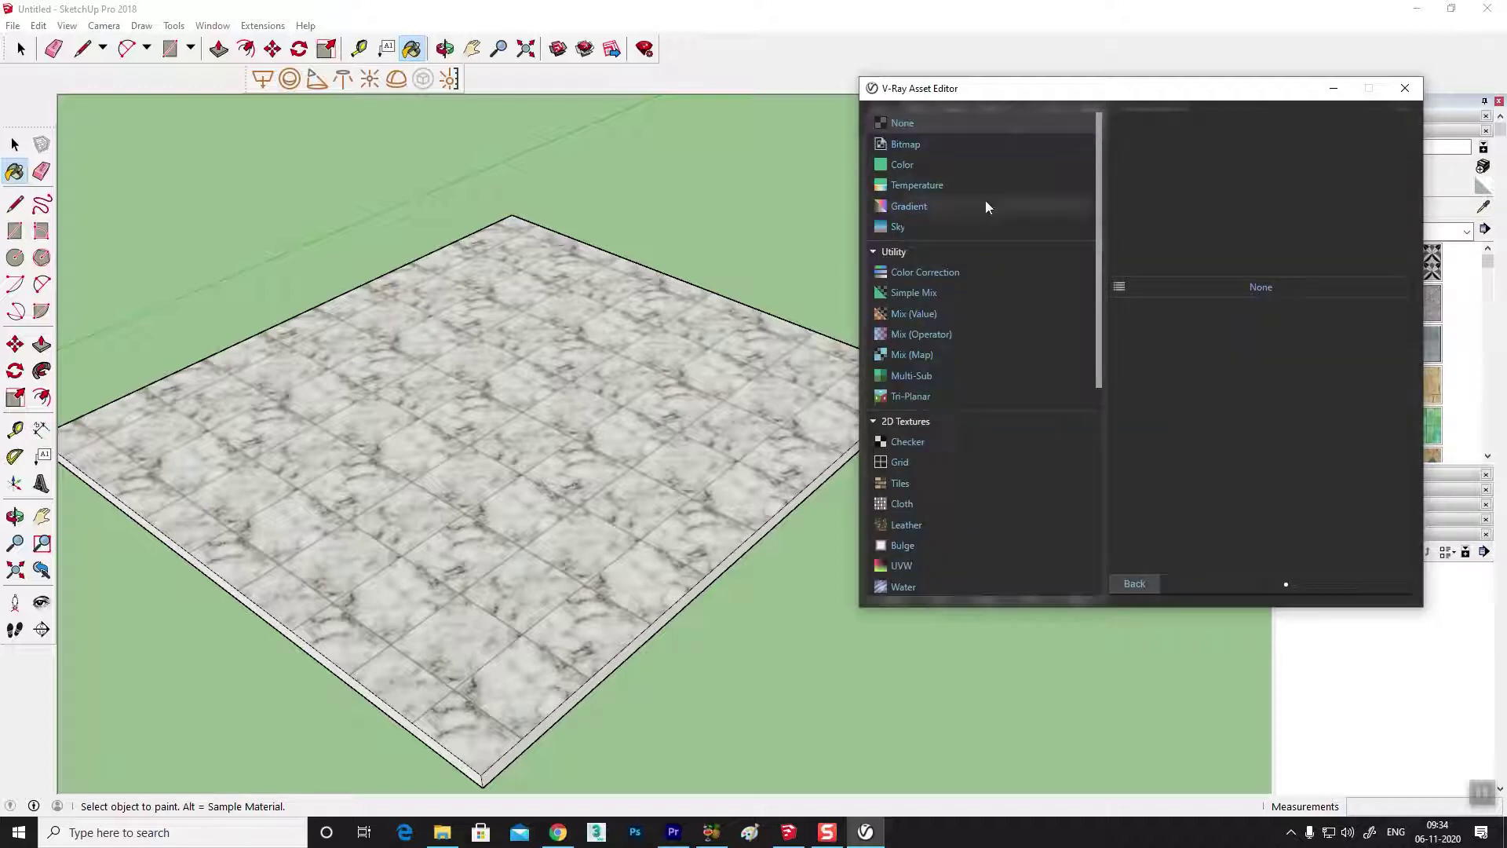
left_click(1139, 585)
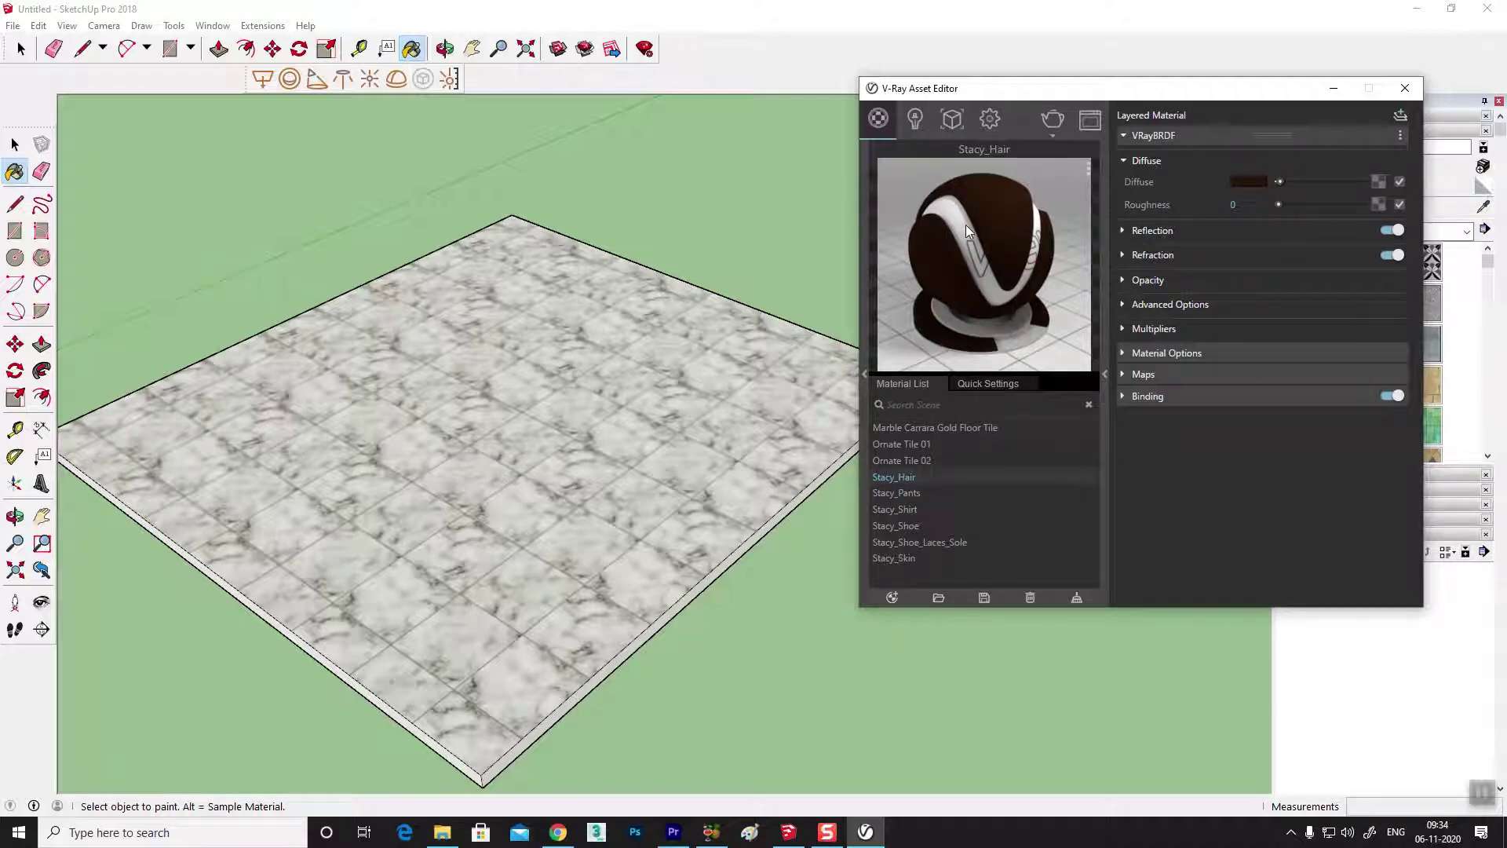
mouse_move(463, 463)
middle_mouse_down()
mouse_move(497, 465)
mouse_move(504, 410)
mouse_move(538, 404)
mouse_move(649, 438)
mouse_move(706, 424)
middle_mouse_up()
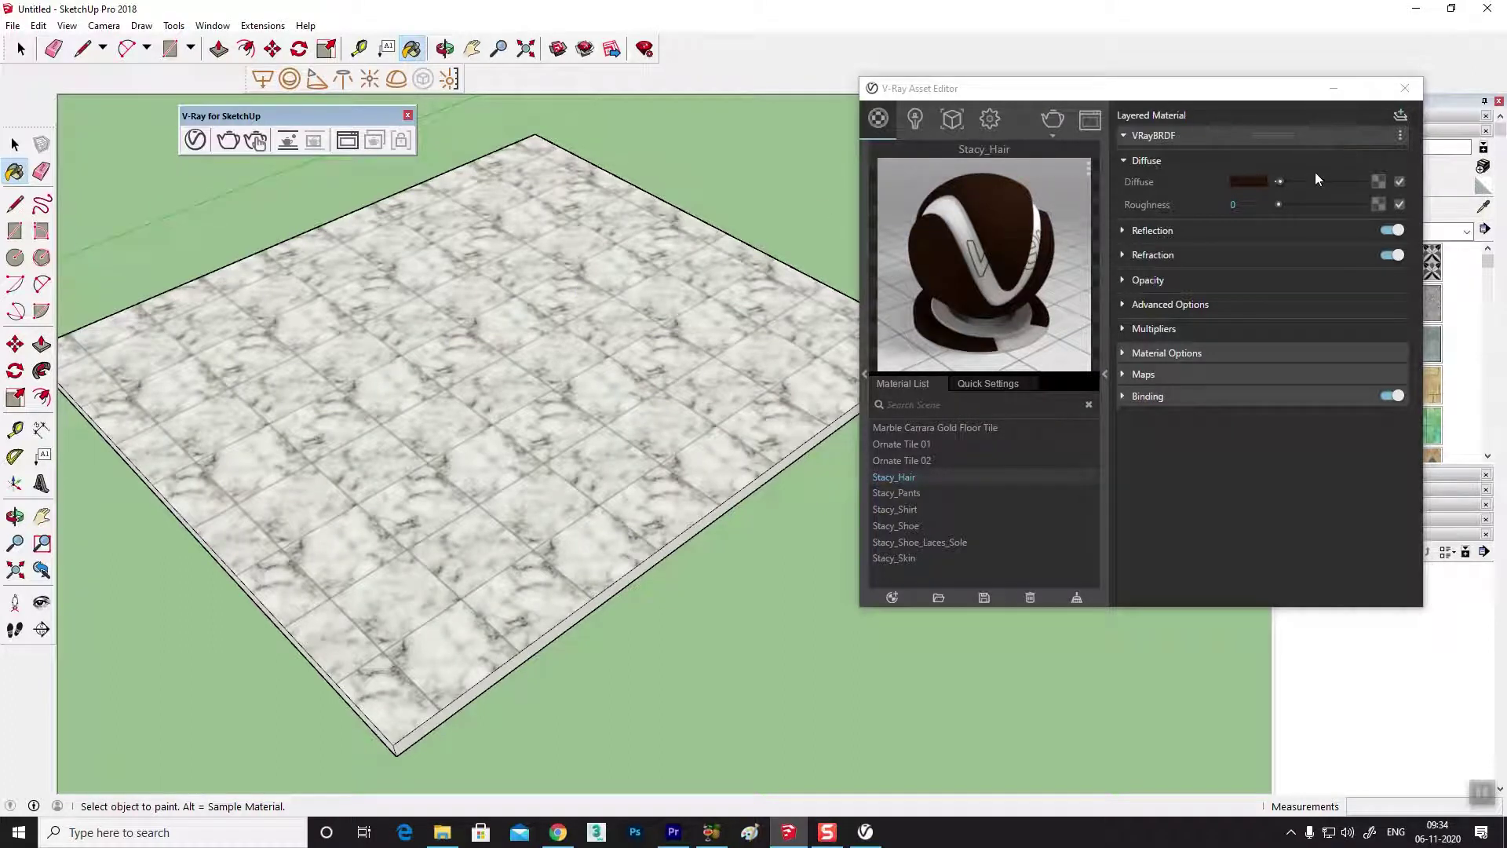
- Sample the floor's marble material into the V-Ray editor with the eyedropper
left_click_drag(1252, 88, 1133, 104)
left_click(1483, 208)
left_click(561, 408)
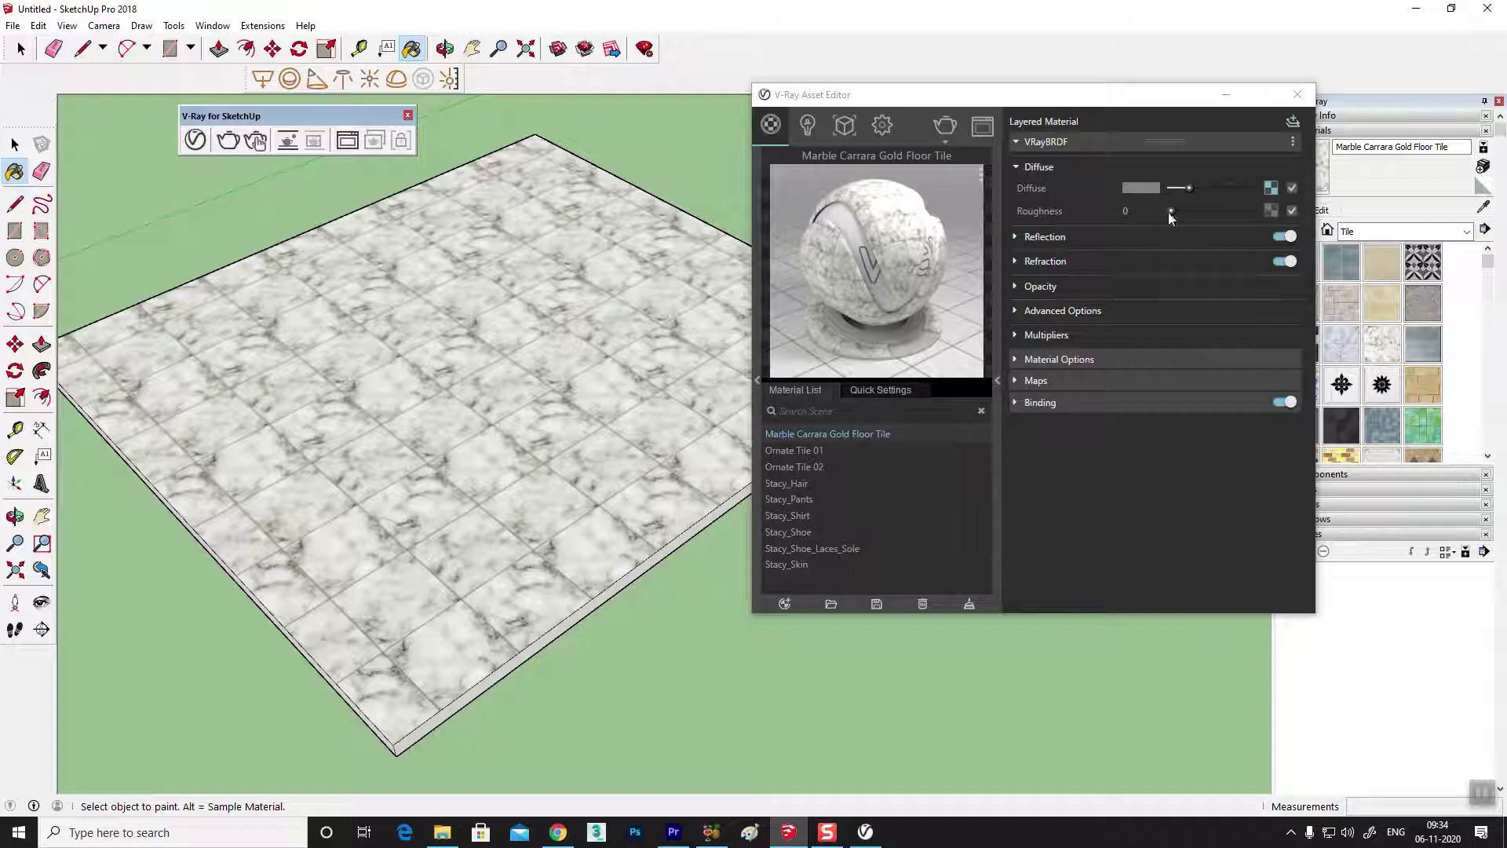
- Inspect the marble's Diffuse bitmap, then expand its Reflection settings
left_click_drag(1044, 100, 1007, 103)
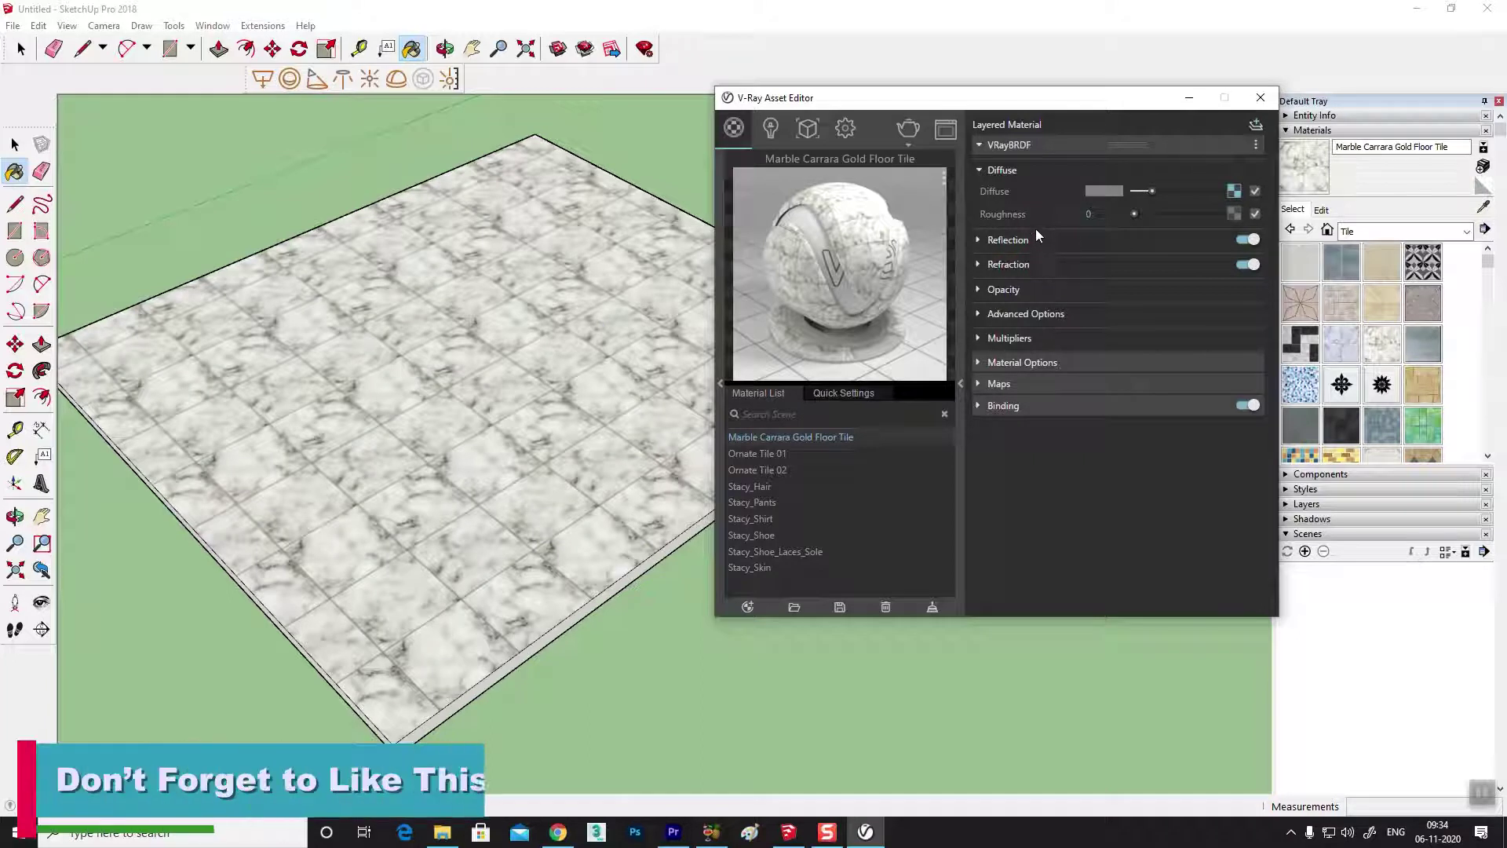
left_click(1234, 191)
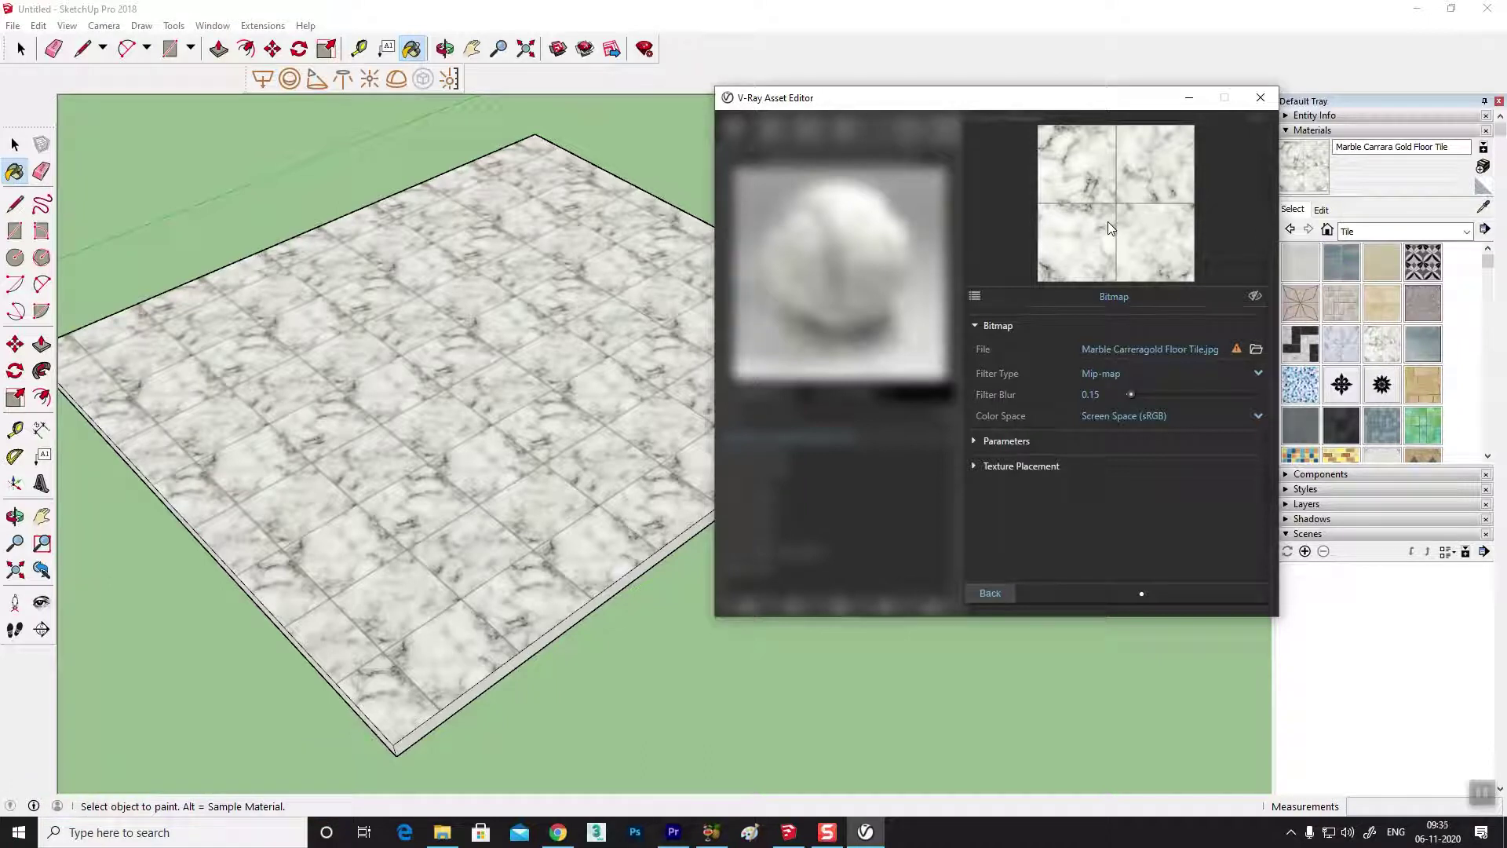
left_click(991, 594)
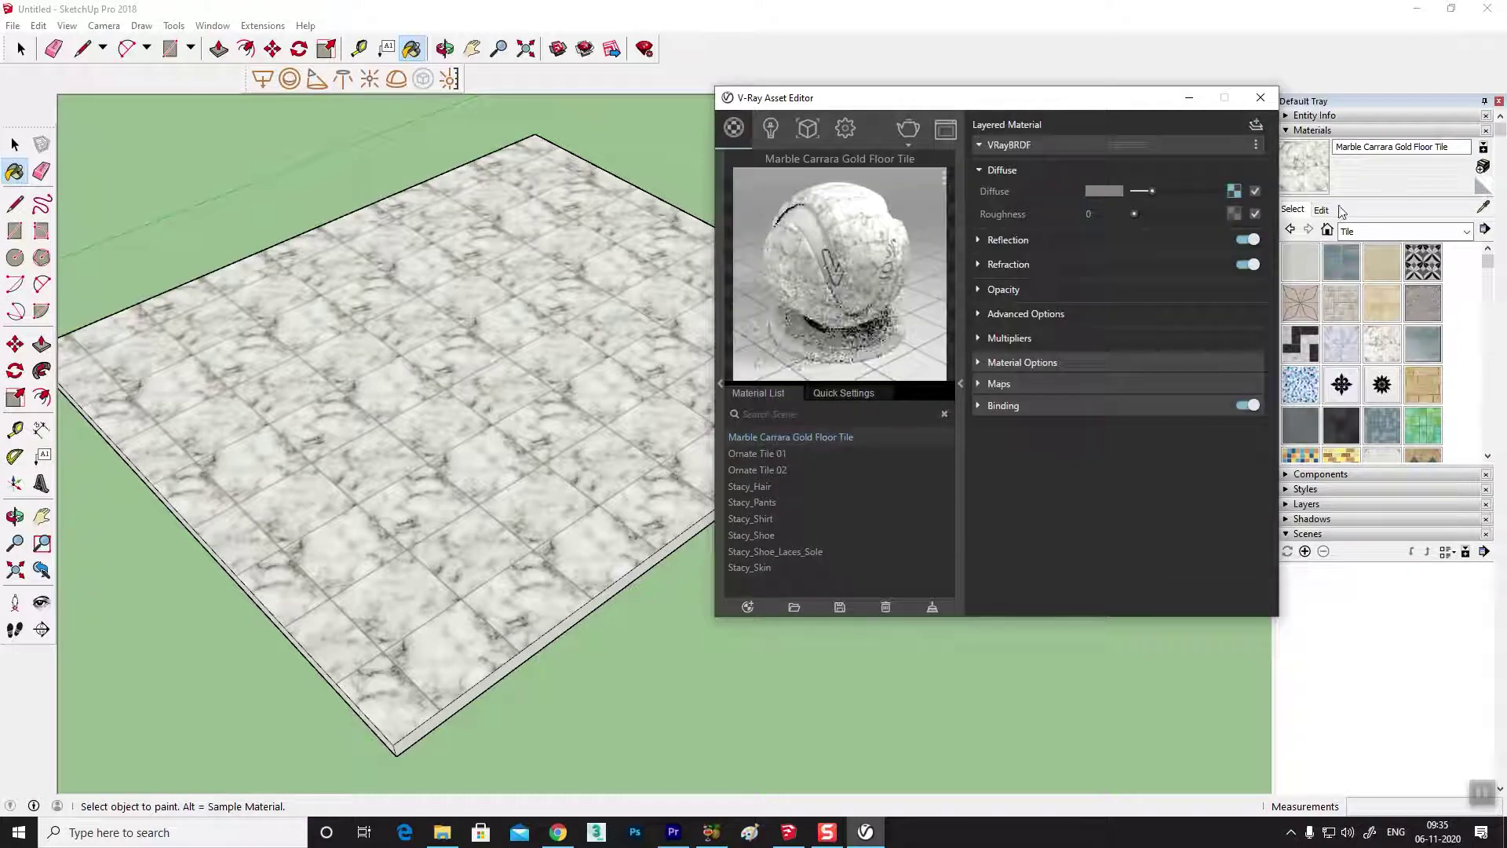
left_click(978, 239)
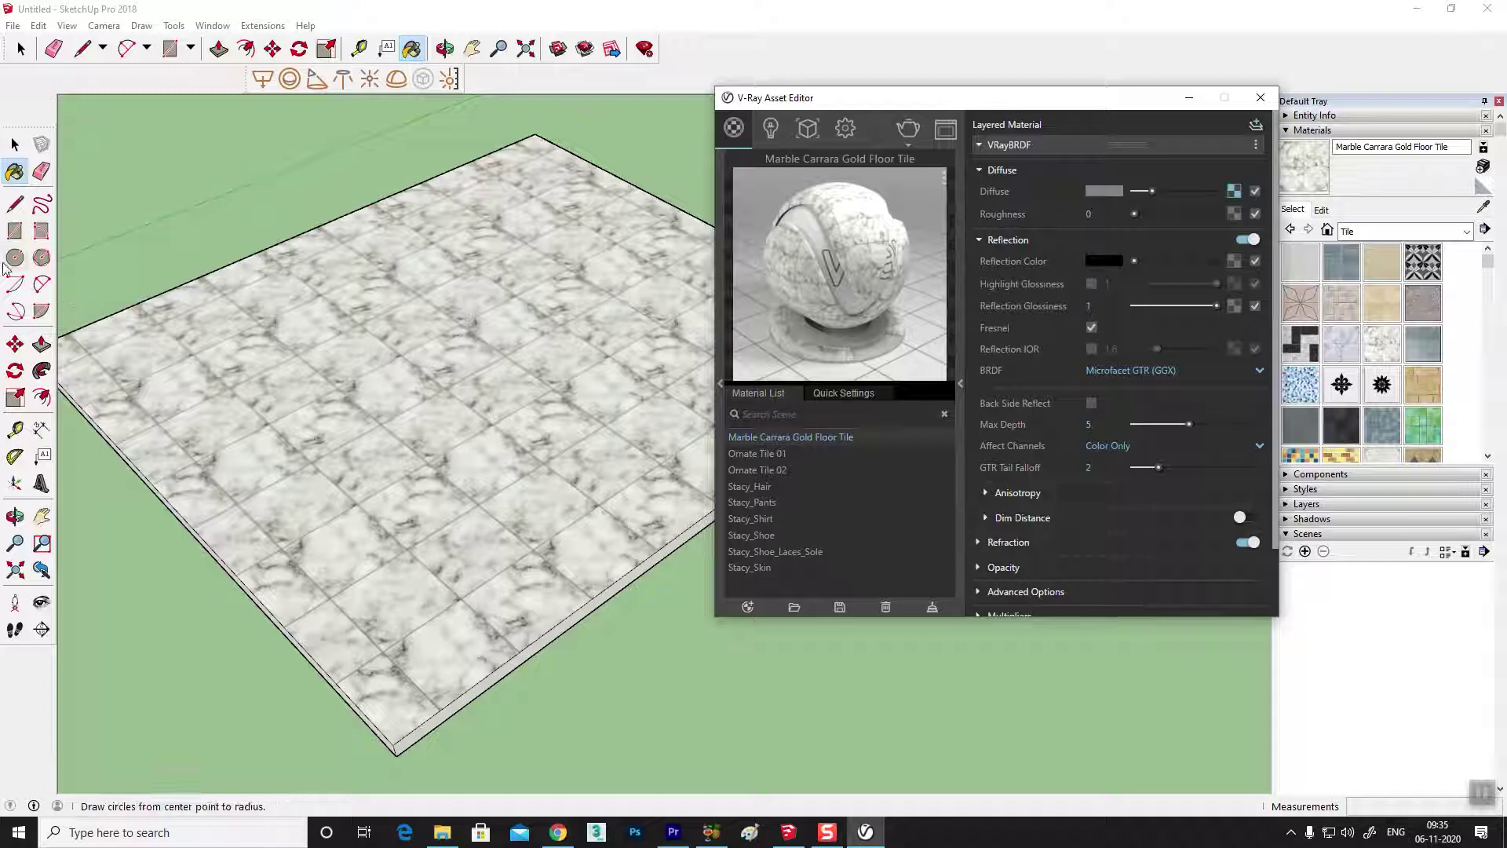
- Draw a rectangular base and push/pull it up into a tall column box
left_click(15, 233)
left_click(114, 648)
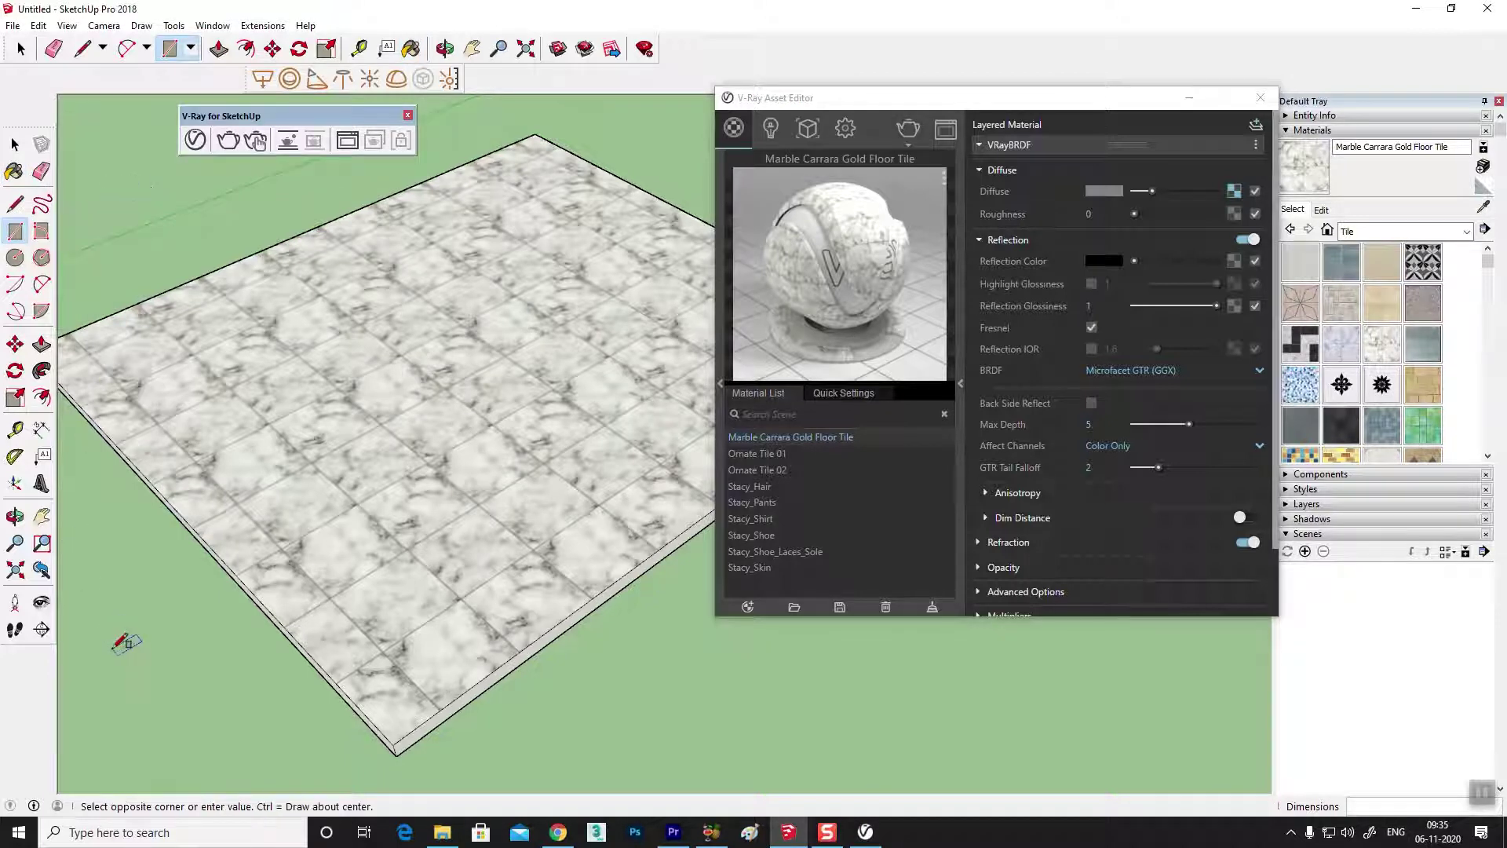
left_click(211, 649)
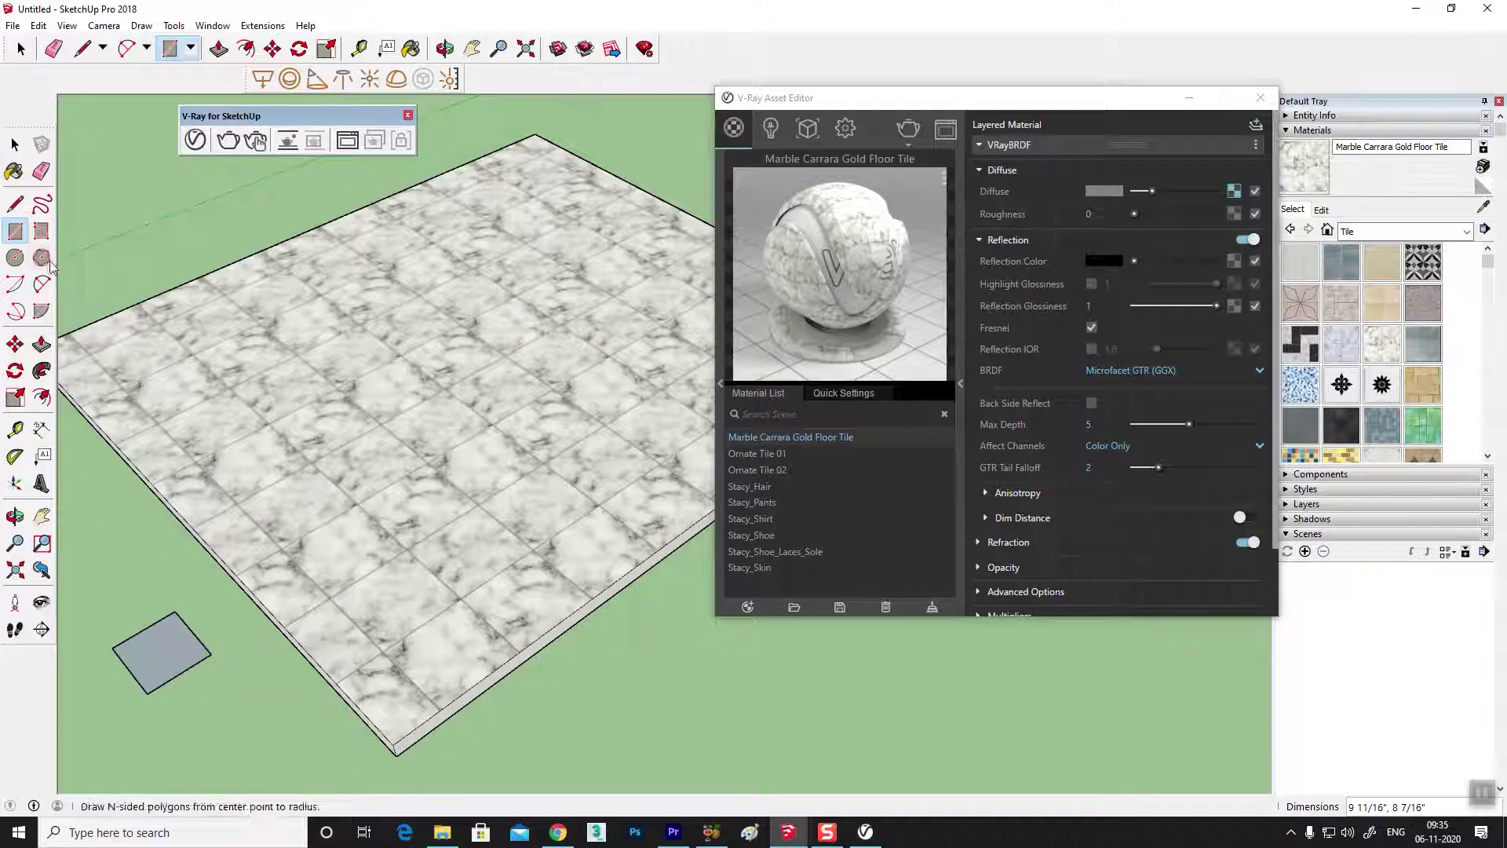
left_click(42, 345)
left_click(157, 651)
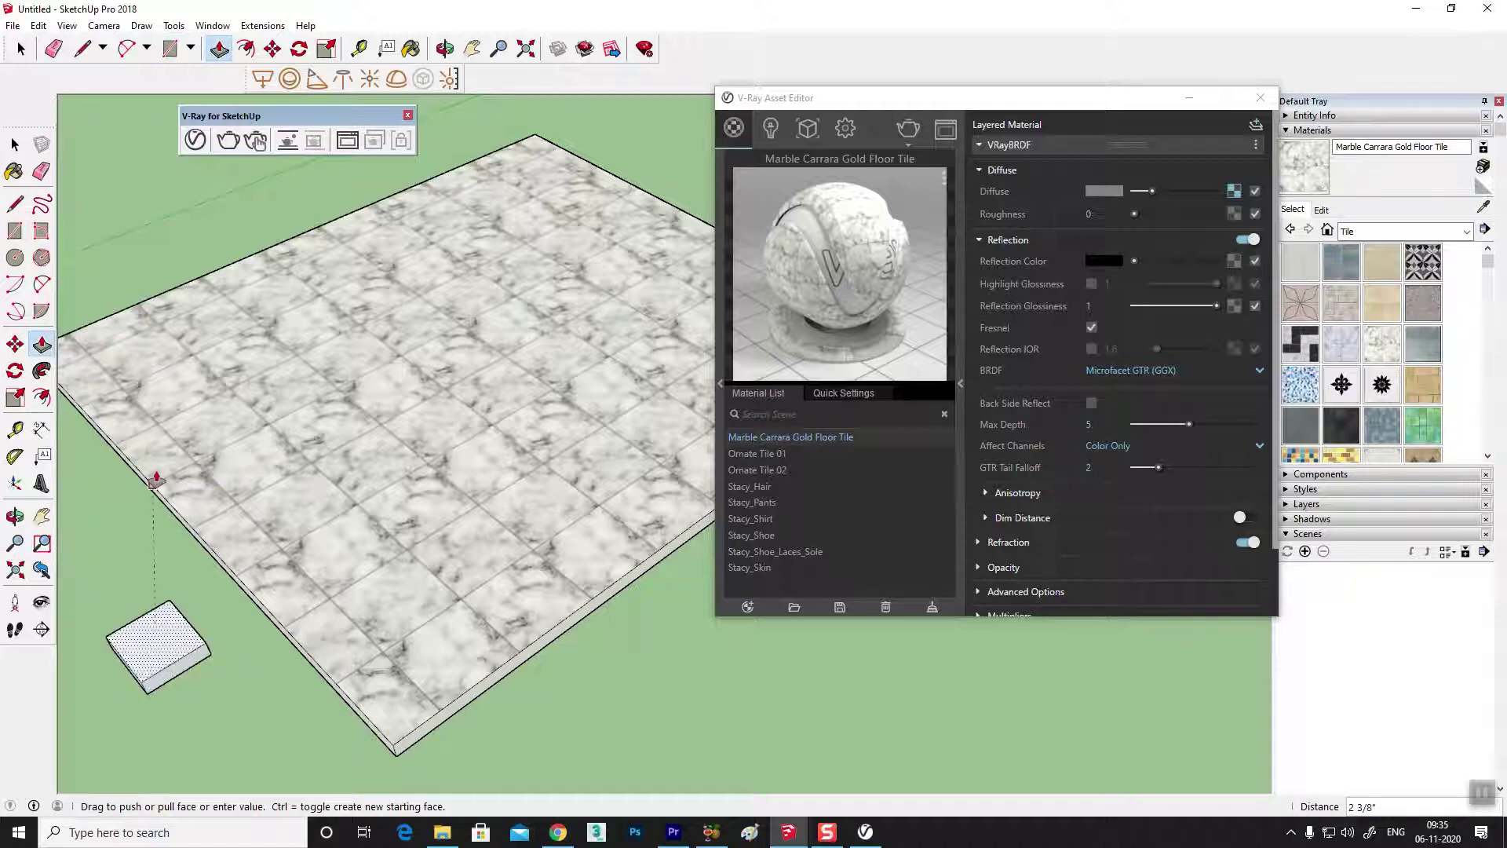
left_click(110, 471)
mouse_move(117, 471)
middle_mouse_down()
mouse_move(273, 481)
mouse_move(228, 545)
middle_mouse_up()
- Select the whole box and make it a group
key("space")
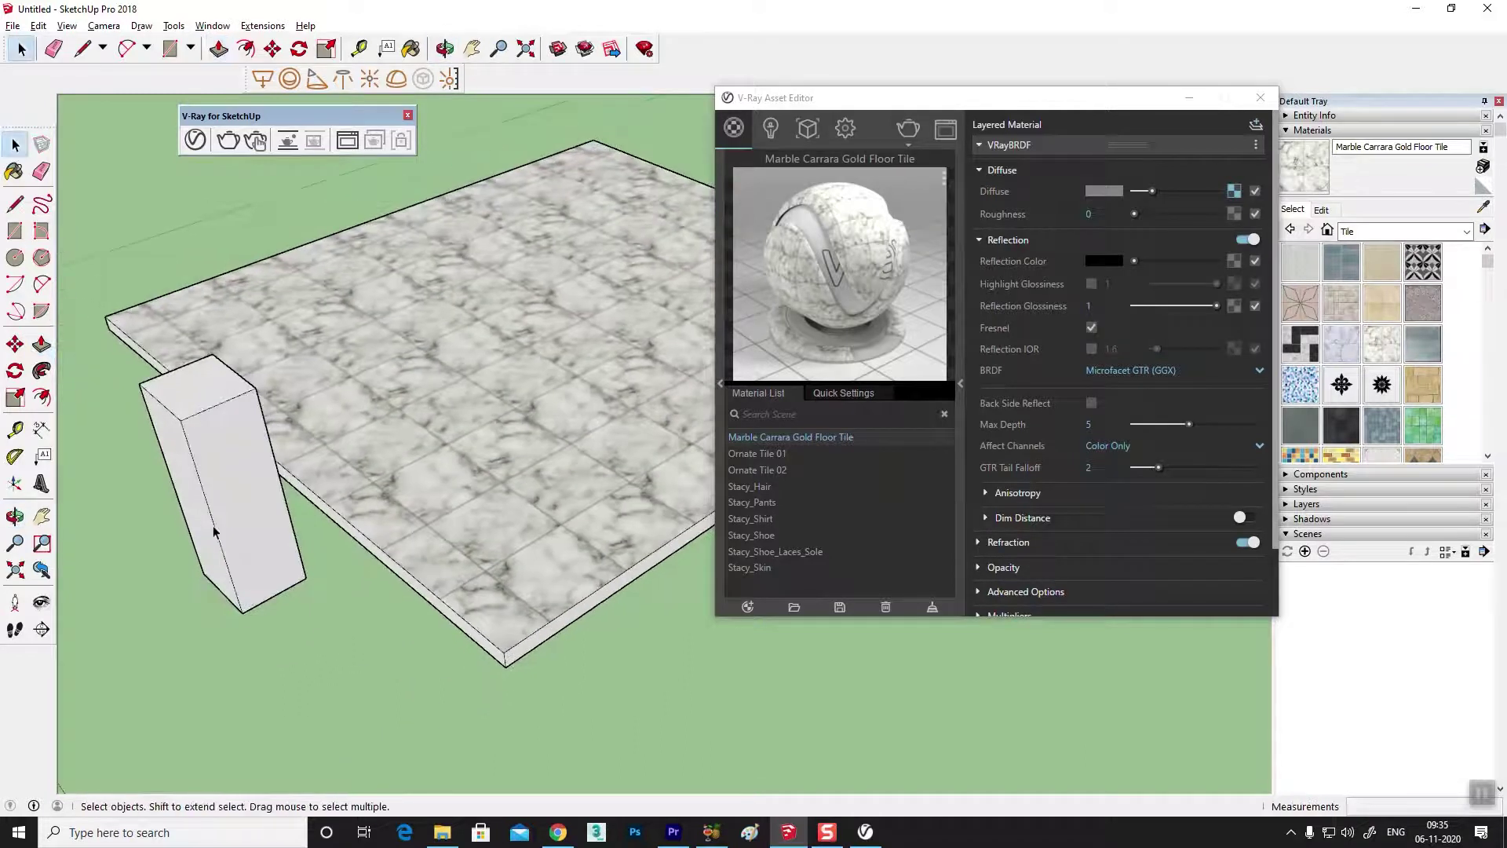
left_click(214, 530)
triple_click(213, 530)
right_click(214, 531)
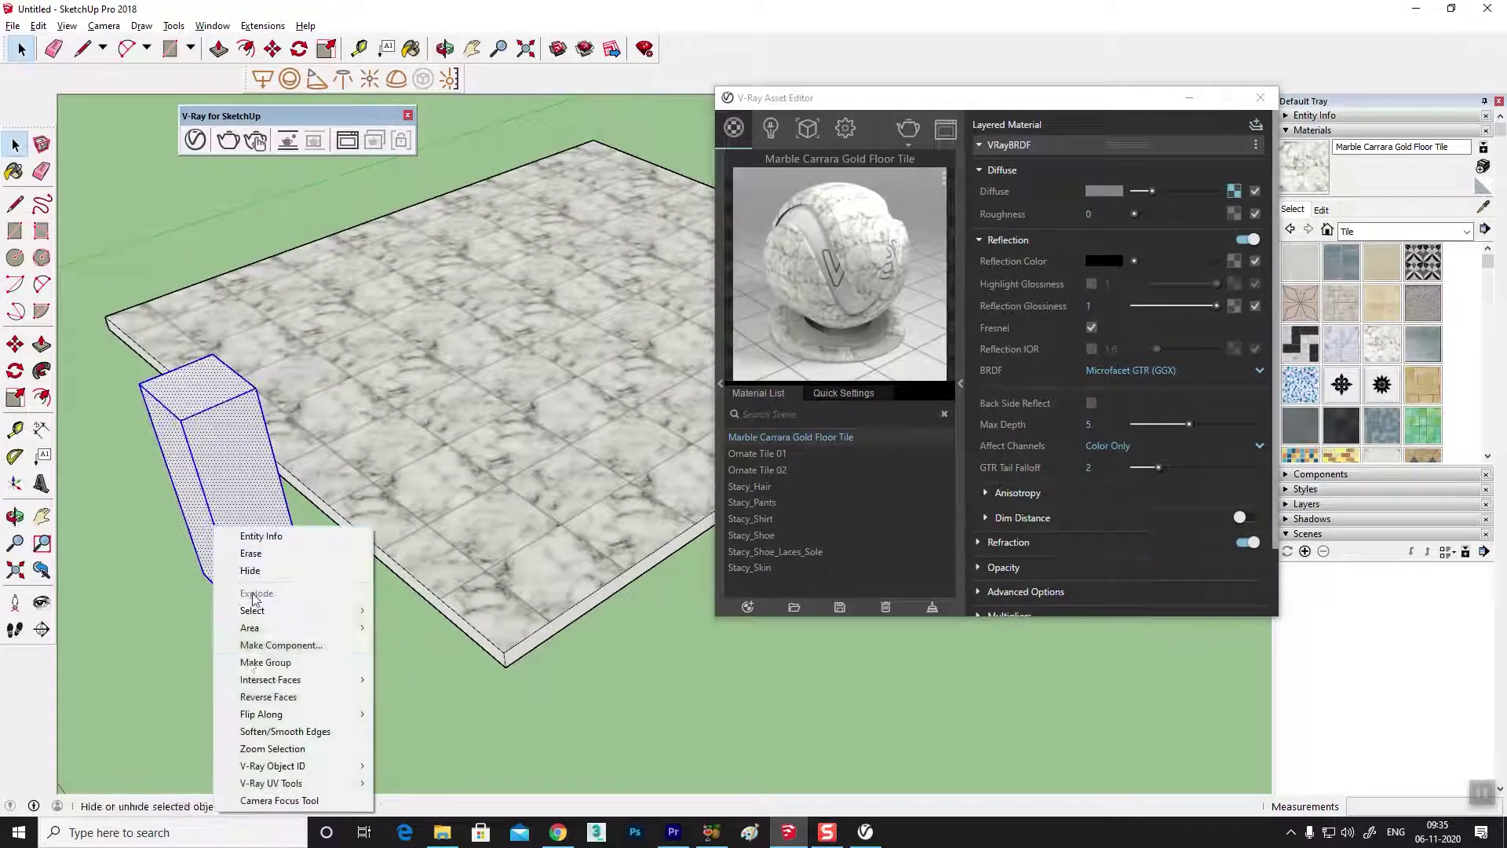
left_click(287, 668)
- Move the grouped box onto the marble floor
middle_click_drag(300, 636, 283, 627)
key("m")
left_click(271, 595)
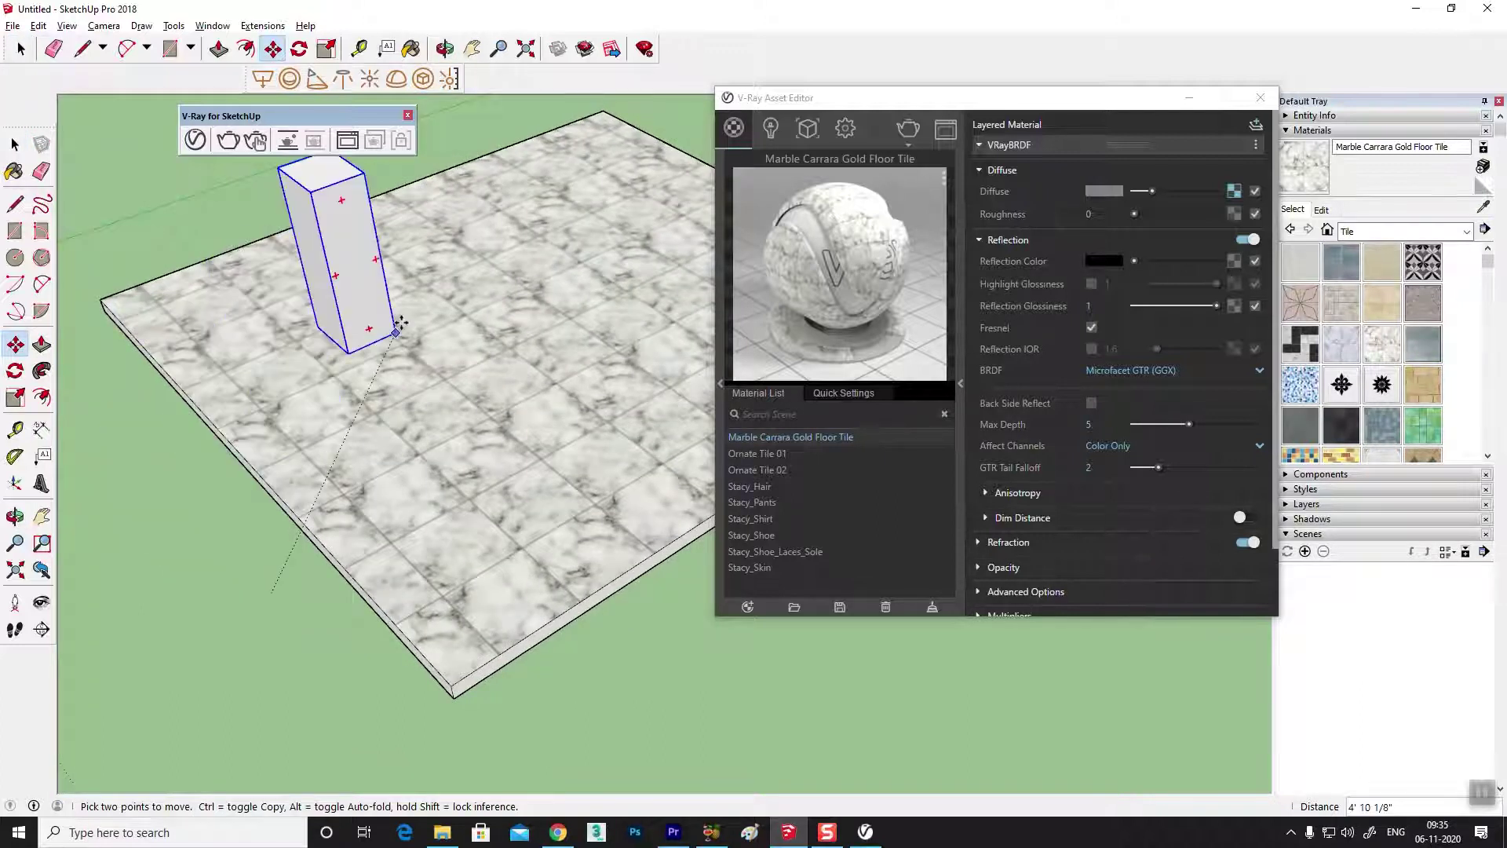
mouse_move(360, 394)
middle_mouse_down()
mouse_move(548, 245)
mouse_move(474, 380)
mouse_move(445, 600)
middle_mouse_up()
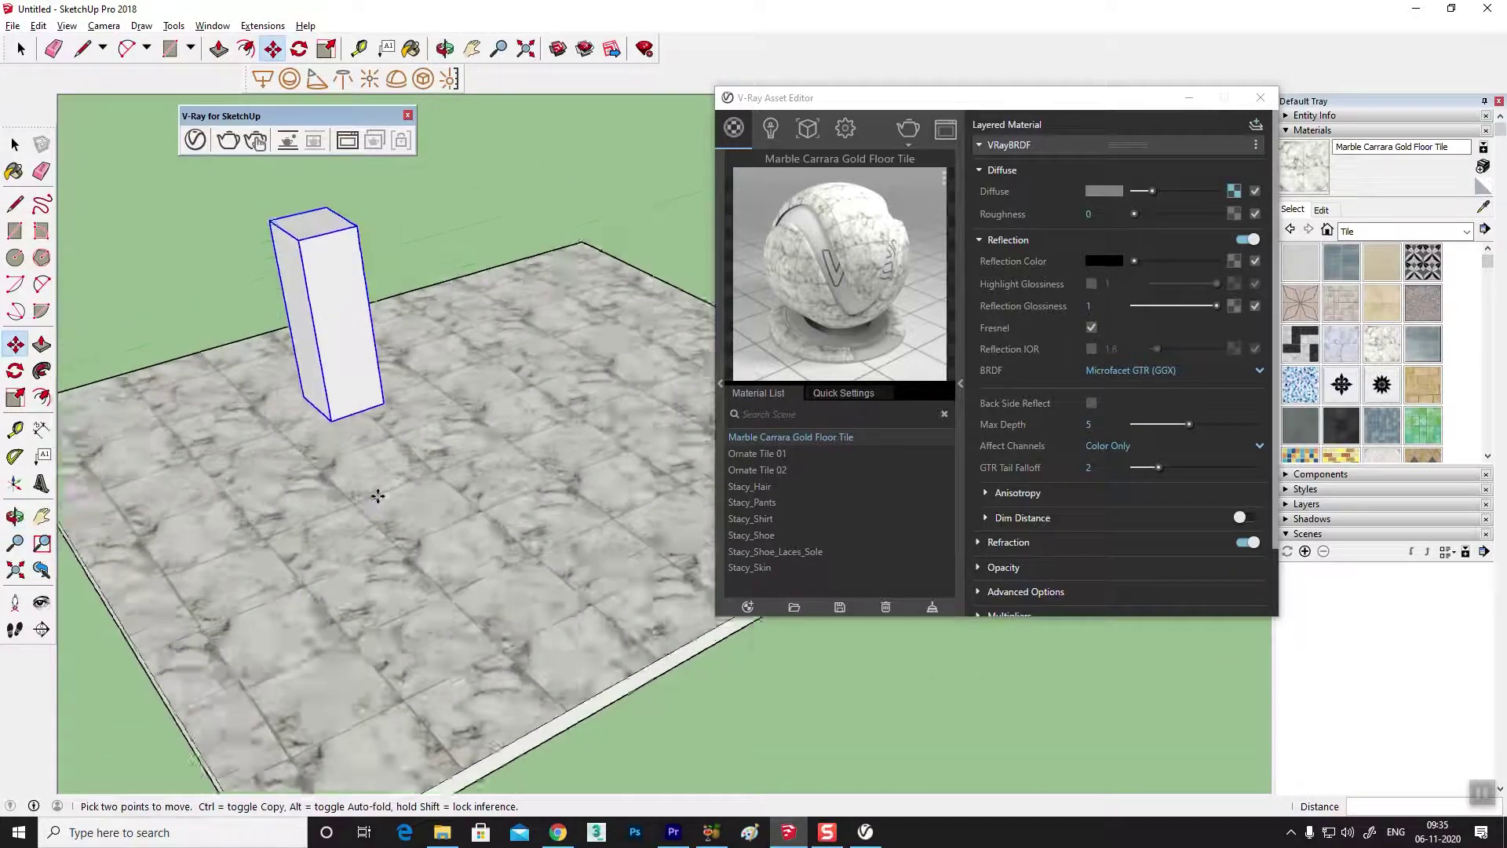
- Paint the column with Encaustic Tile Circular 01
scroll(329, 517, "up", 3)
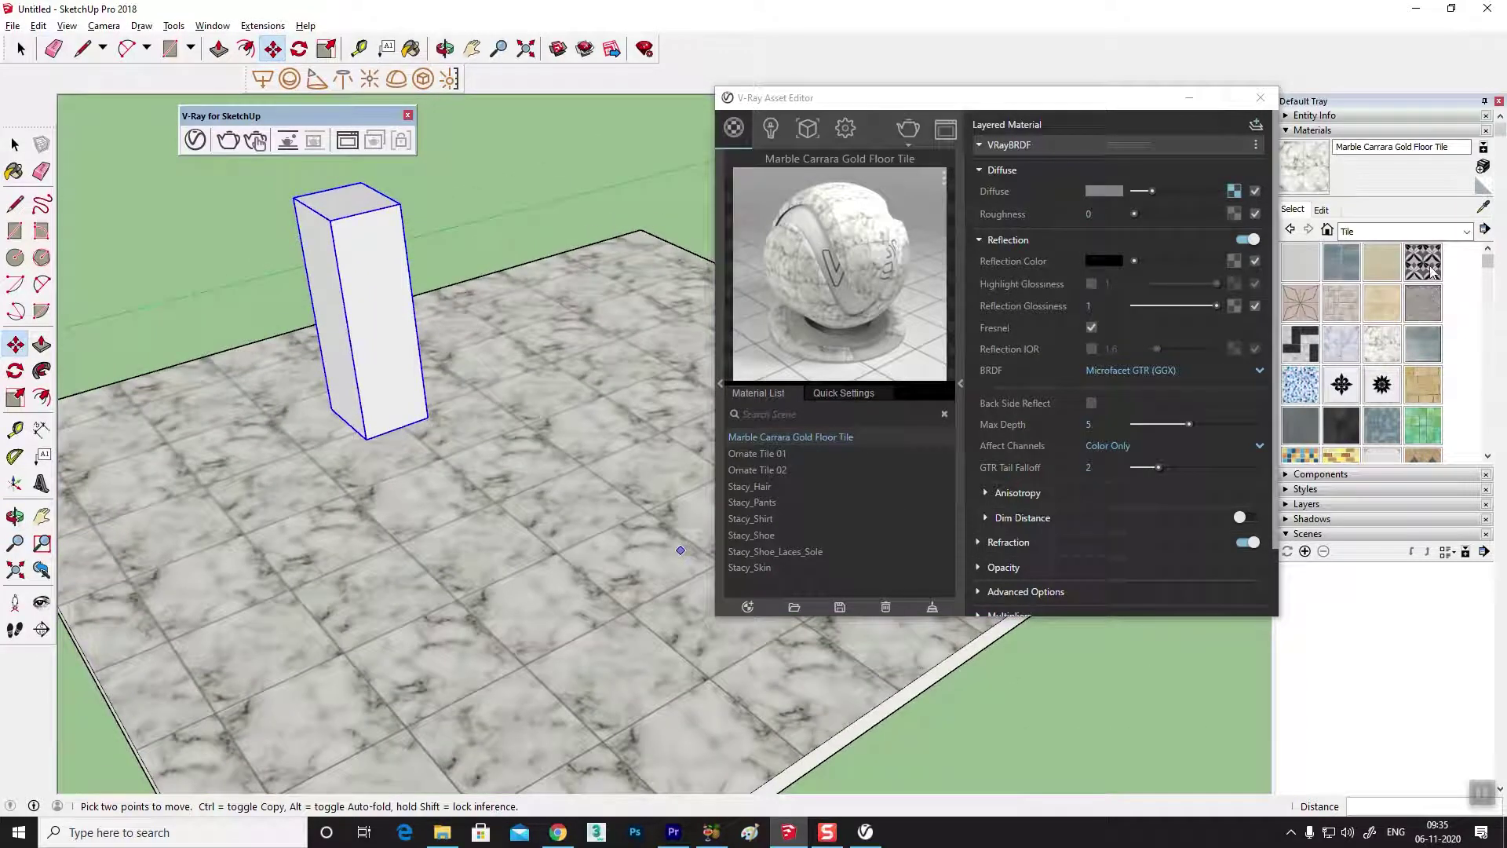
left_click(1430, 270)
left_click(379, 307)
middle_click_drag(380, 307, 503, 314)
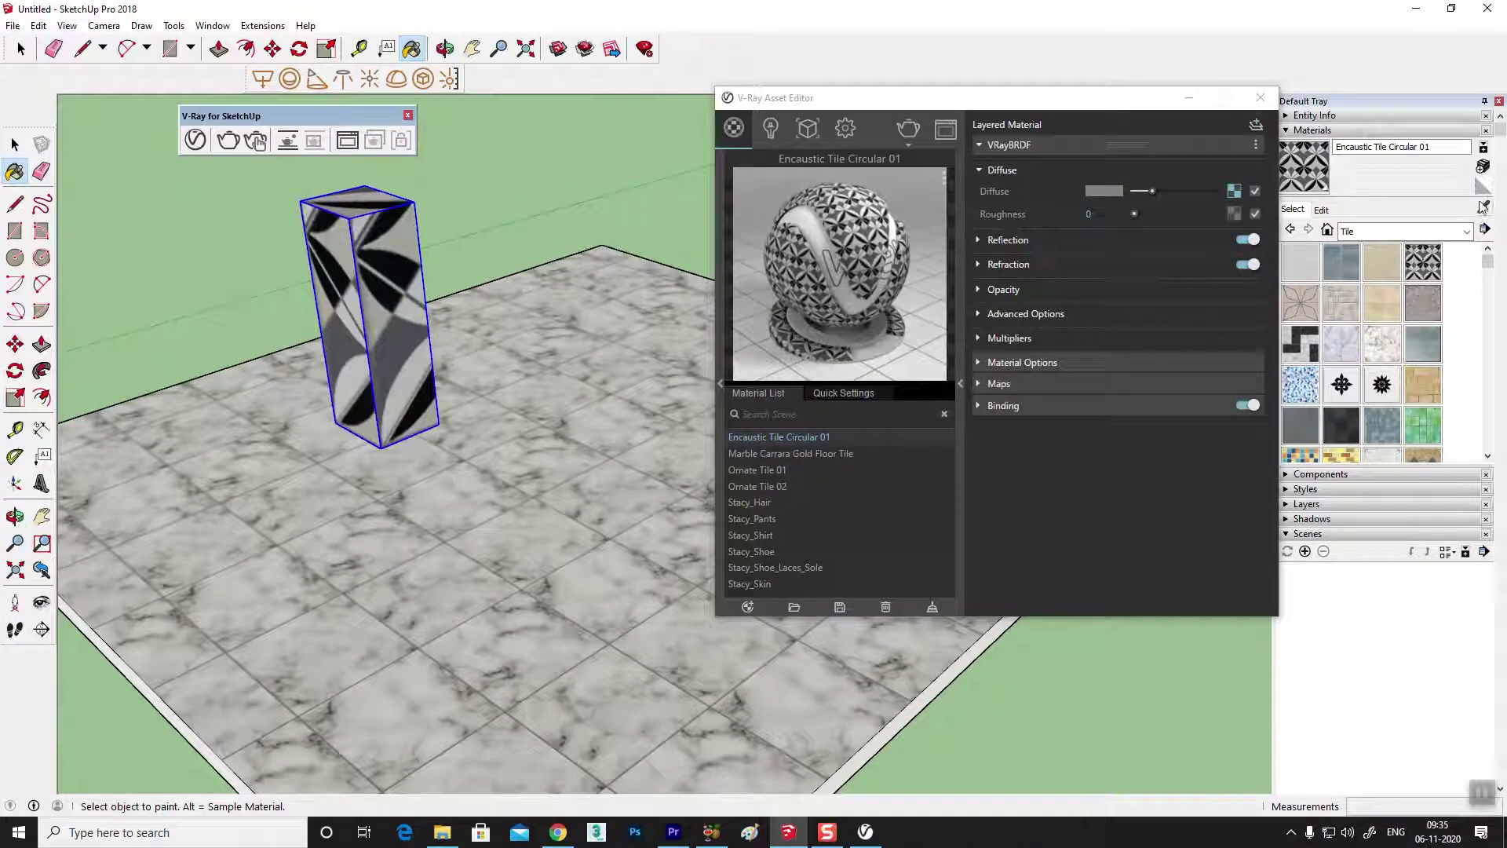
- Set the Encaustic Tile Circular 01 texture width to 10 inches
left_click(1322, 210)
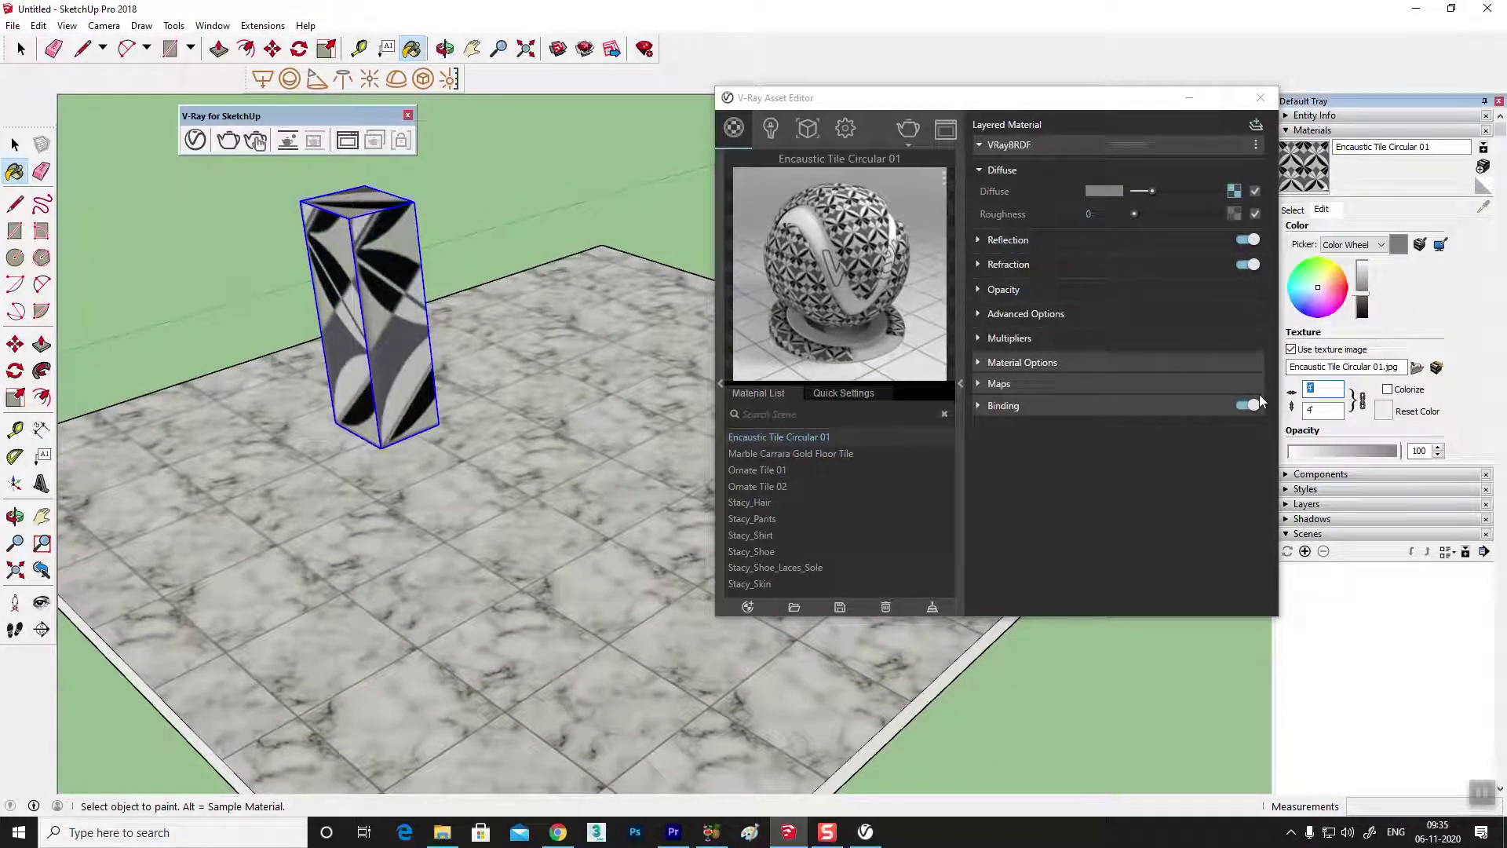
type("10")
key("Return")
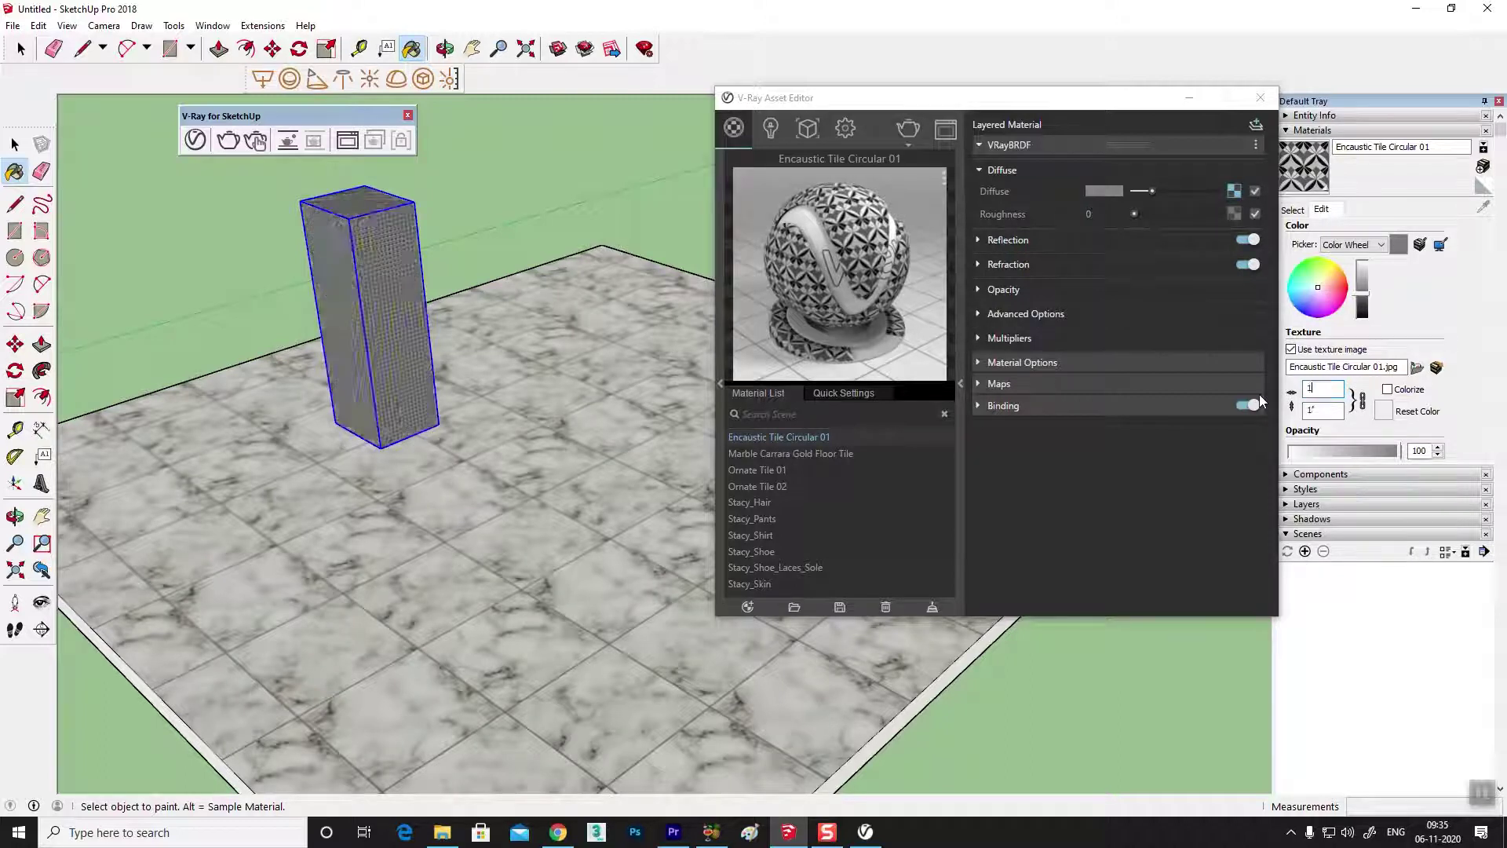
key("Tab")
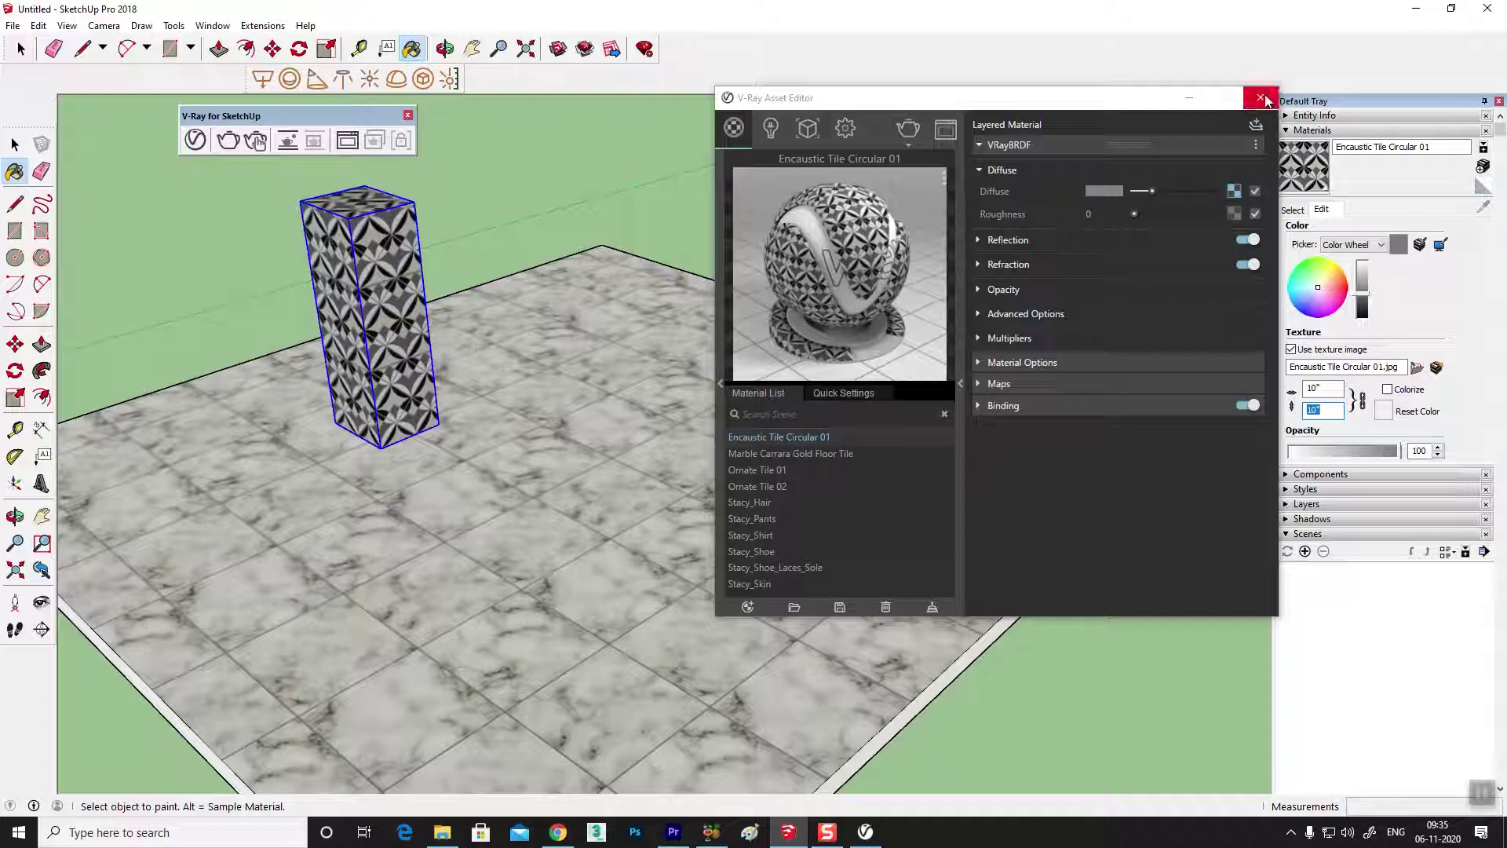
left_click(1292, 210)
- Repaint the column with the yellow Square Glass Tile 04
scroll(1357, 314, "down", 5)
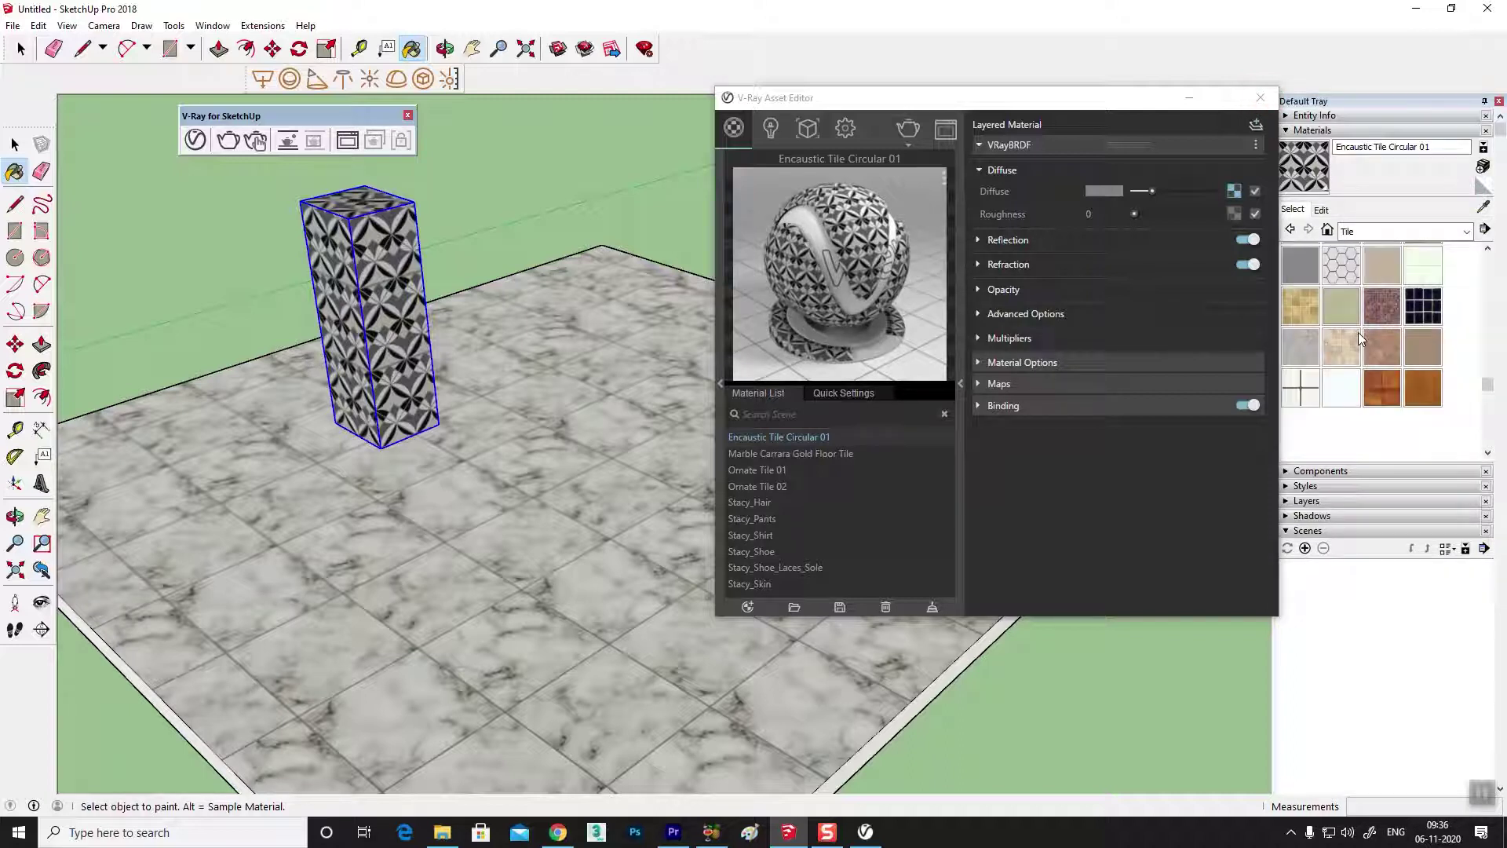
scroll(1355, 334, "up", 3)
left_click(1334, 288)
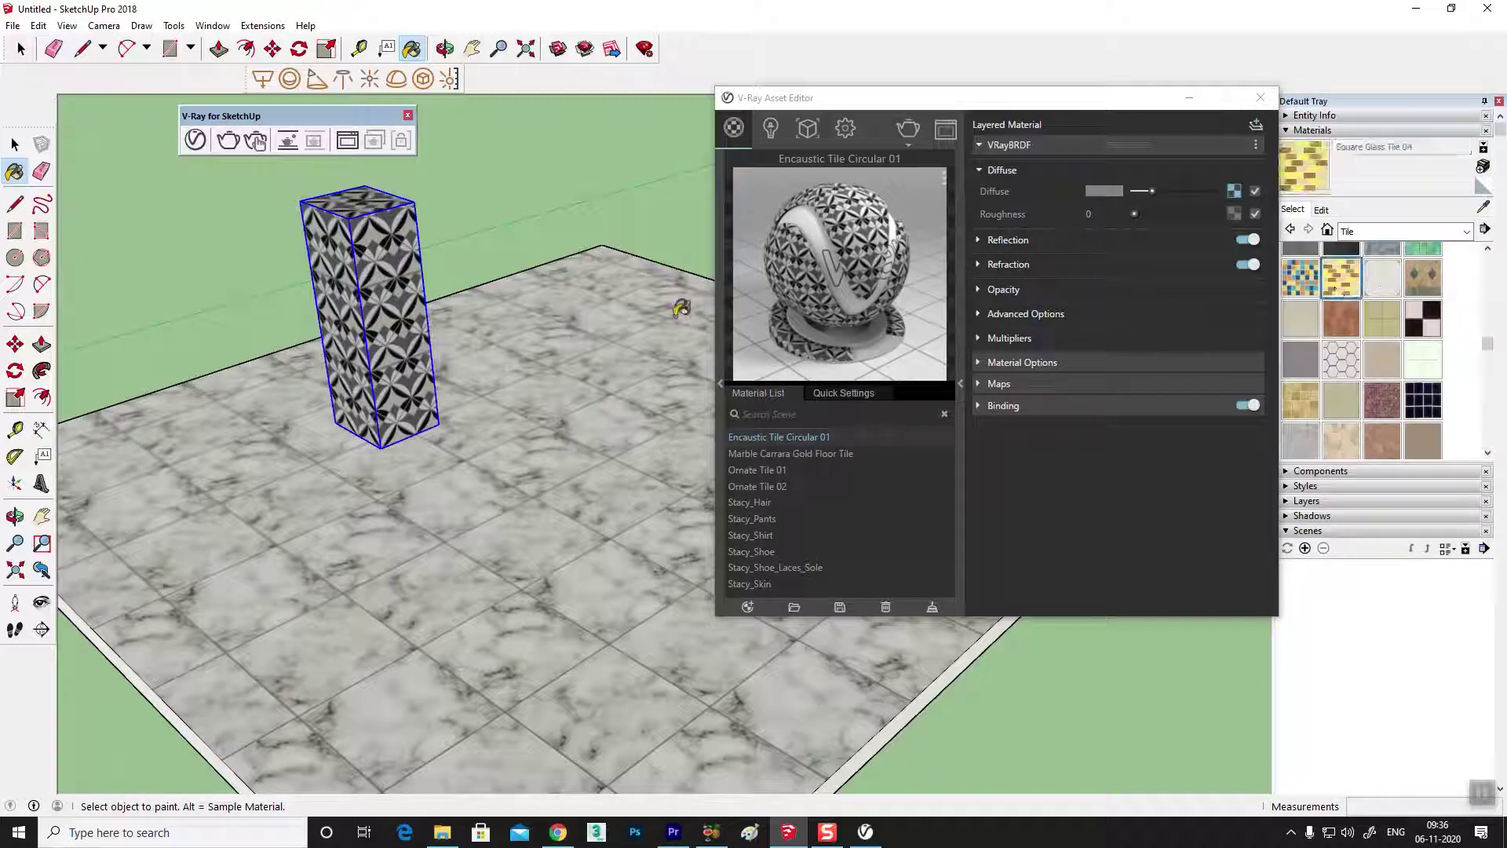
left_click(384, 308)
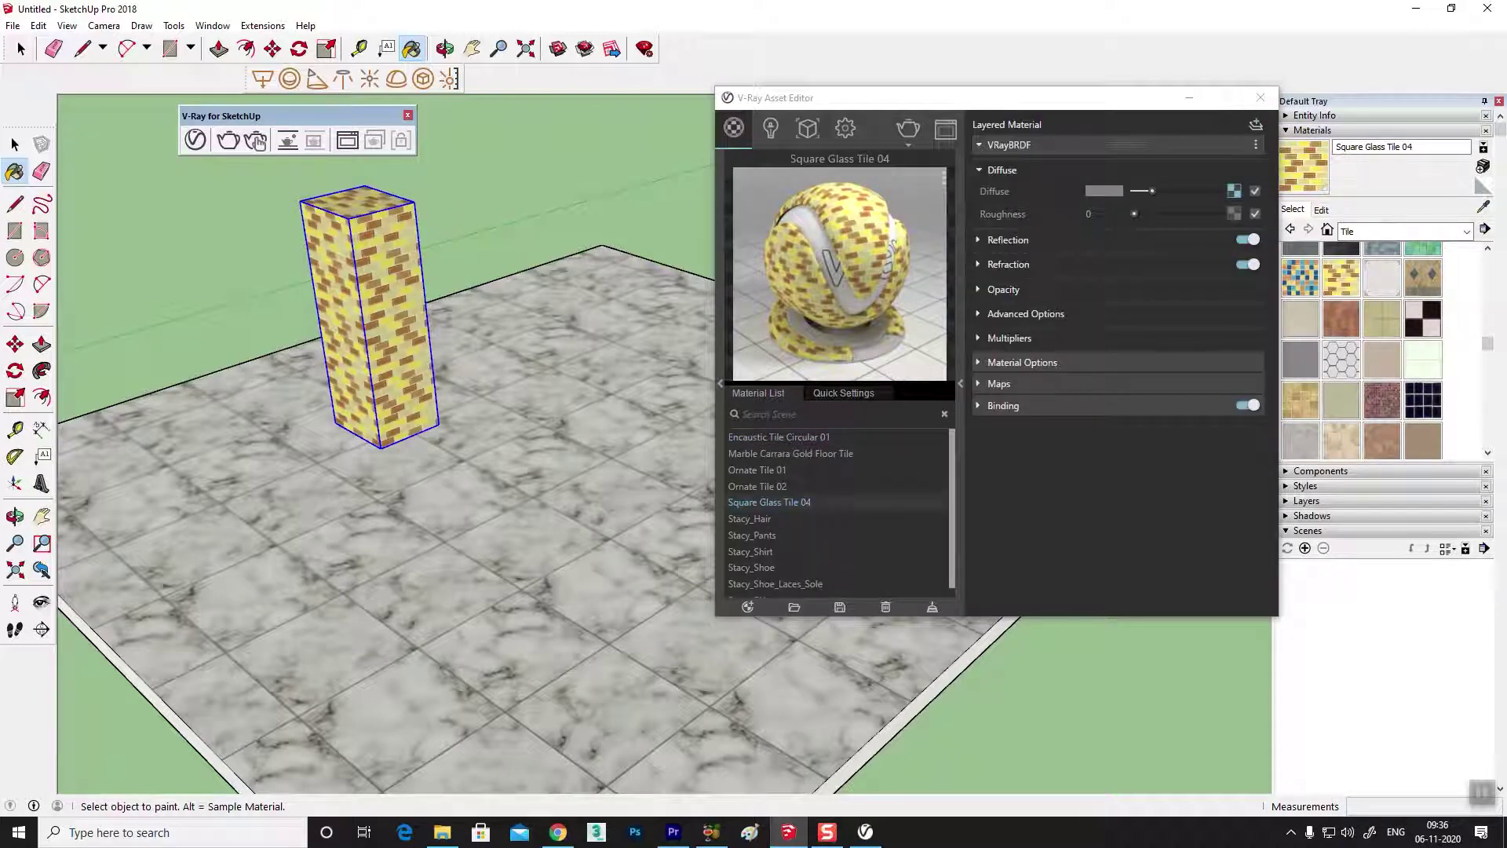
left_click(15, 145)
mouse_move(424, 486)
middle_mouse_down()
mouse_move(482, 448)
mouse_move(439, 369)
middle_mouse_up()
left_click(256, 142)
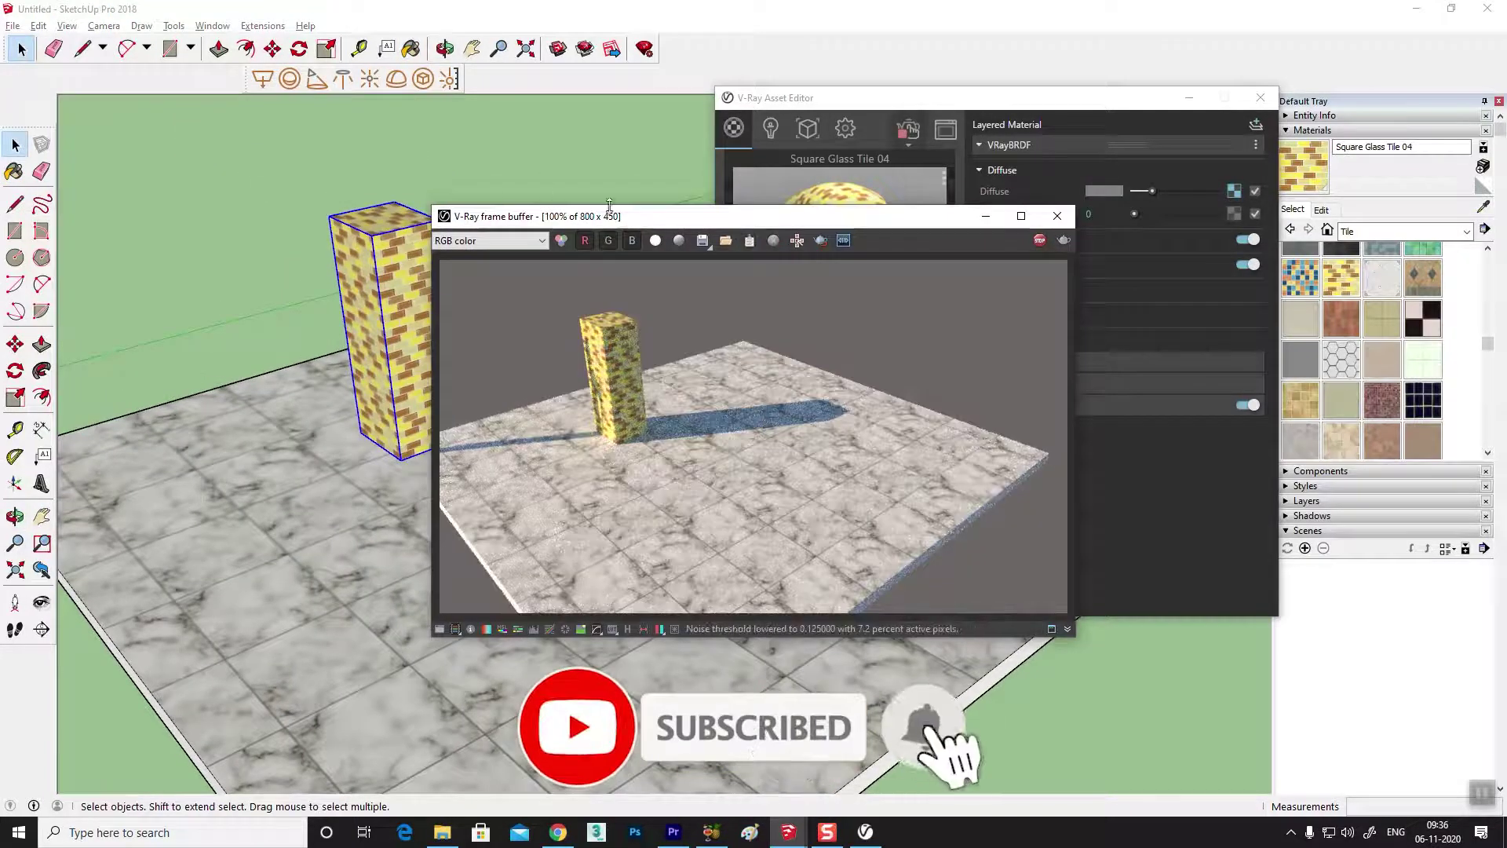
left_click_drag(669, 226, 497, 164)
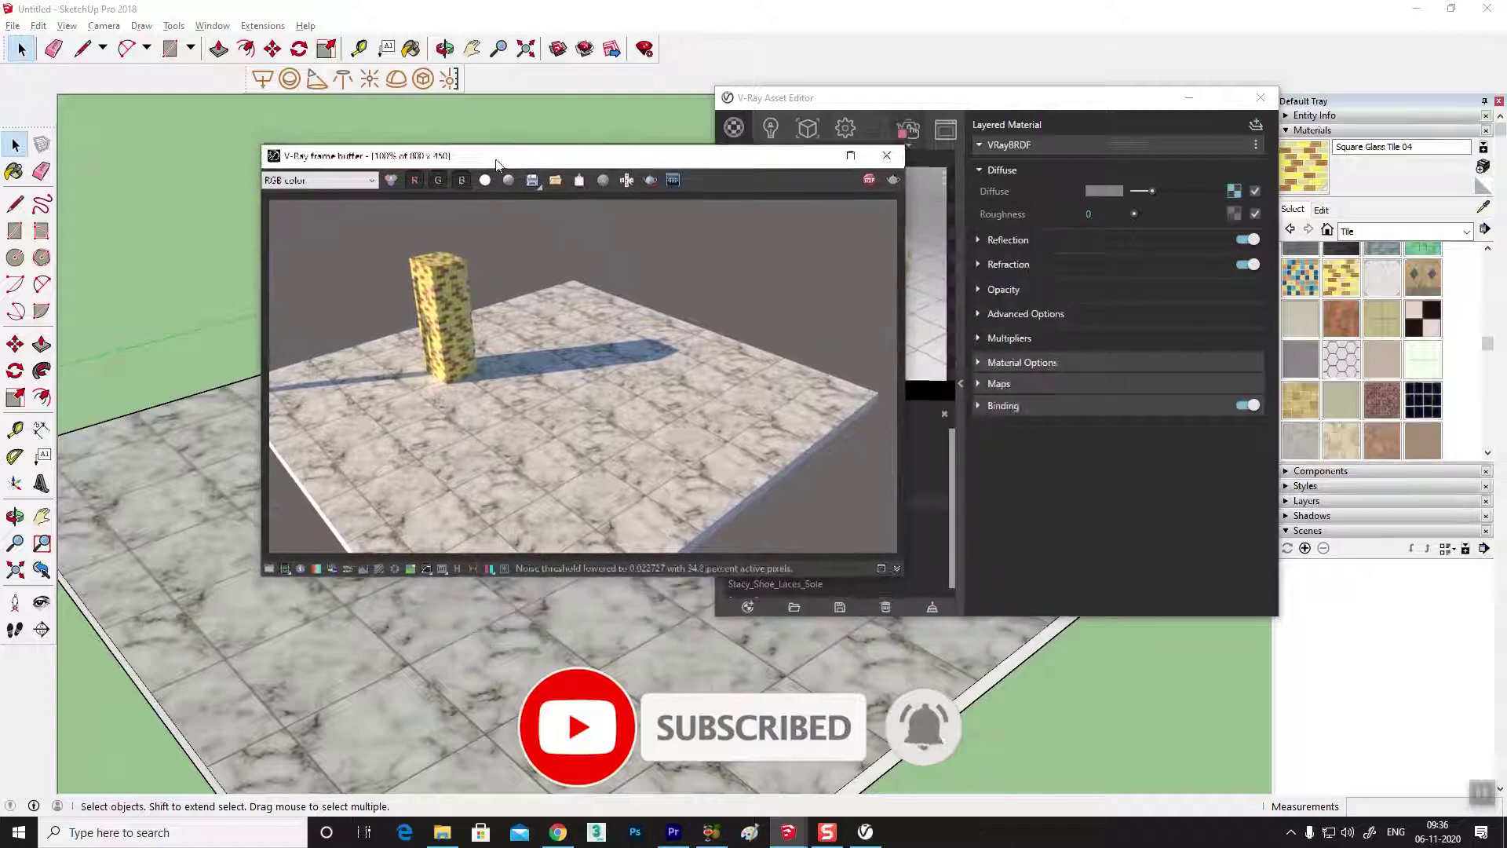
scroll(457, 394, "up", 2)
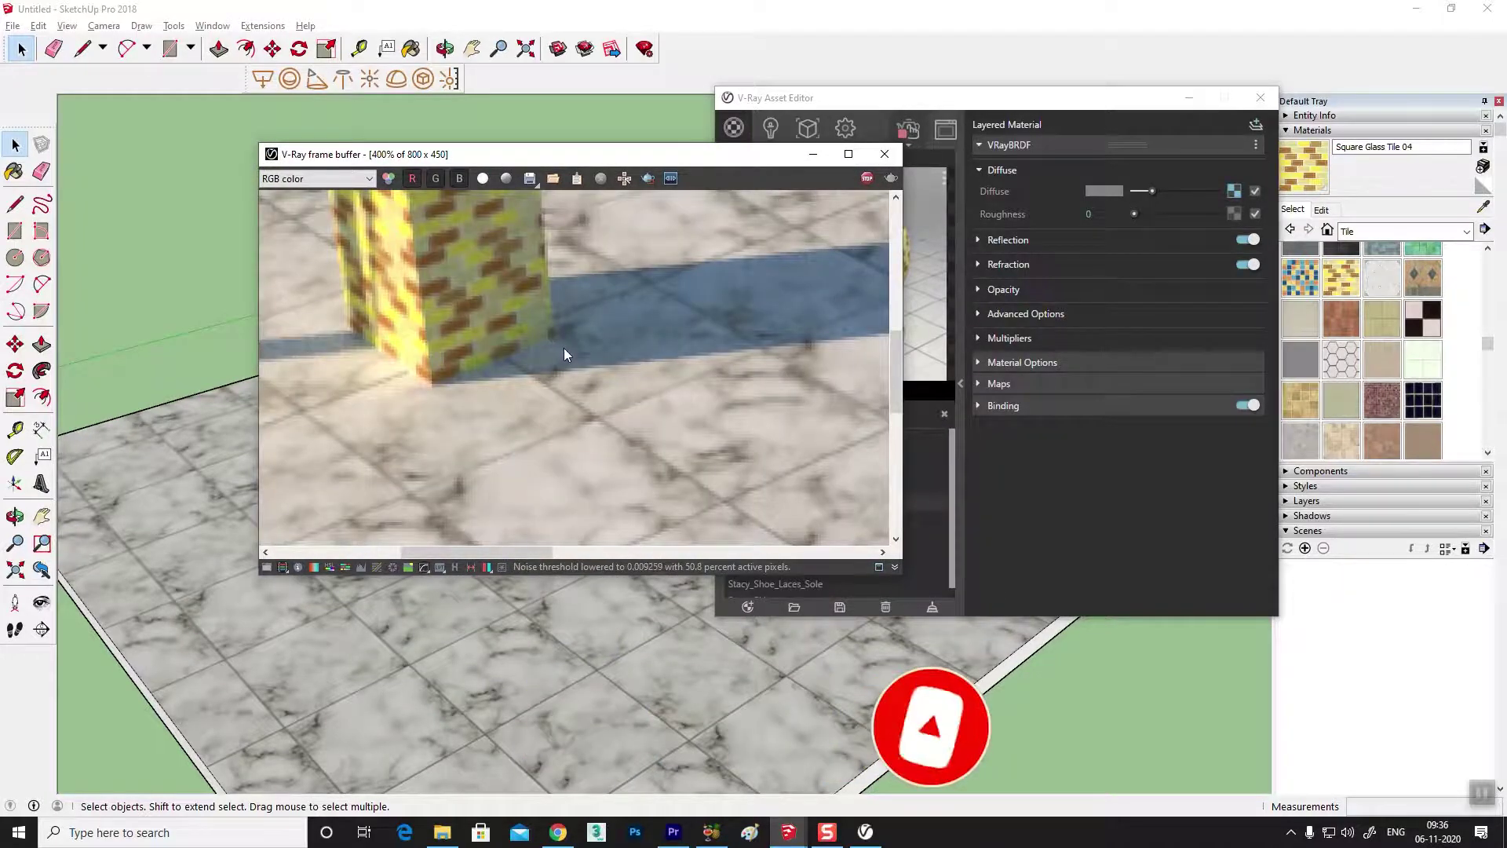
scroll(563, 347, "down", 2)
scroll(469, 384, "up", 1)
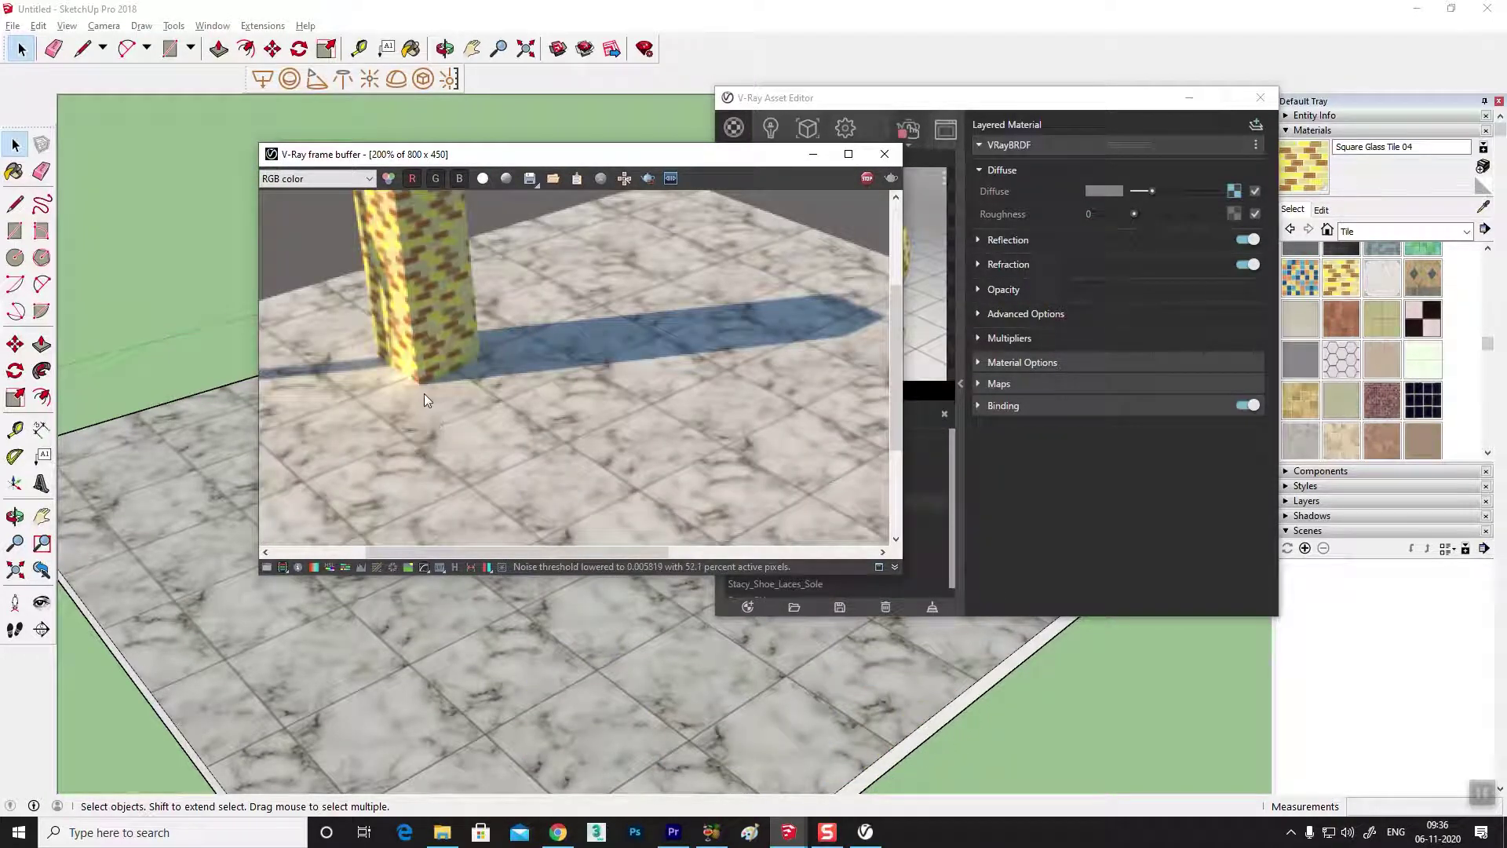
scroll(493, 449, "down", 2)
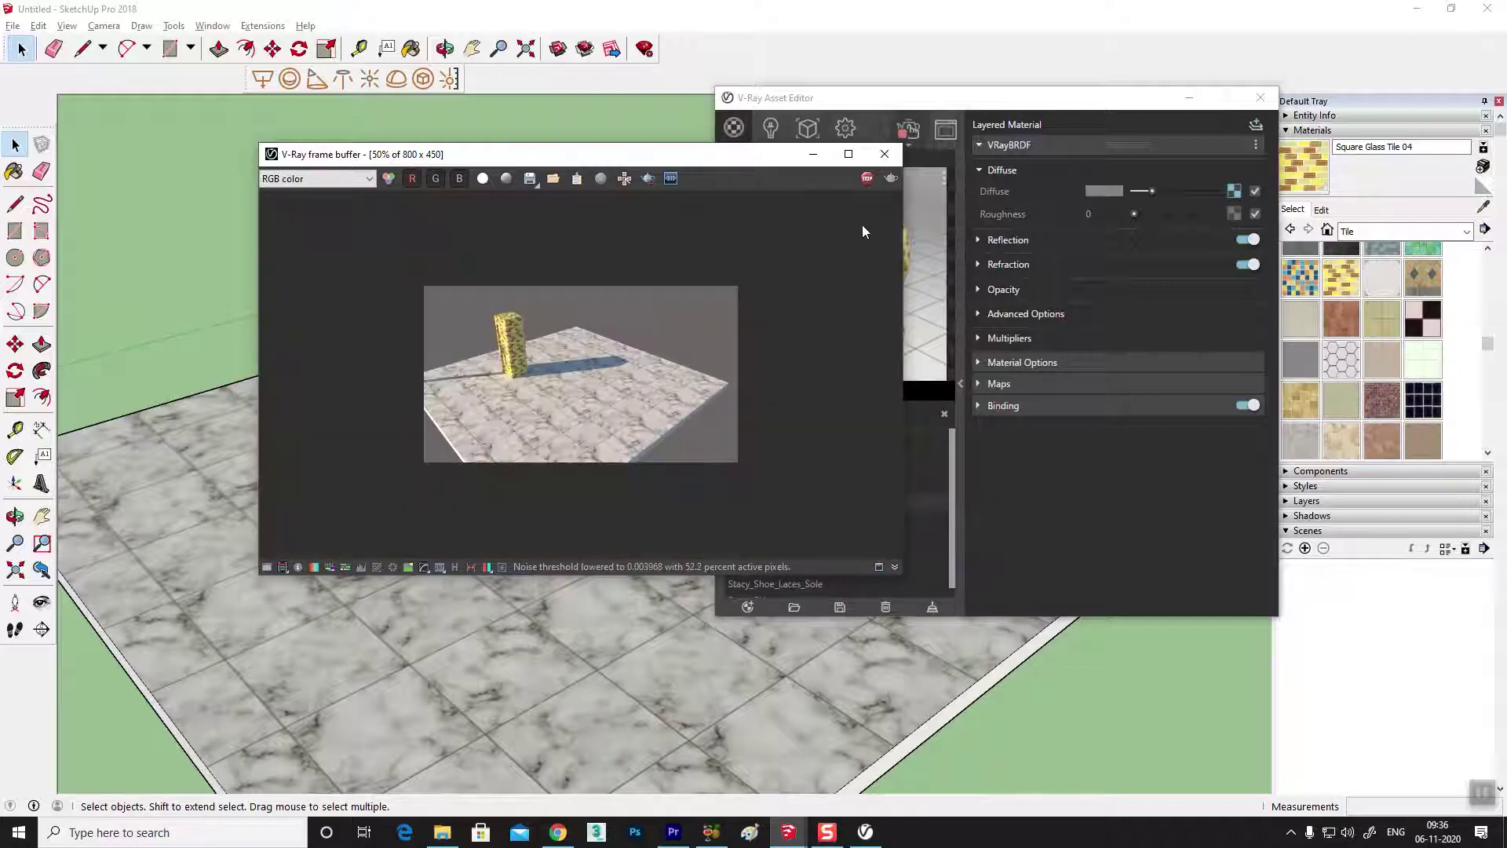
left_click(887, 163)
mouse_move(380, 482)
middle_mouse_down()
mouse_move(407, 504)
mouse_move(393, 538)
mouse_move(395, 470)
middle_mouse_up()
mouse_move(395, 471)
left_mouse_down()
mouse_move(515, 529)
mouse_move(380, 481)
left_mouse_up()
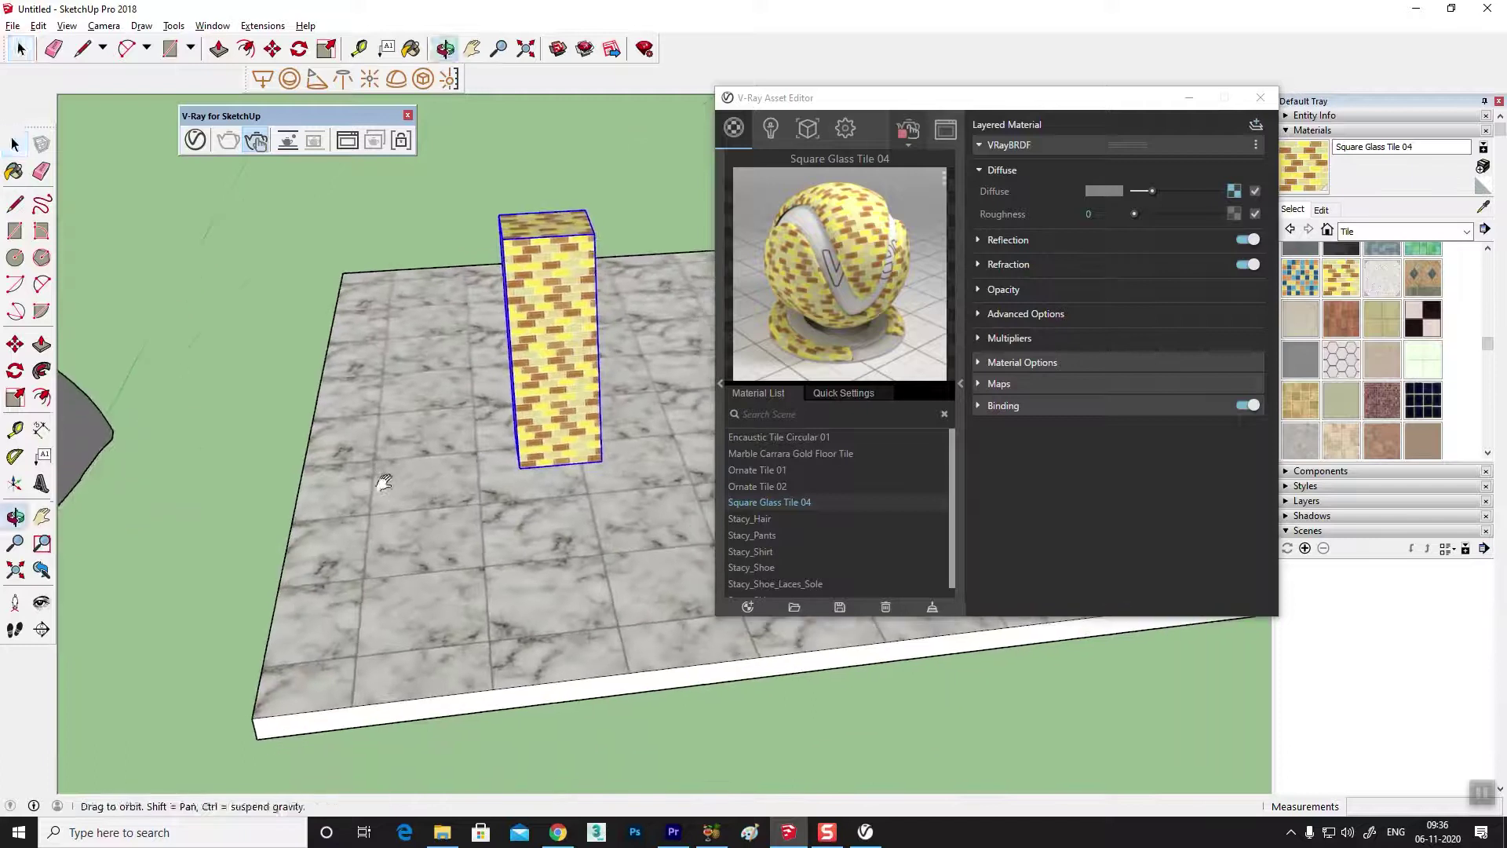
- Draw wall border lines on the slab and erase stray edges
left_click(15, 204)
left_click(365, 272)
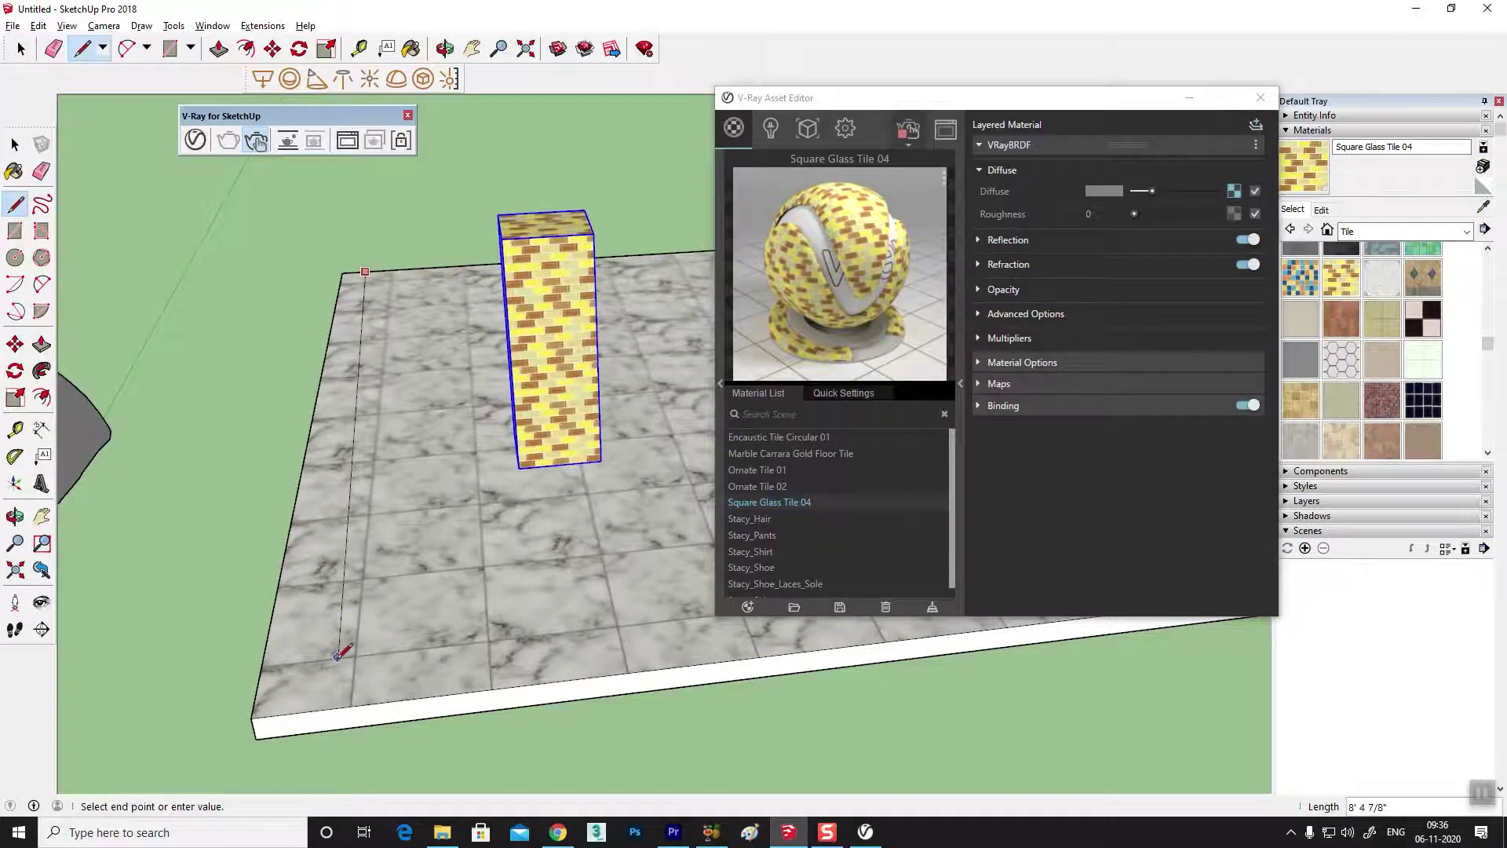
mouse_move(511, 600)
middle_mouse_down()
mouse_move(366, 460)
mouse_move(224, 559)
middle_mouse_up()
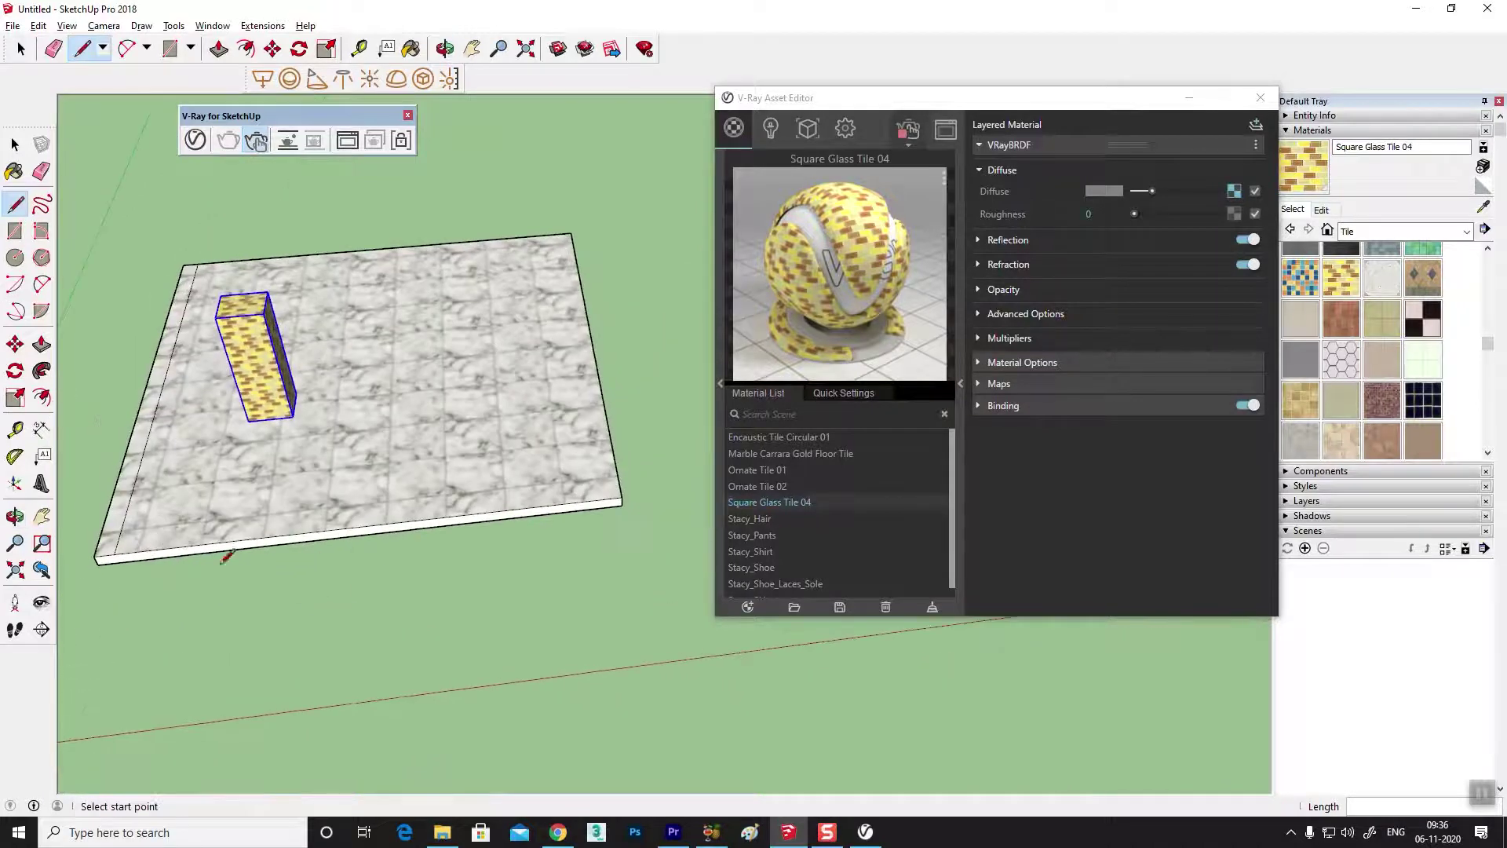
left_click(117, 537)
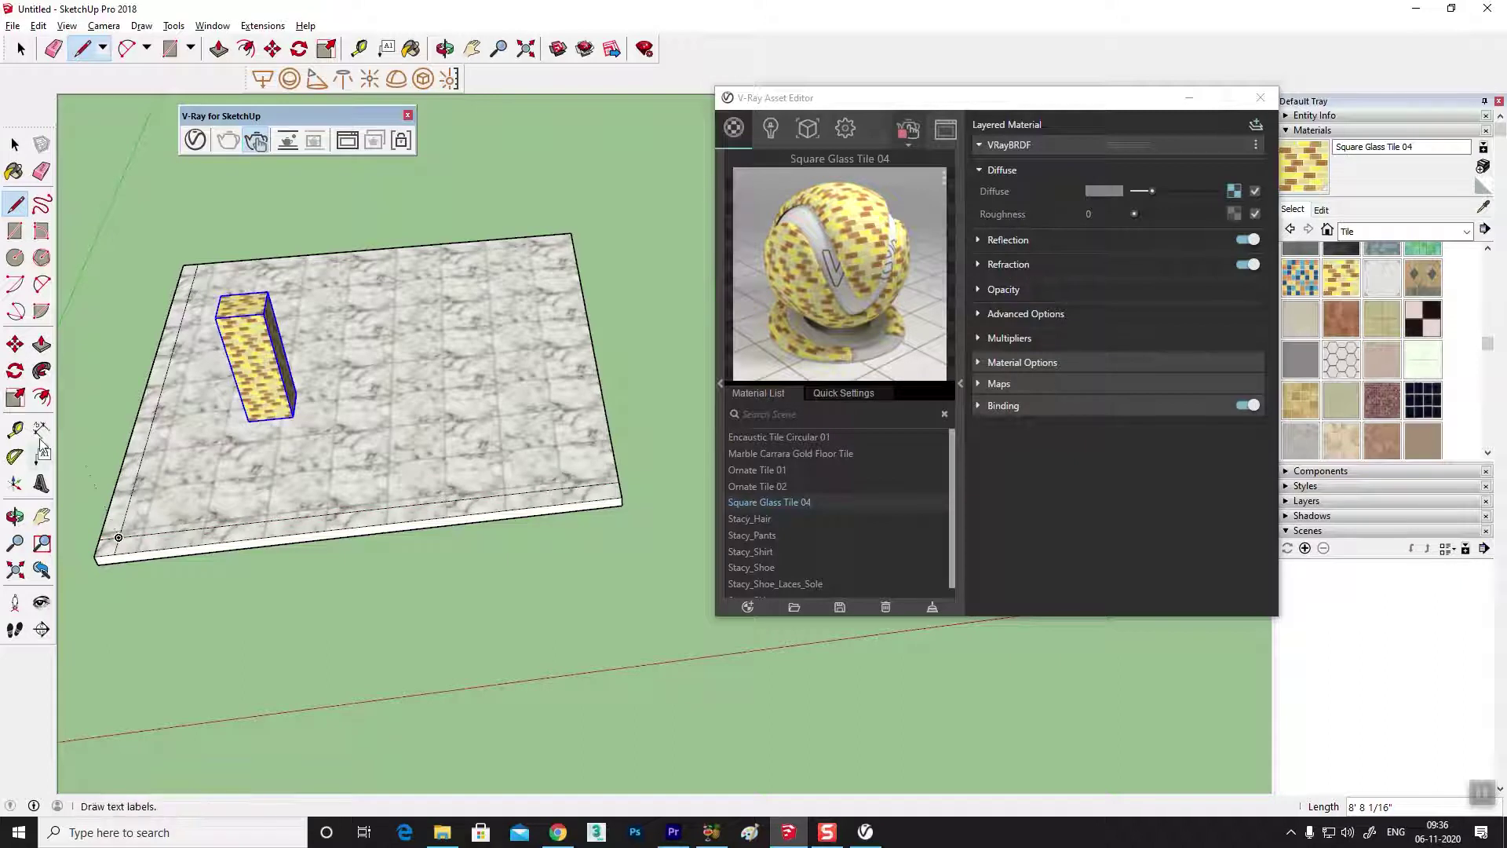
key("e")
scroll(109, 519, "up", 2)
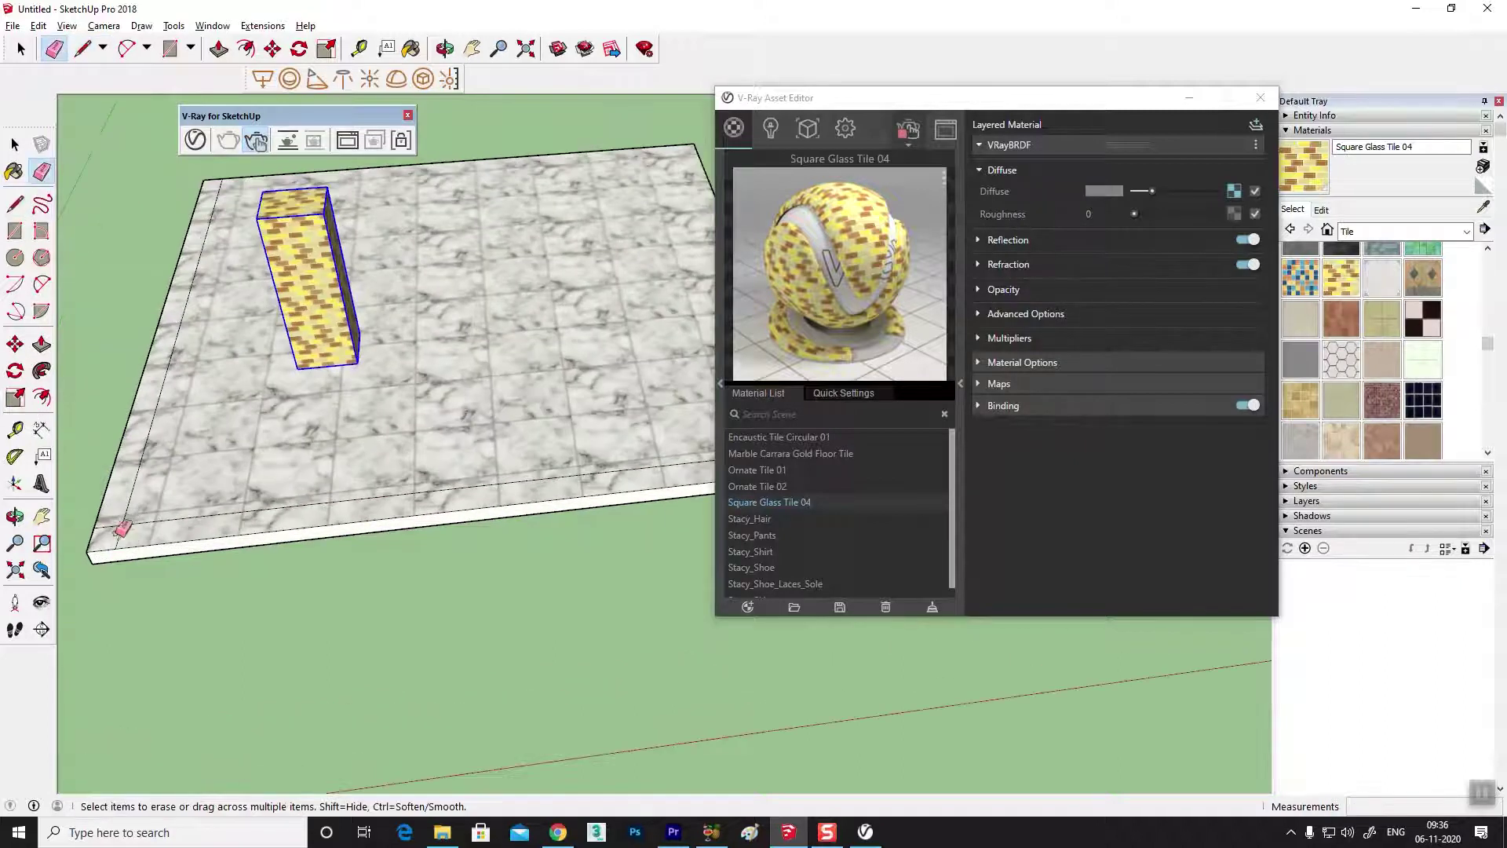
scroll(114, 517, "up", 2)
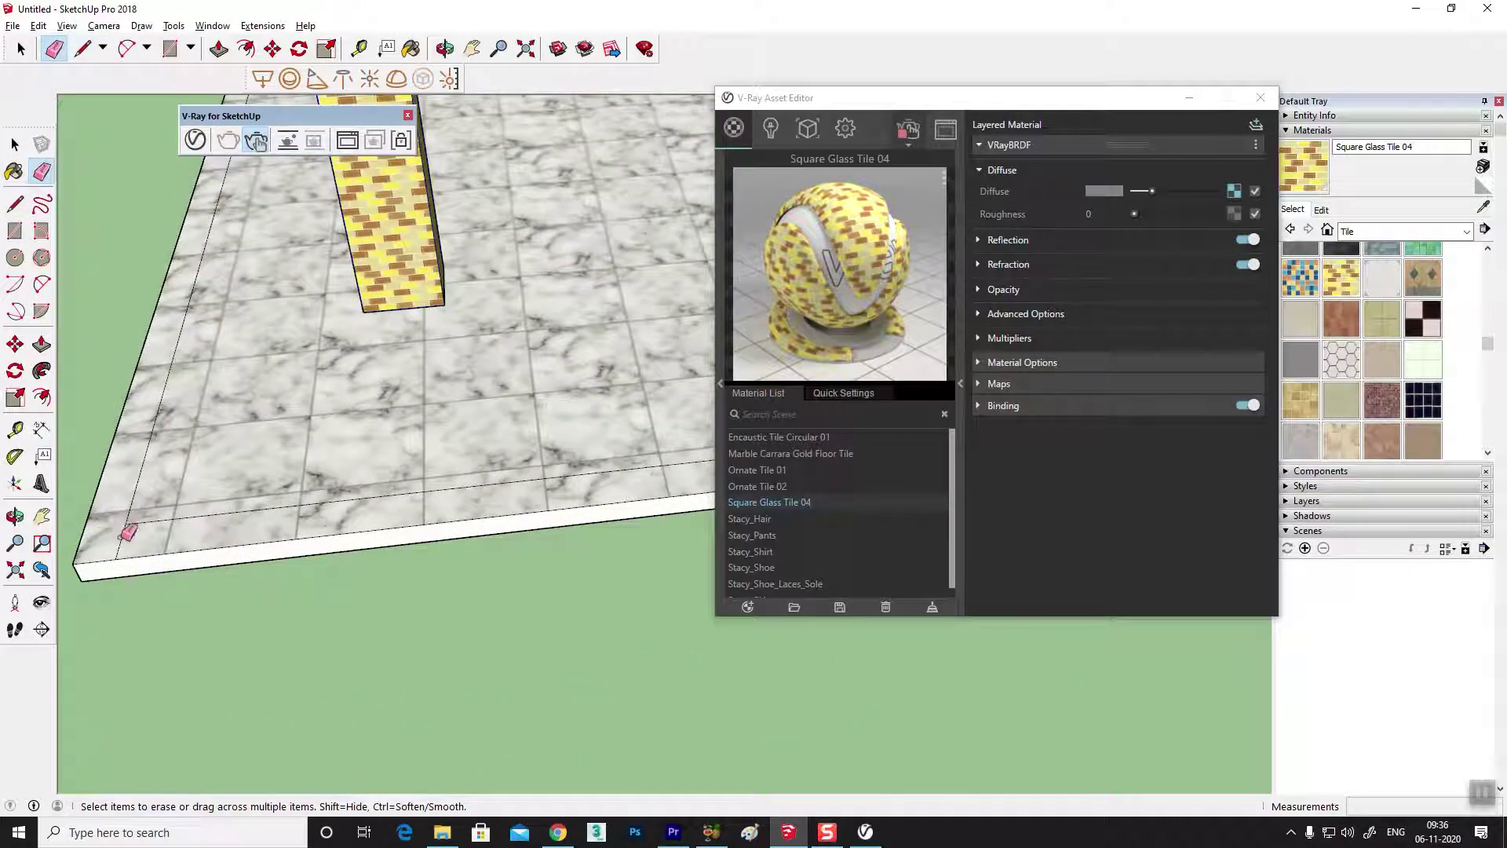
left_click(16, 145)
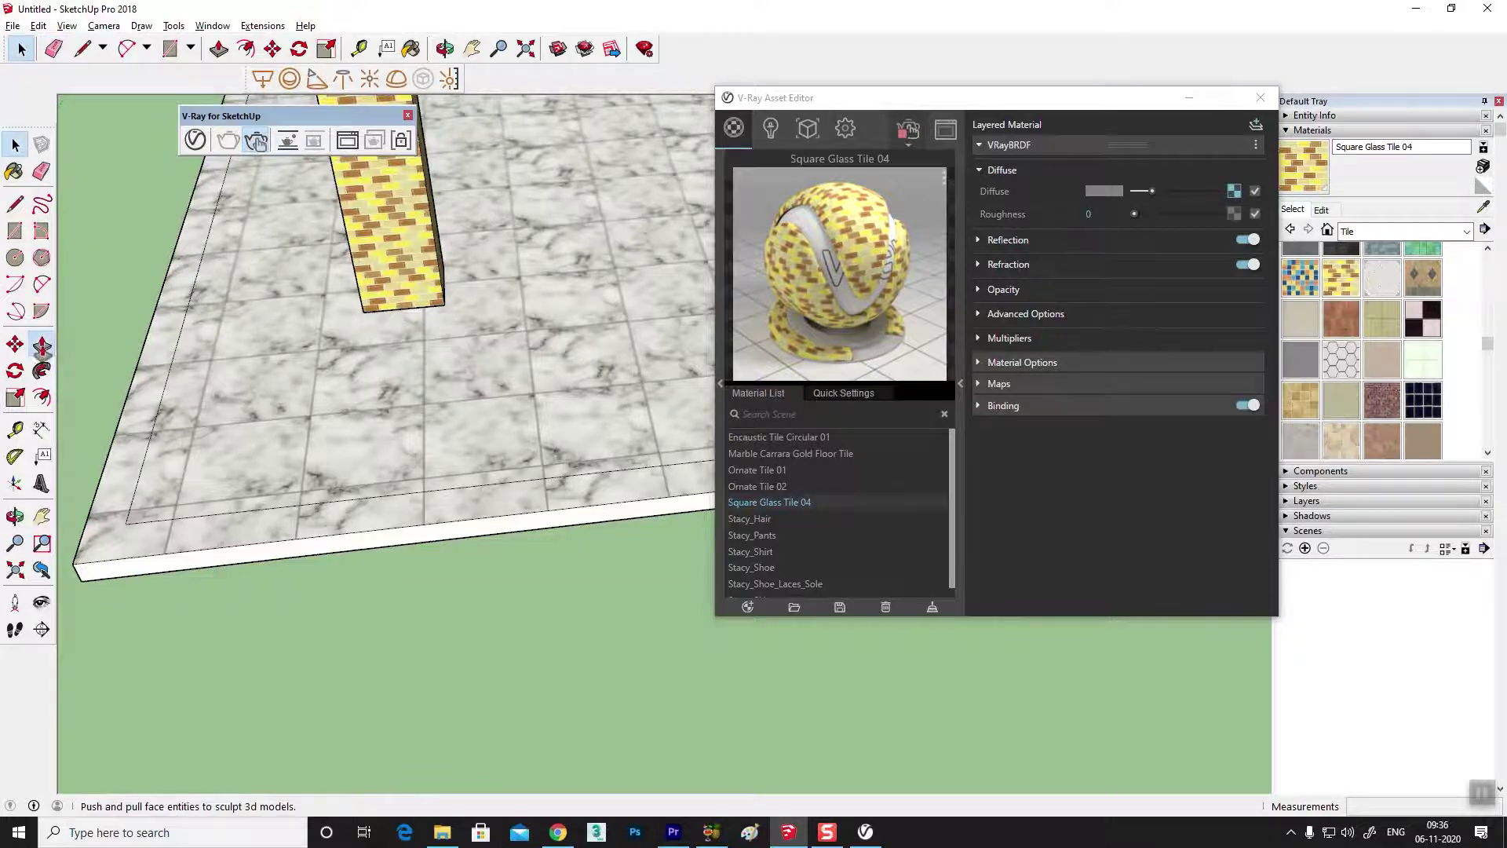
- Push/Pull the back and left border strips up into walls
left_click(42, 346)
scroll(343, 365, "down", 2)
scroll(343, 365, "down", 3)
scroll(343, 365, "down", 2)
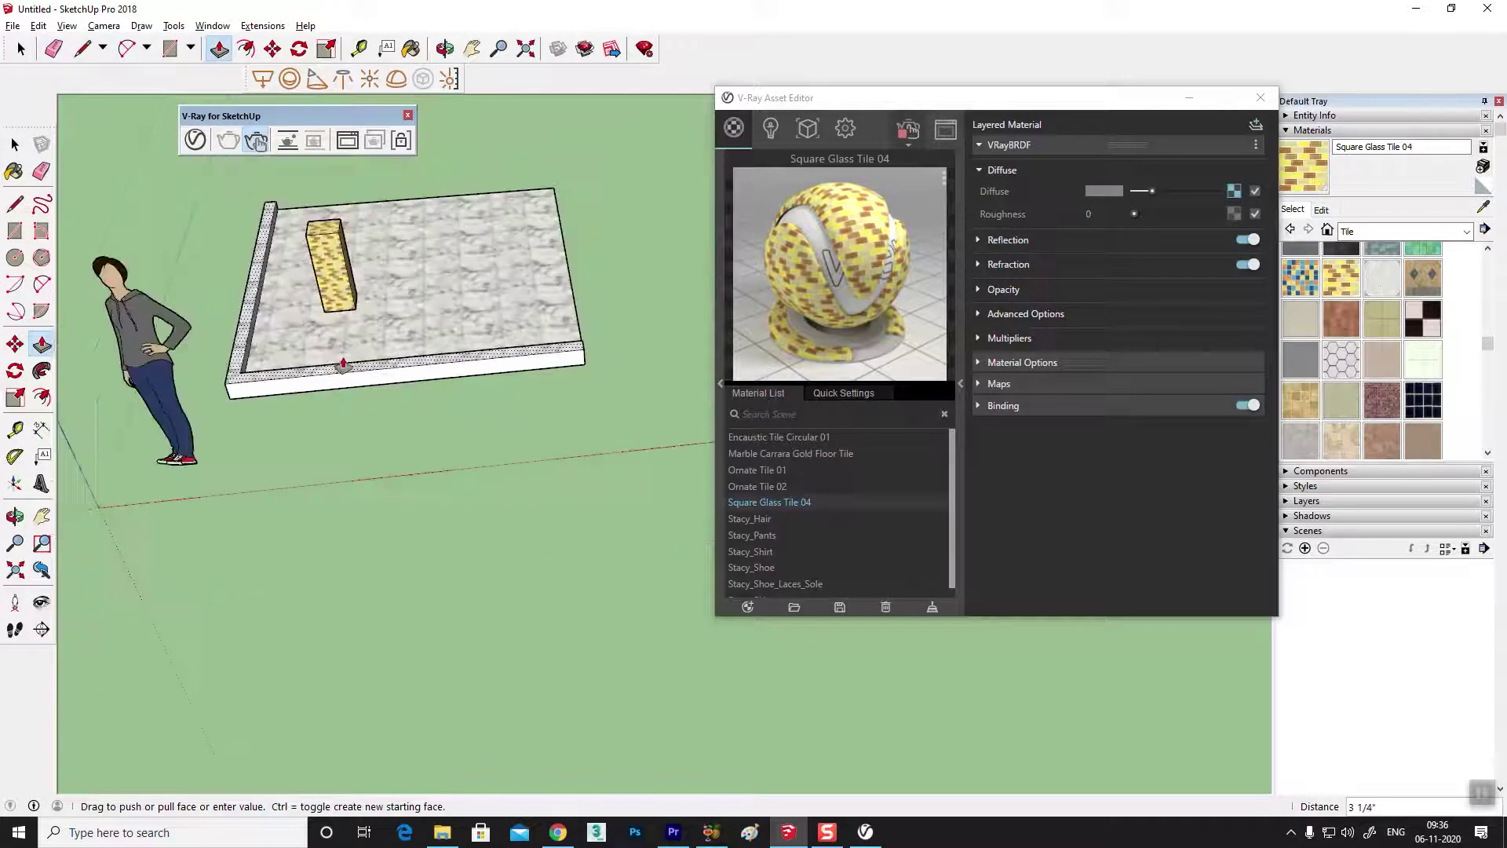
scroll(343, 365, "down", 5)
middle_click_drag(471, 314, 353, 549)
left_click(314, 565)
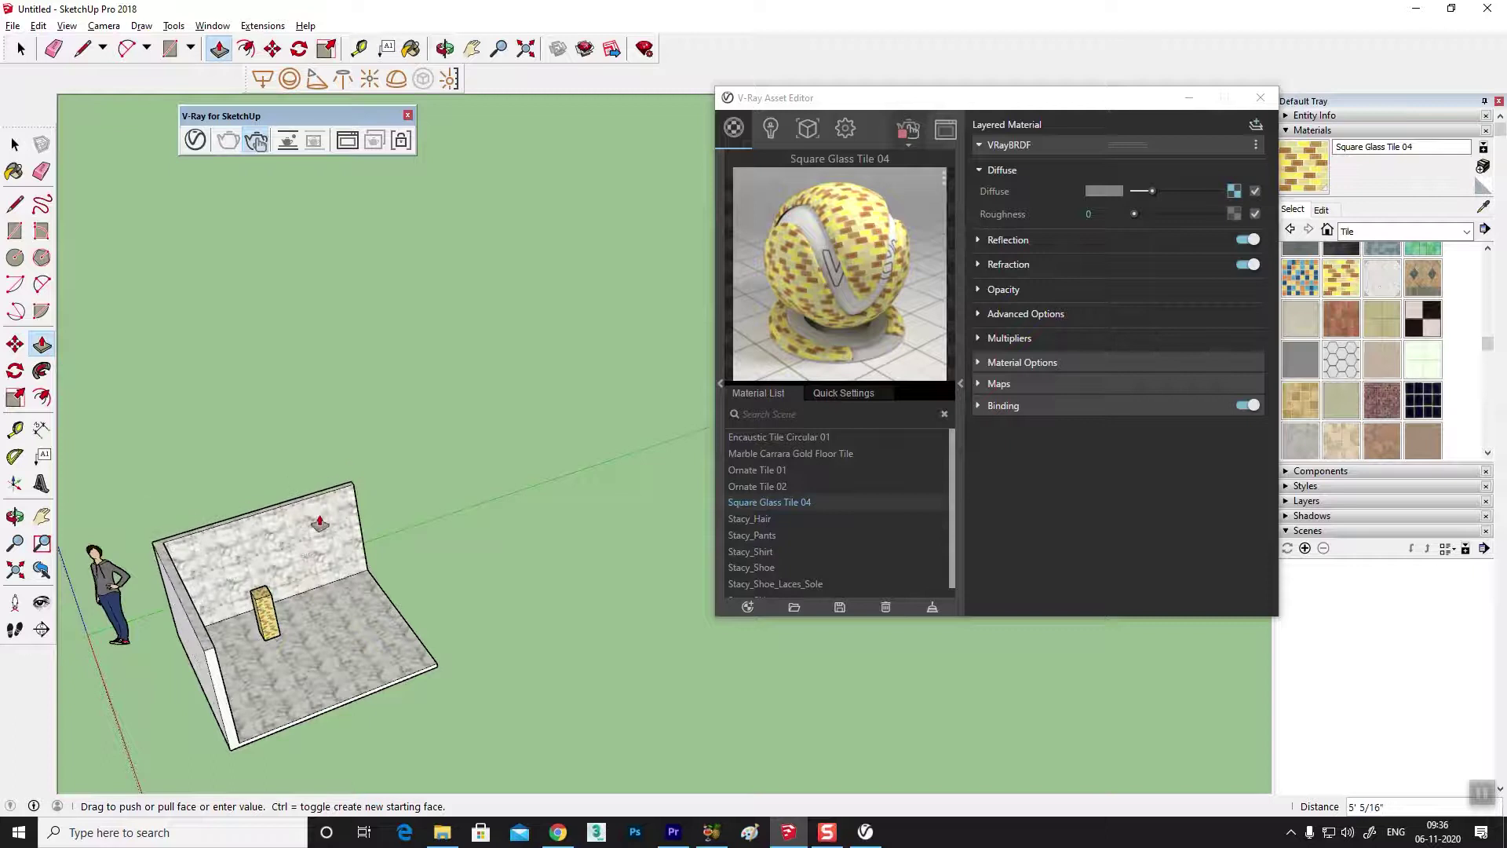
left_click(326, 604)
scroll(393, 573, "up", 3)
scroll(451, 558, "up", 3)
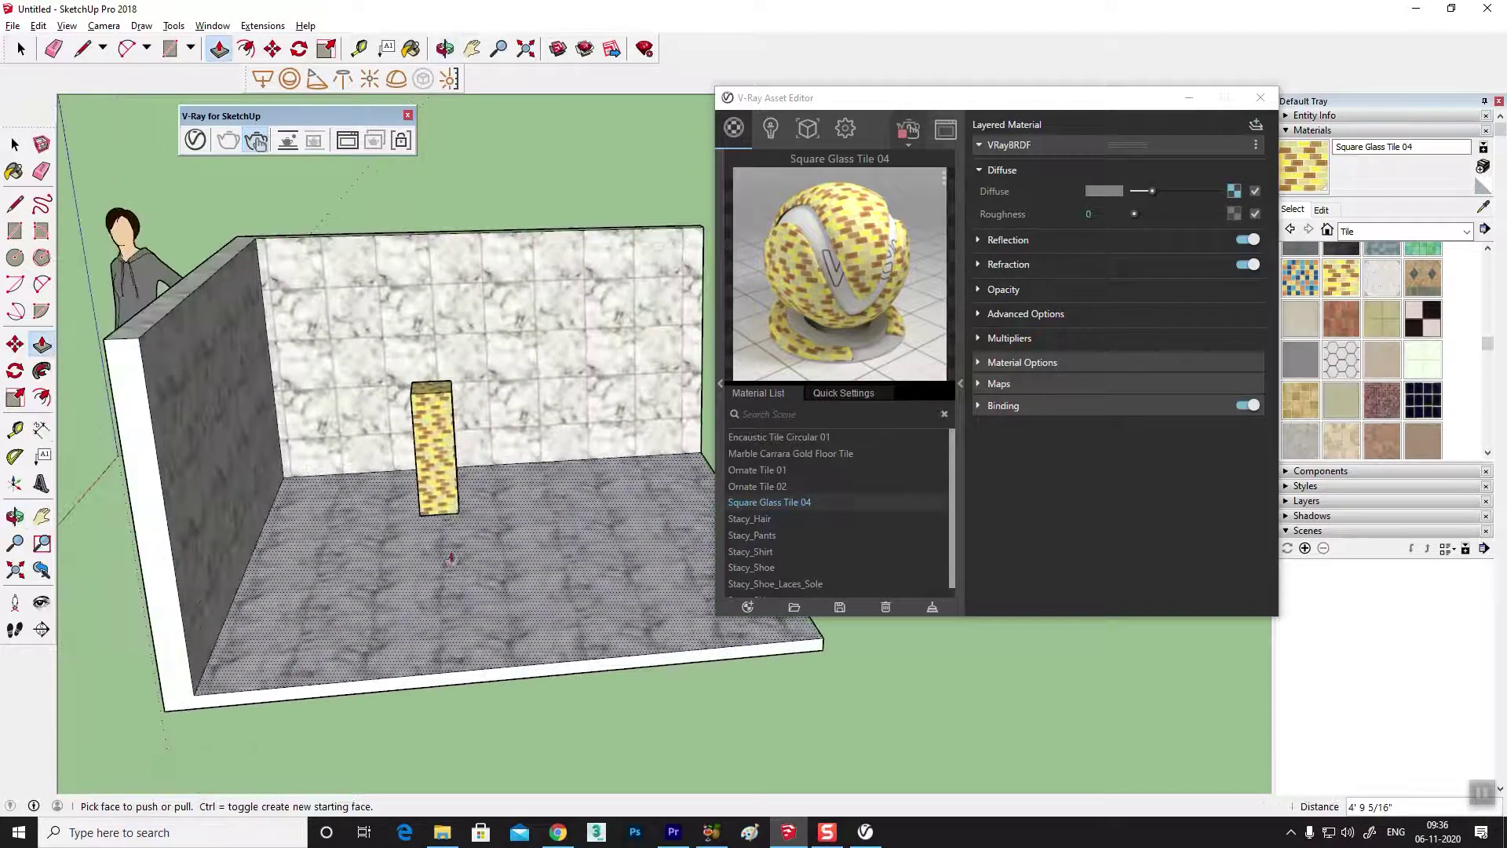
middle_click_drag(450, 558, 408, 518)
- Paint the back and left walls with Cladding Siding White from Brick, Cladding and Siding
left_click(1433, 231)
left_click(1433, 279)
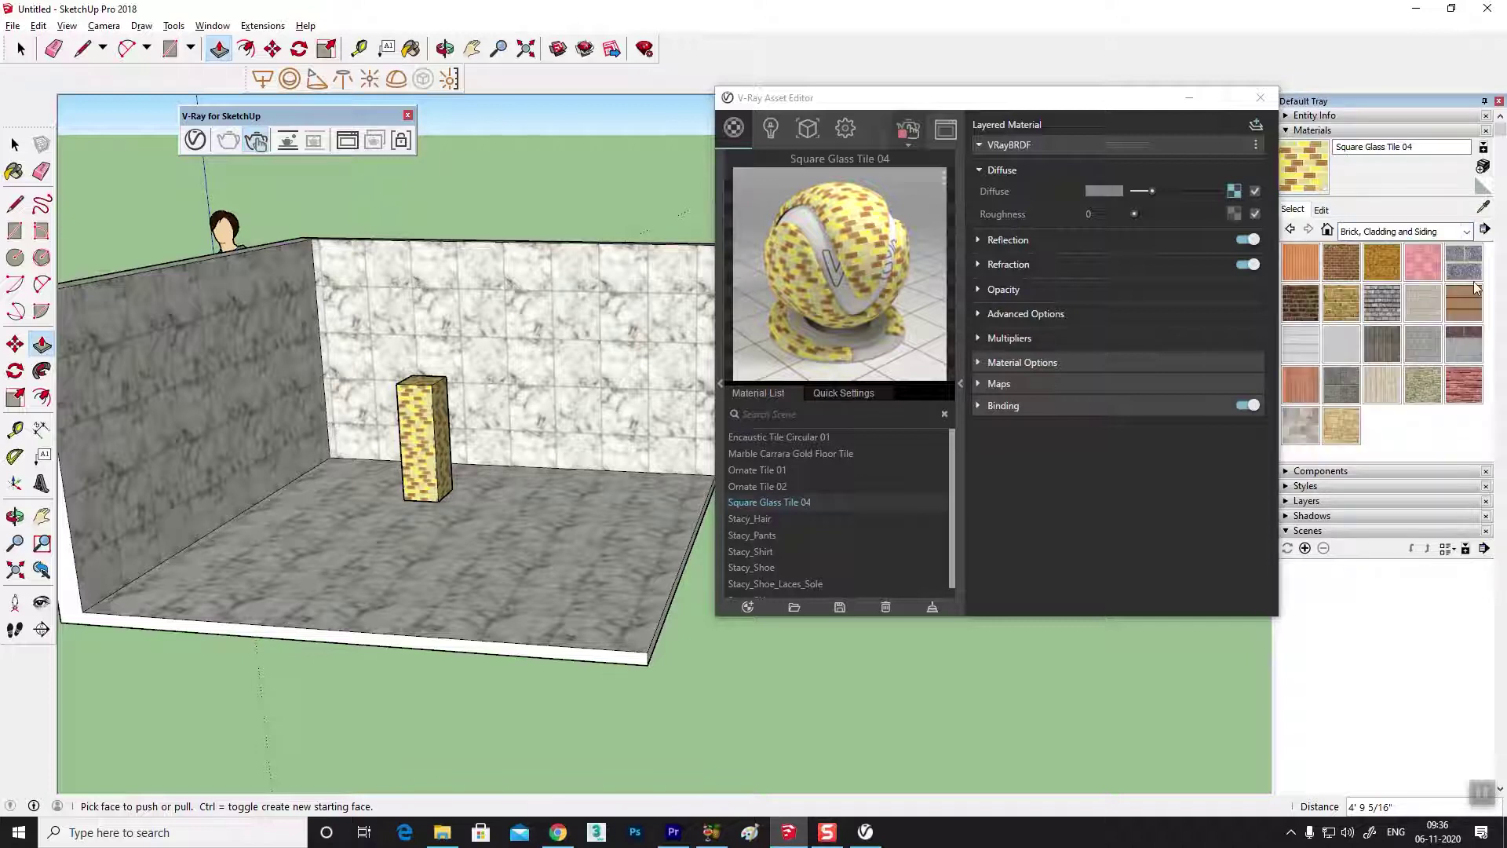
left_click(1303, 346)
left_click(719, 383)
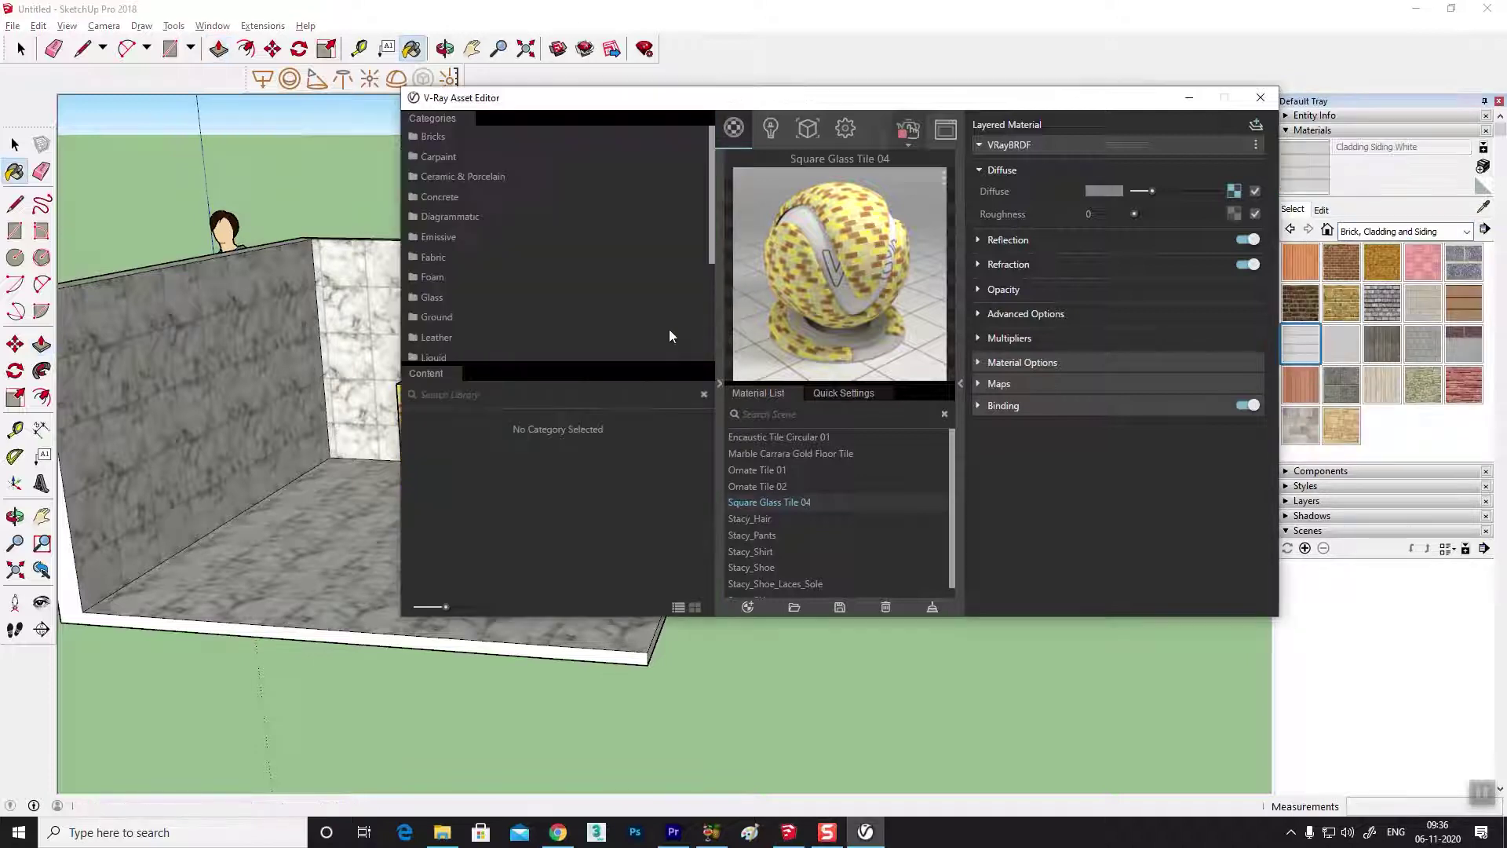
left_click(722, 383)
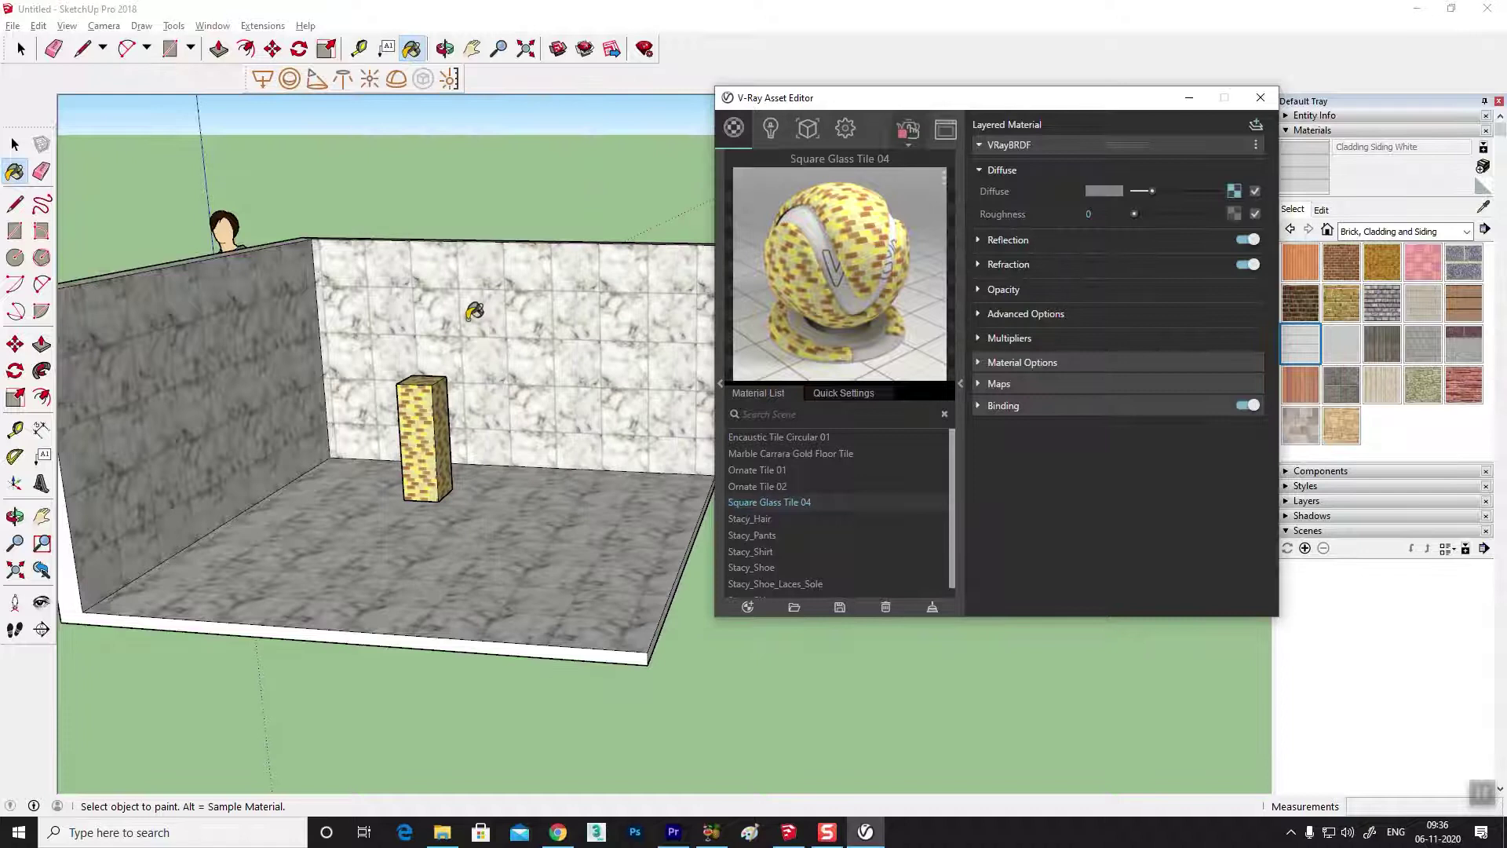
left_click(510, 330)
left_click(235, 393)
middle_click_drag(337, 397, 360, 396)
scroll(481, 511, "up", 2)
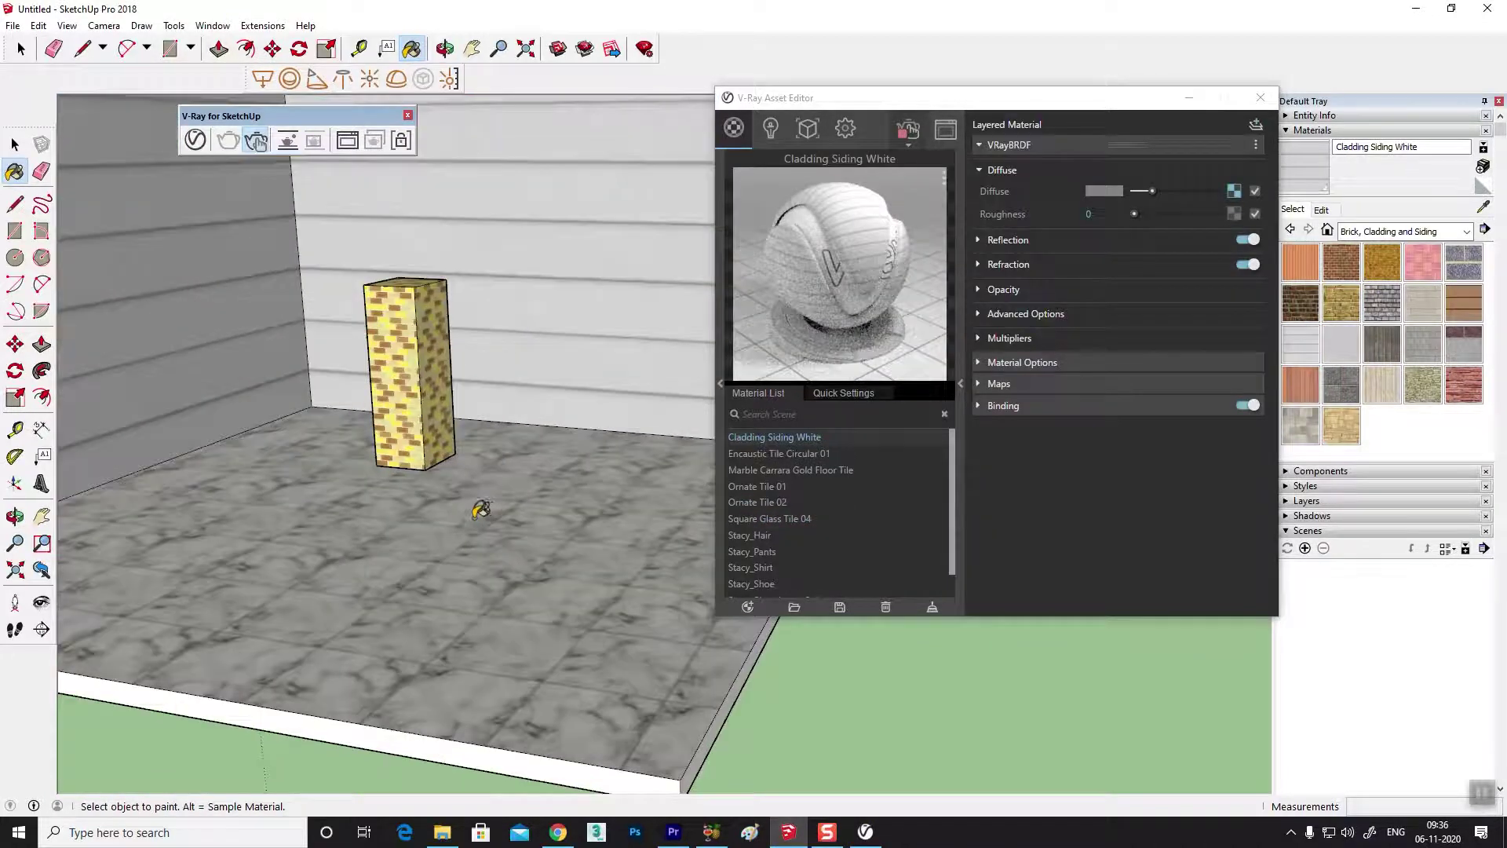
scroll(491, 528, "up", 1)
scroll(397, 605, "up", 2)
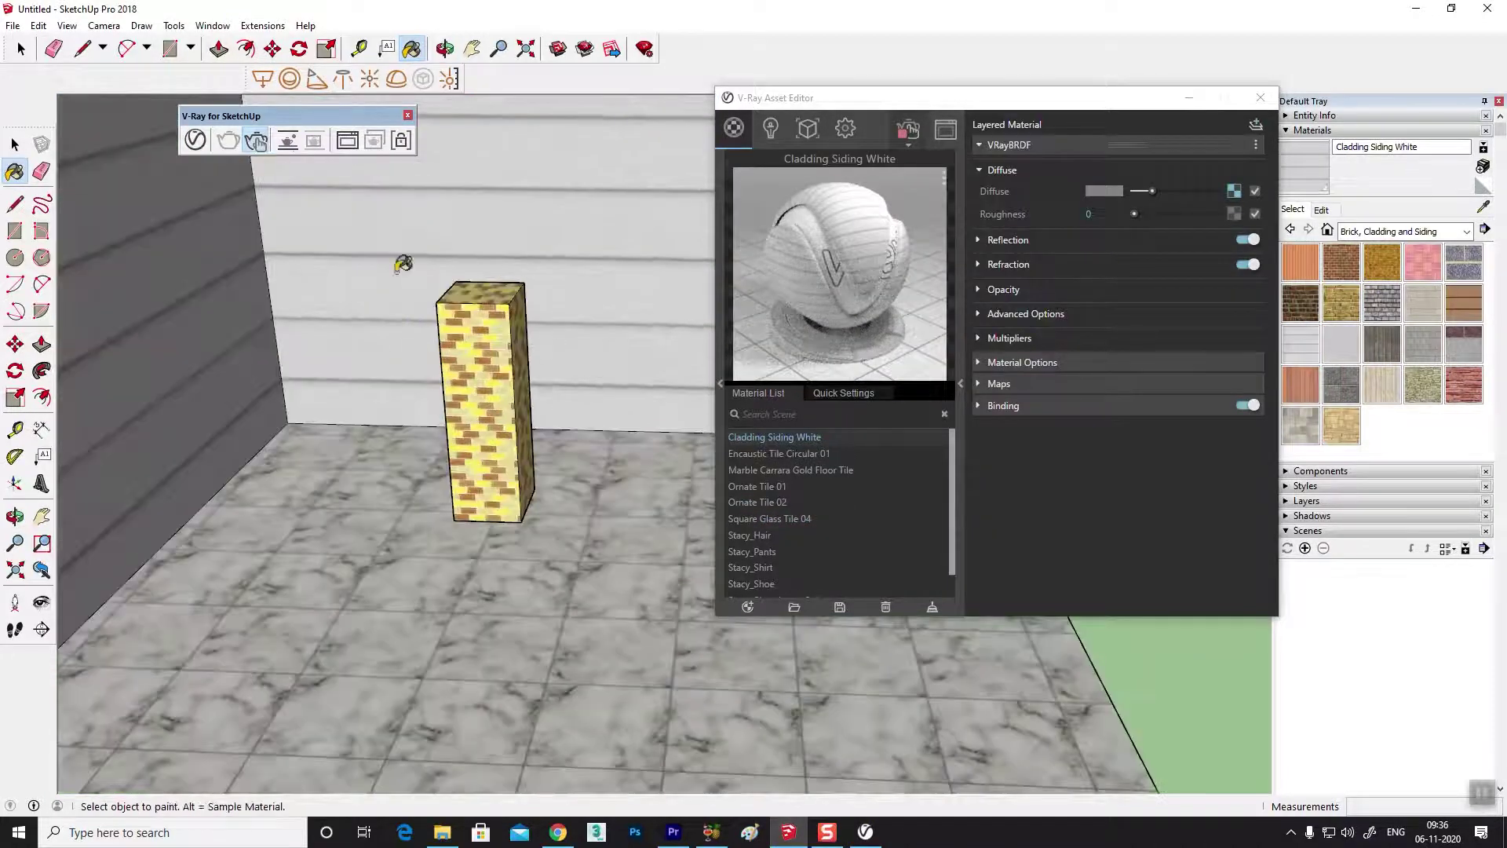
- Run another interactive V-Ray render, then close the render window
left_click(256, 141)
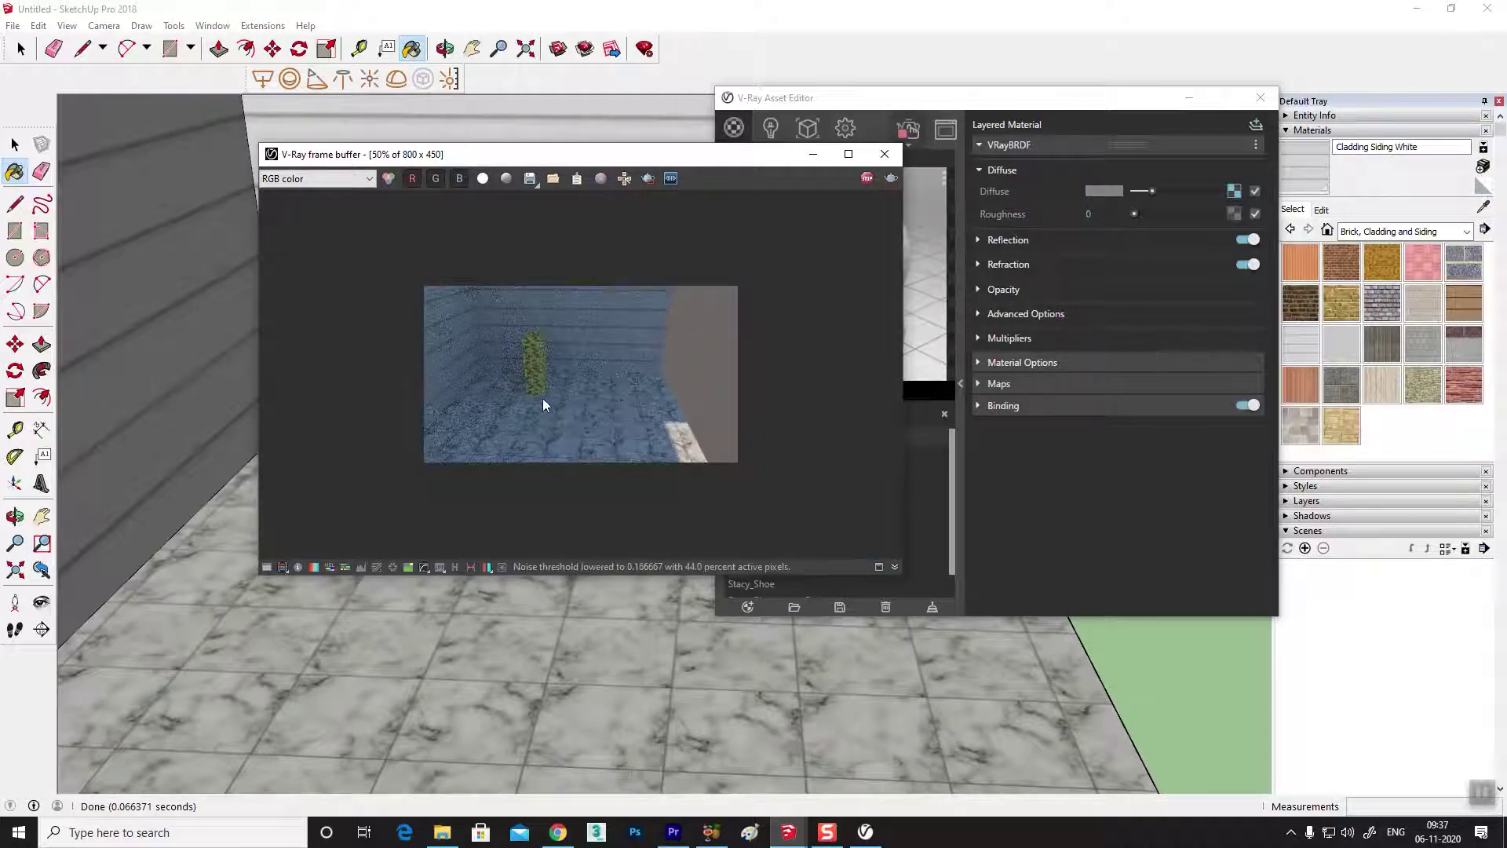
scroll(440, 418, "up", 2)
scroll(442, 417, "up", 1)
scroll(445, 420, "down", 2)
scroll(445, 420, "down", 2)
scroll(562, 401, "up", 2)
scroll(561, 401, "down", 2)
scroll(491, 406, "up", 2)
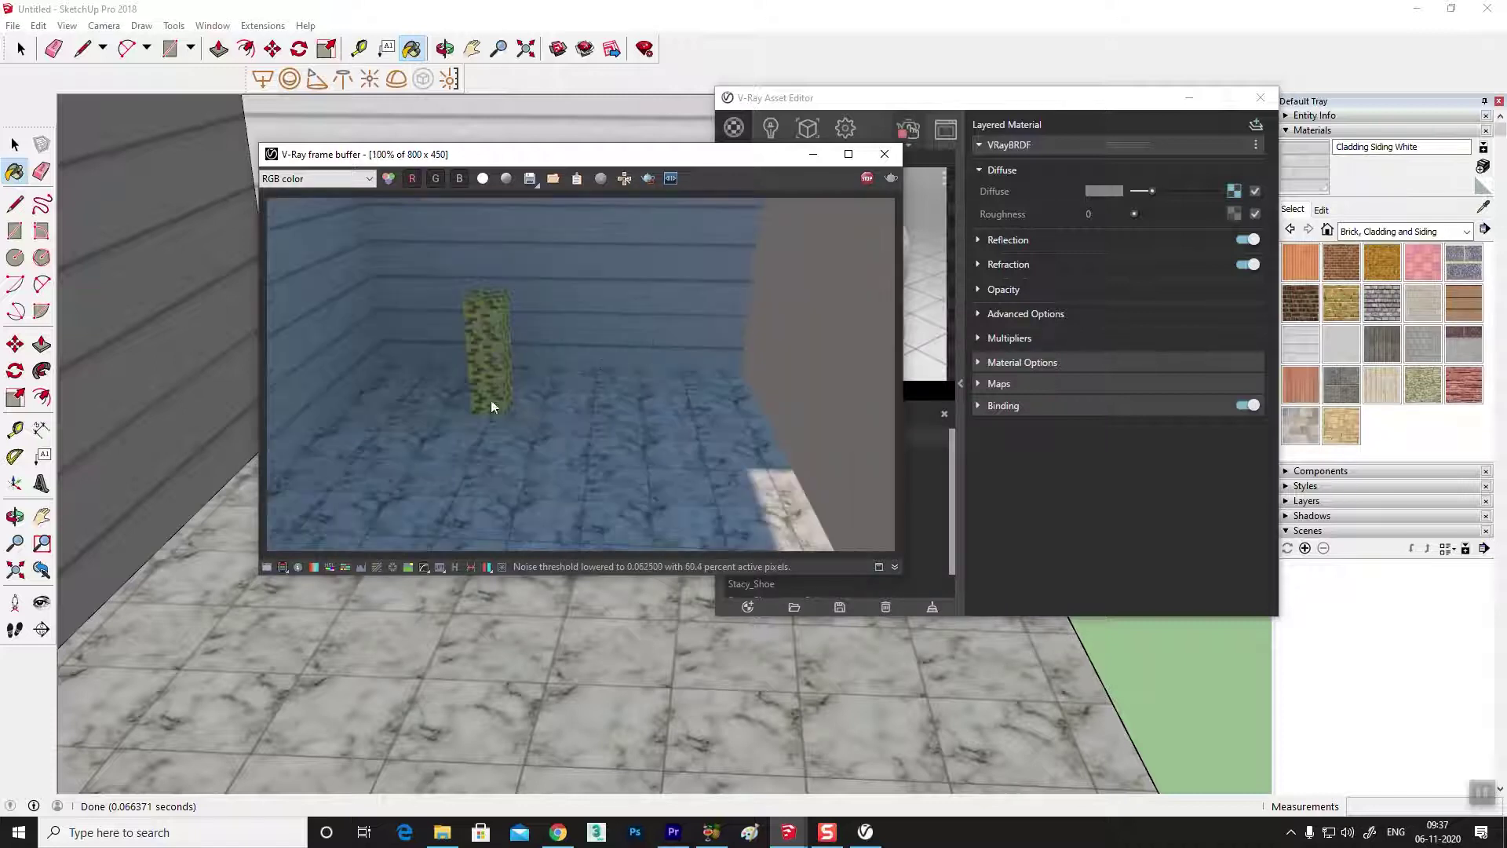
left_click(886, 159)
- Select the floor and sample its Marble Carrara Gold Floor Tile into the V-Ray editor
mouse_move(555, 542)
middle_mouse_down()
mouse_move(549, 639)
mouse_move(598, 634)
mouse_move(471, 596)
mouse_move(521, 587)
middle_mouse_up()
key("space")
left_click(436, 587)
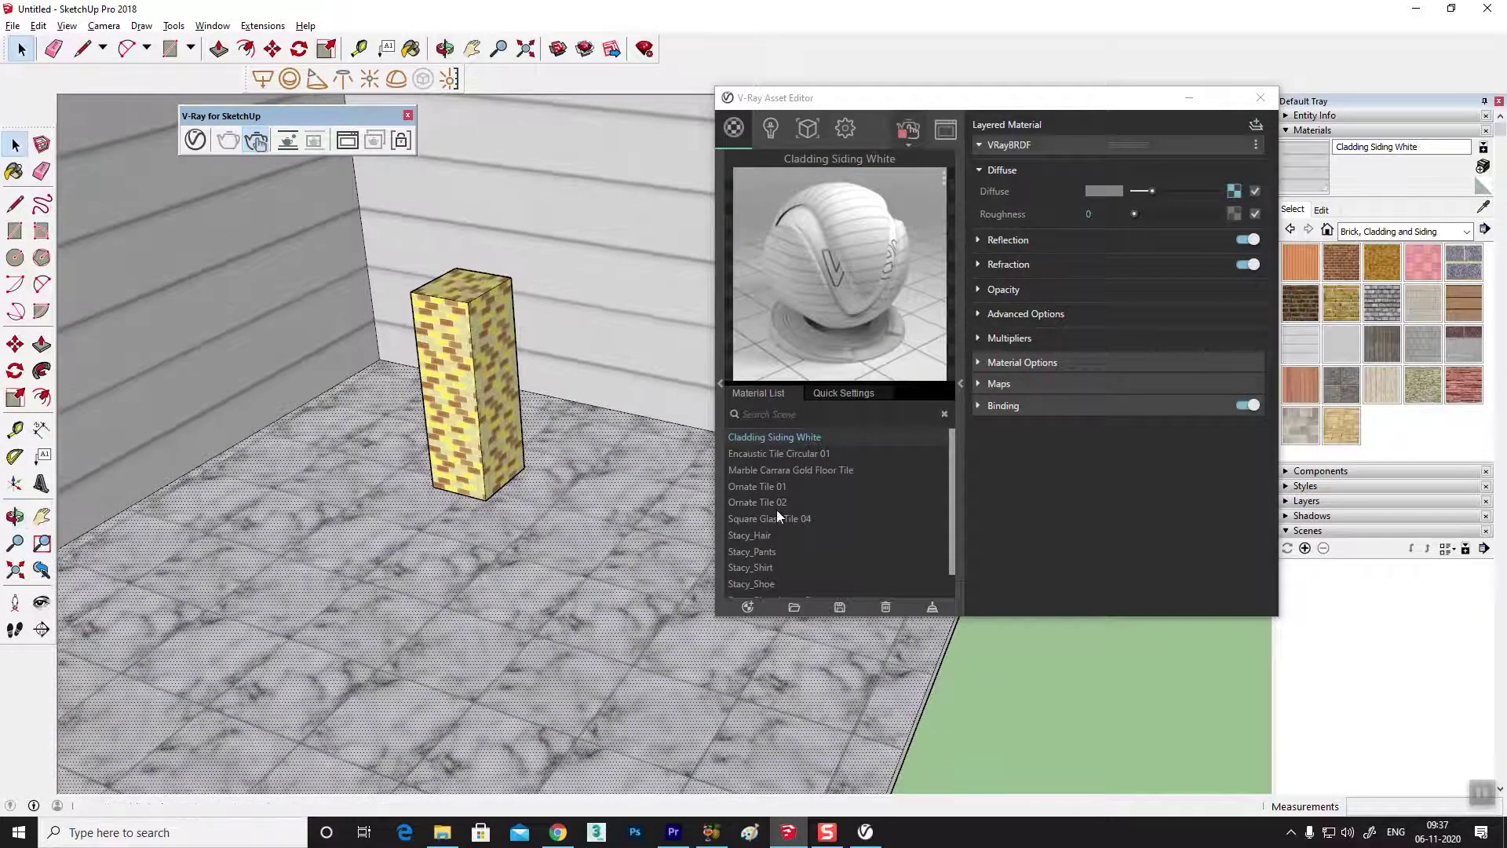
left_click(1483, 208)
- Load the Marble Carrara Gold Floor Tile material and raise its reflection colour from black to near white
left_click(404, 628)
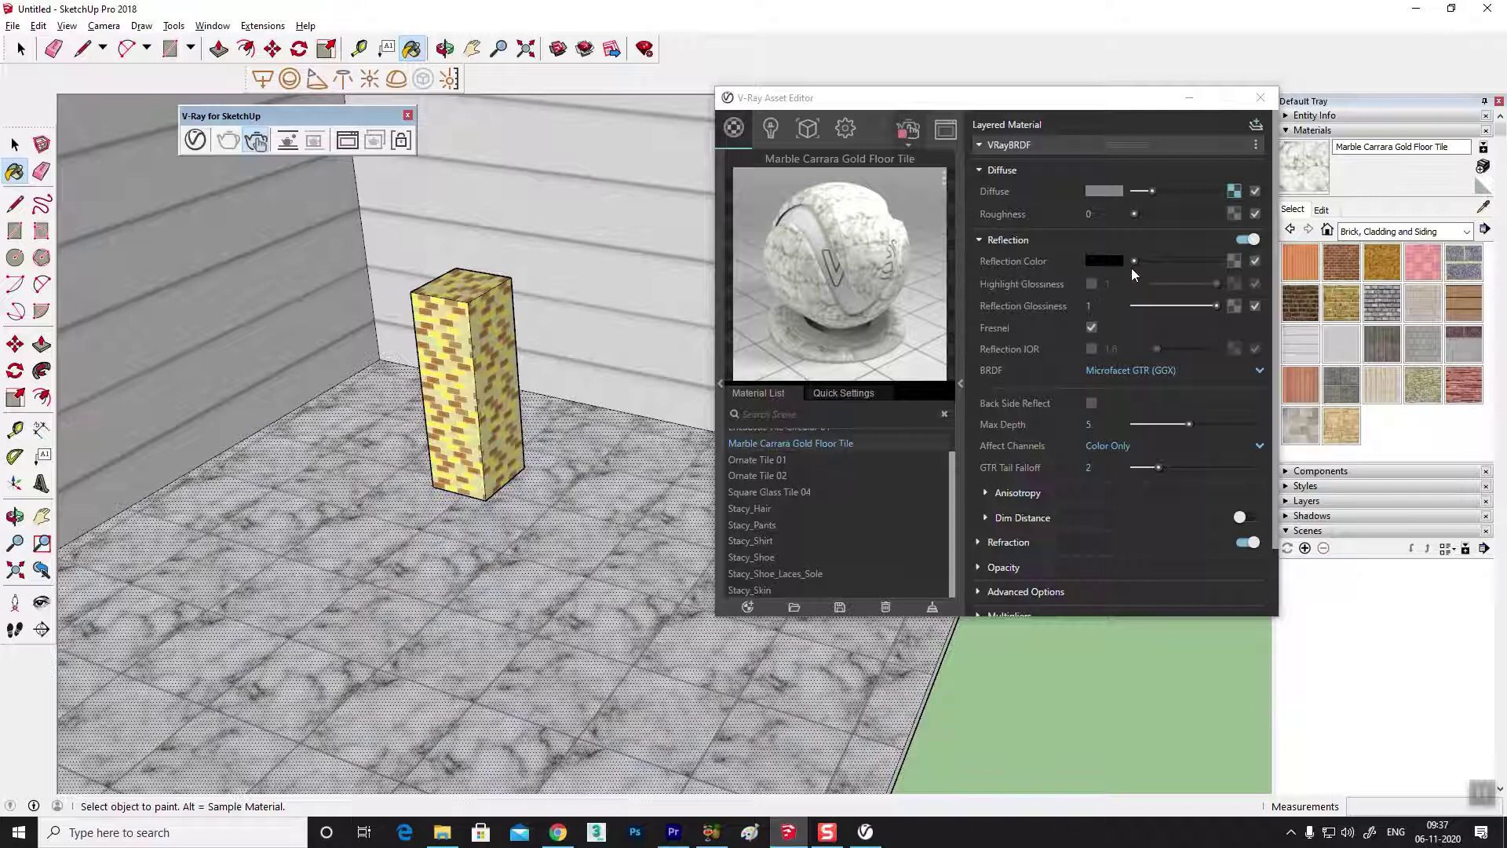
left_click_drag(1137, 260, 1184, 260)
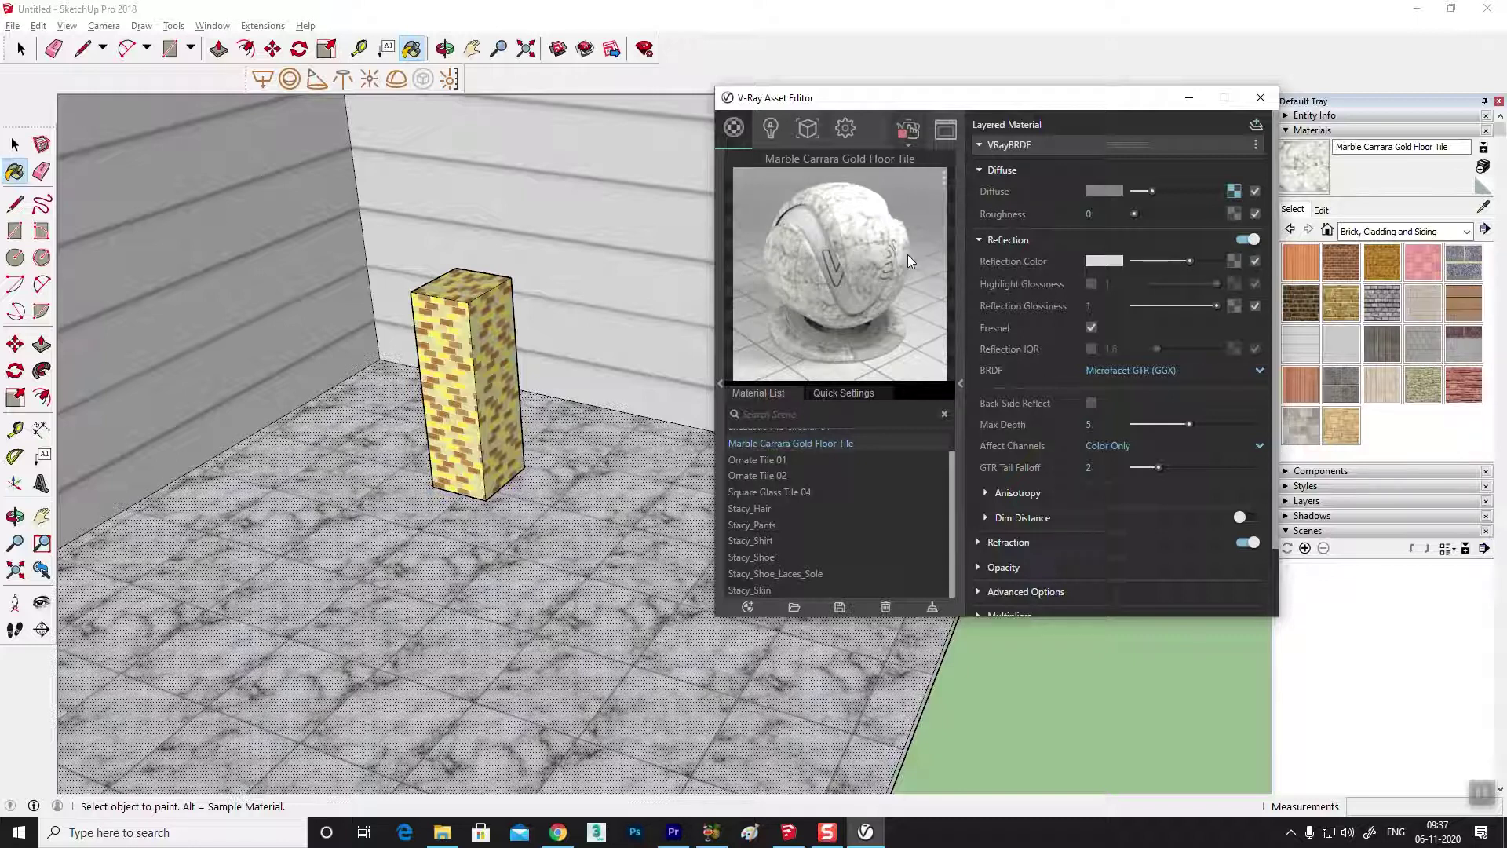
left_click_drag(1189, 262, 1196, 262)
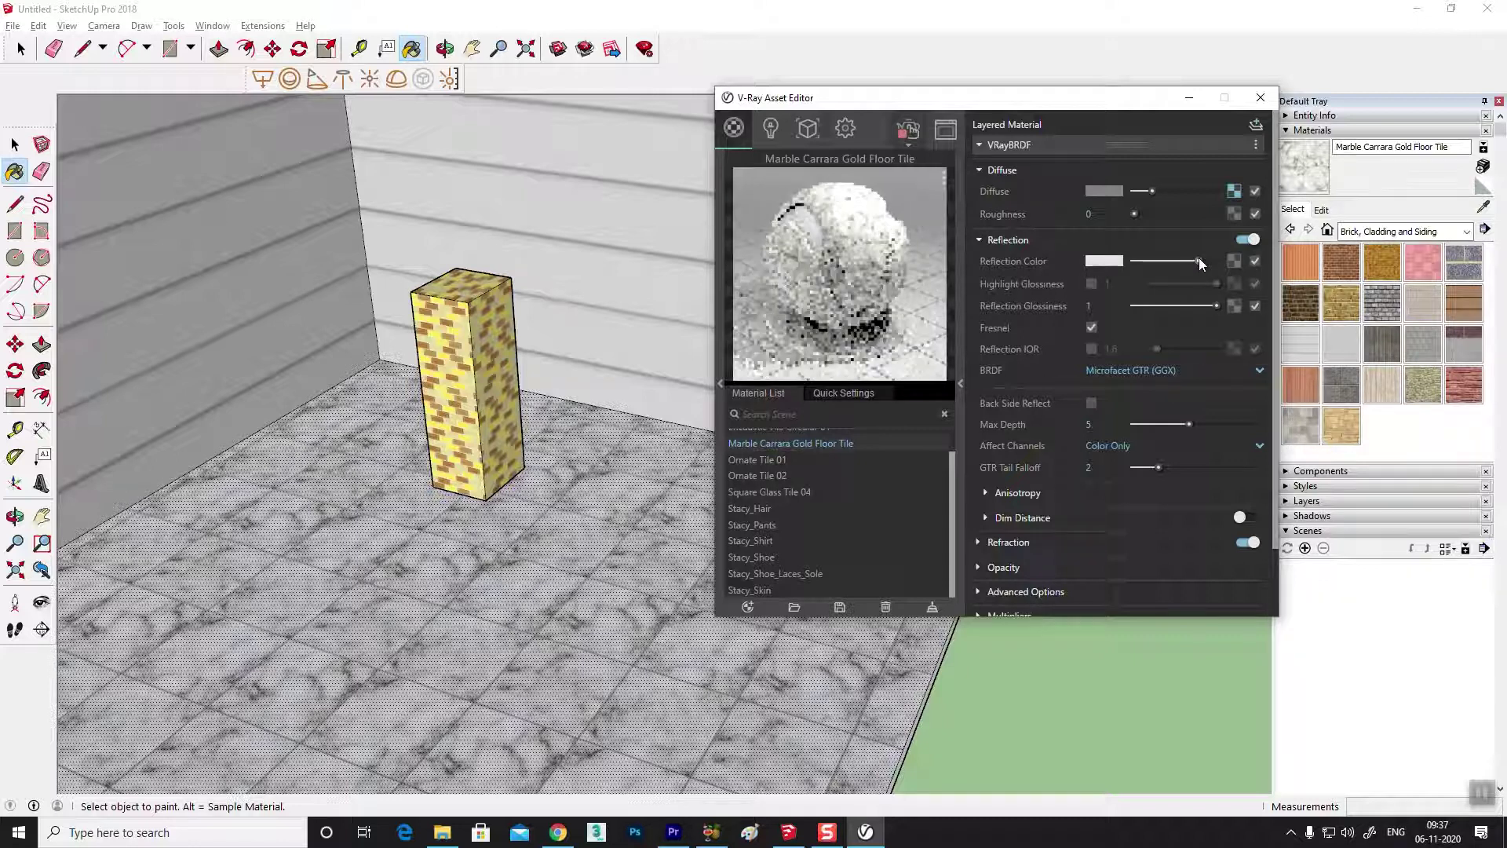
mouse_move(495, 554)
middle_mouse_down()
mouse_move(508, 563)
mouse_move(475, 544)
mouse_move(448, 555)
middle_mouse_up()
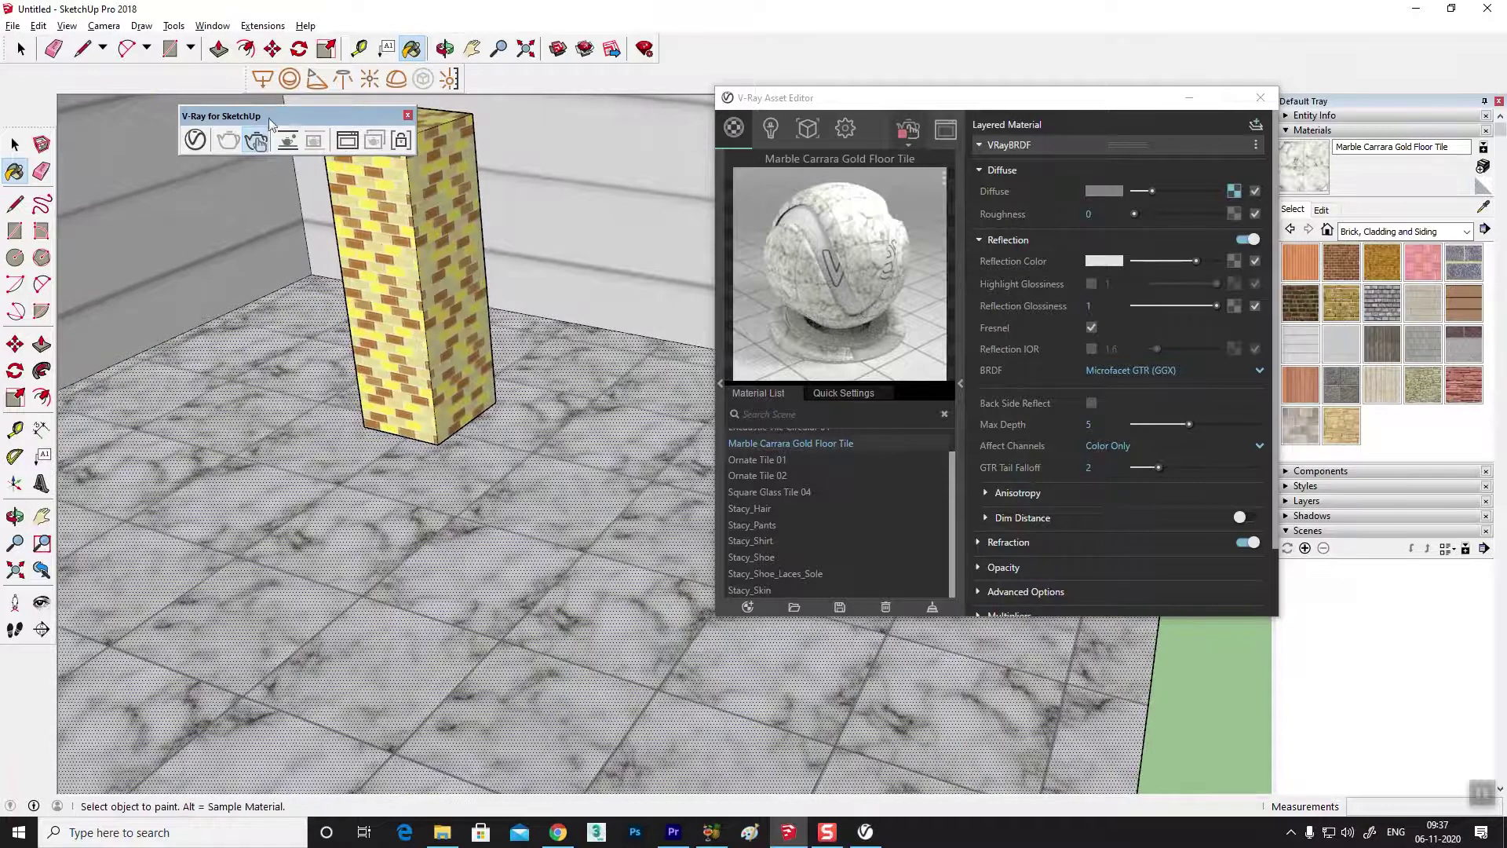
left_click(258, 141)
left_click(259, 143)
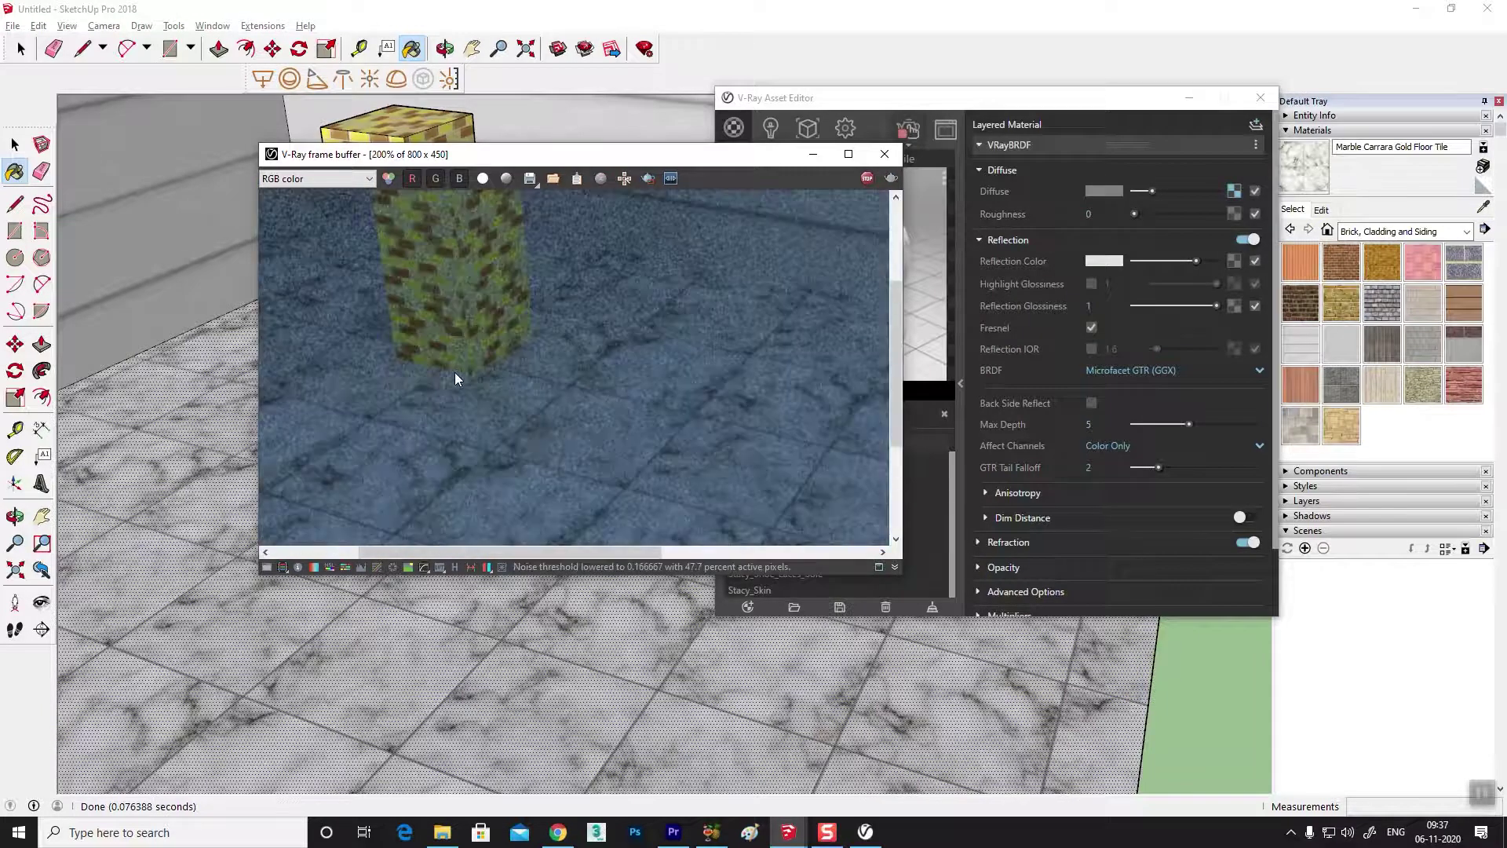
scroll(455, 372, "up", 1)
scroll(457, 385, "up", 1)
scroll(478, 408, "down", 1)
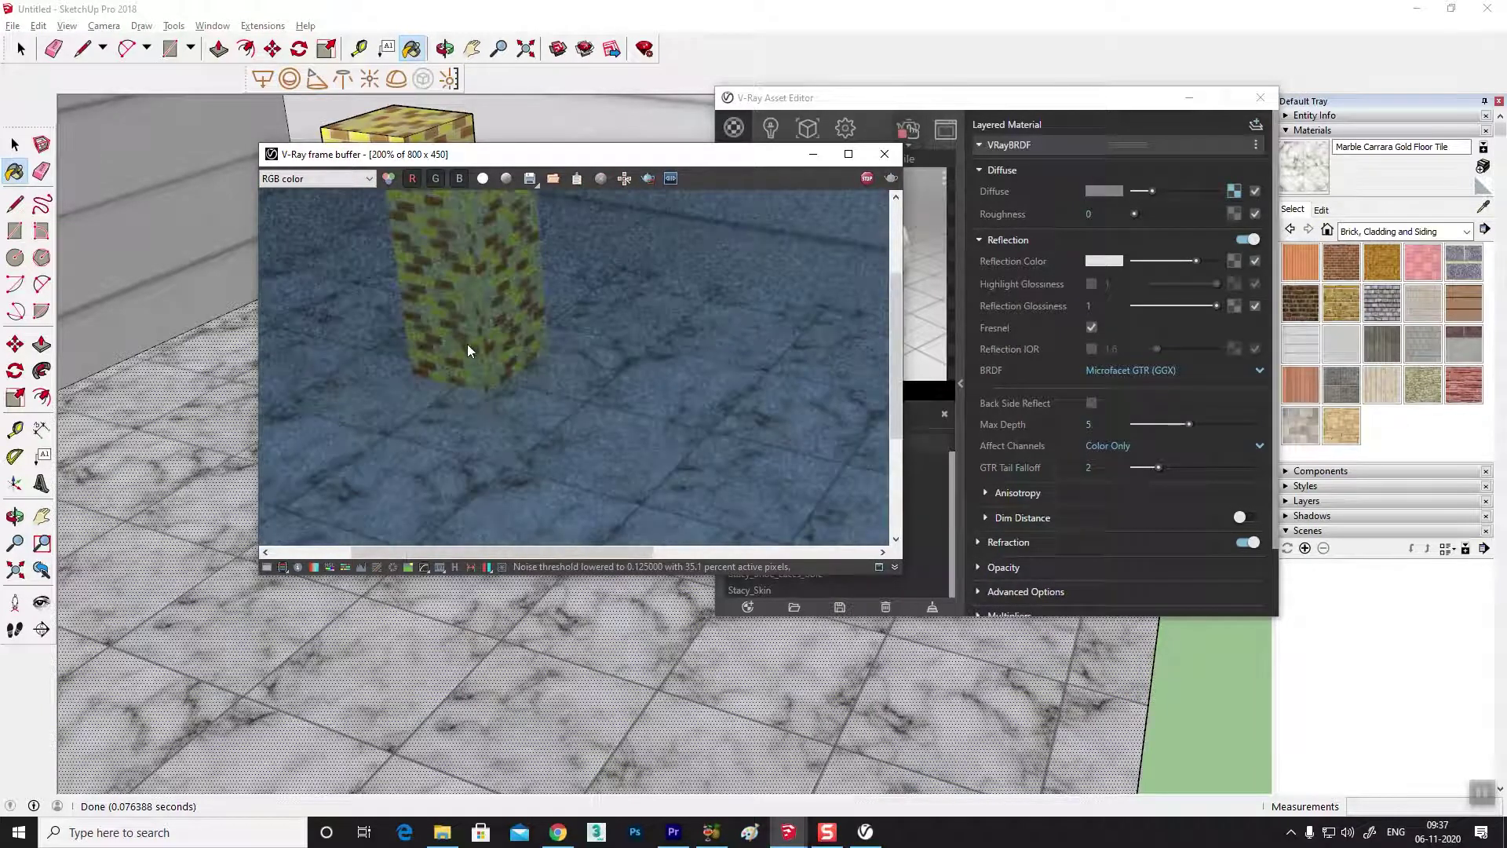
scroll(482, 385, "down", 1)
scroll(469, 378, "down", 1)
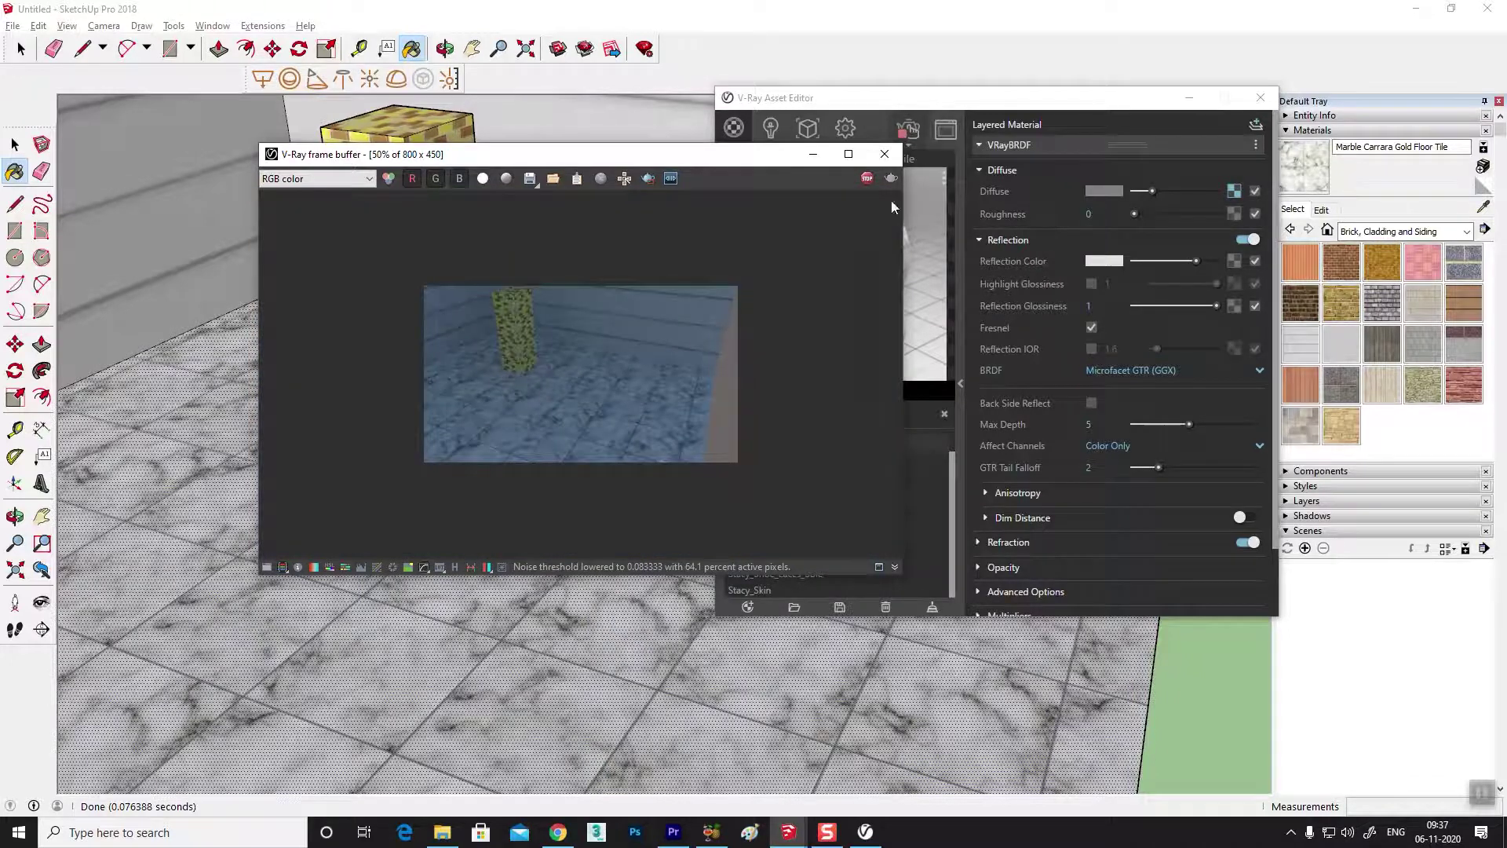
left_click(884, 154)
mouse_move(330, 368)
middle_mouse_down()
mouse_move(267, 402)
mouse_move(409, 604)
mouse_move(270, 362)
middle_mouse_up()
- Draw a window-sized rectangle on the room's wall
key("r")
left_click(264, 366)
left_click(459, 512)
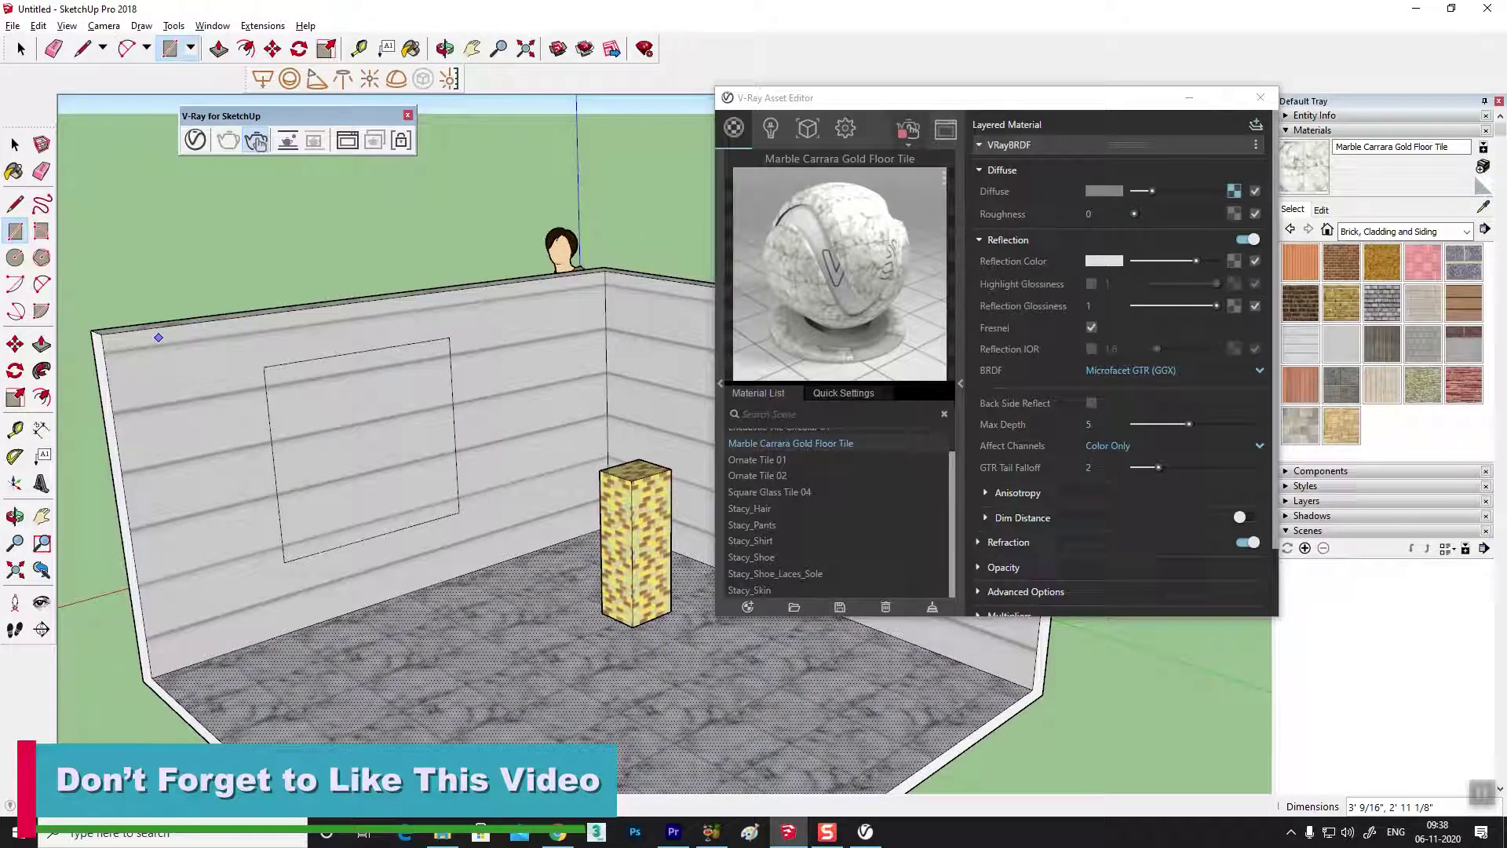
- Push the rectangle about 4 11/16" through the wall to cut the window opening
left_click(42, 344)
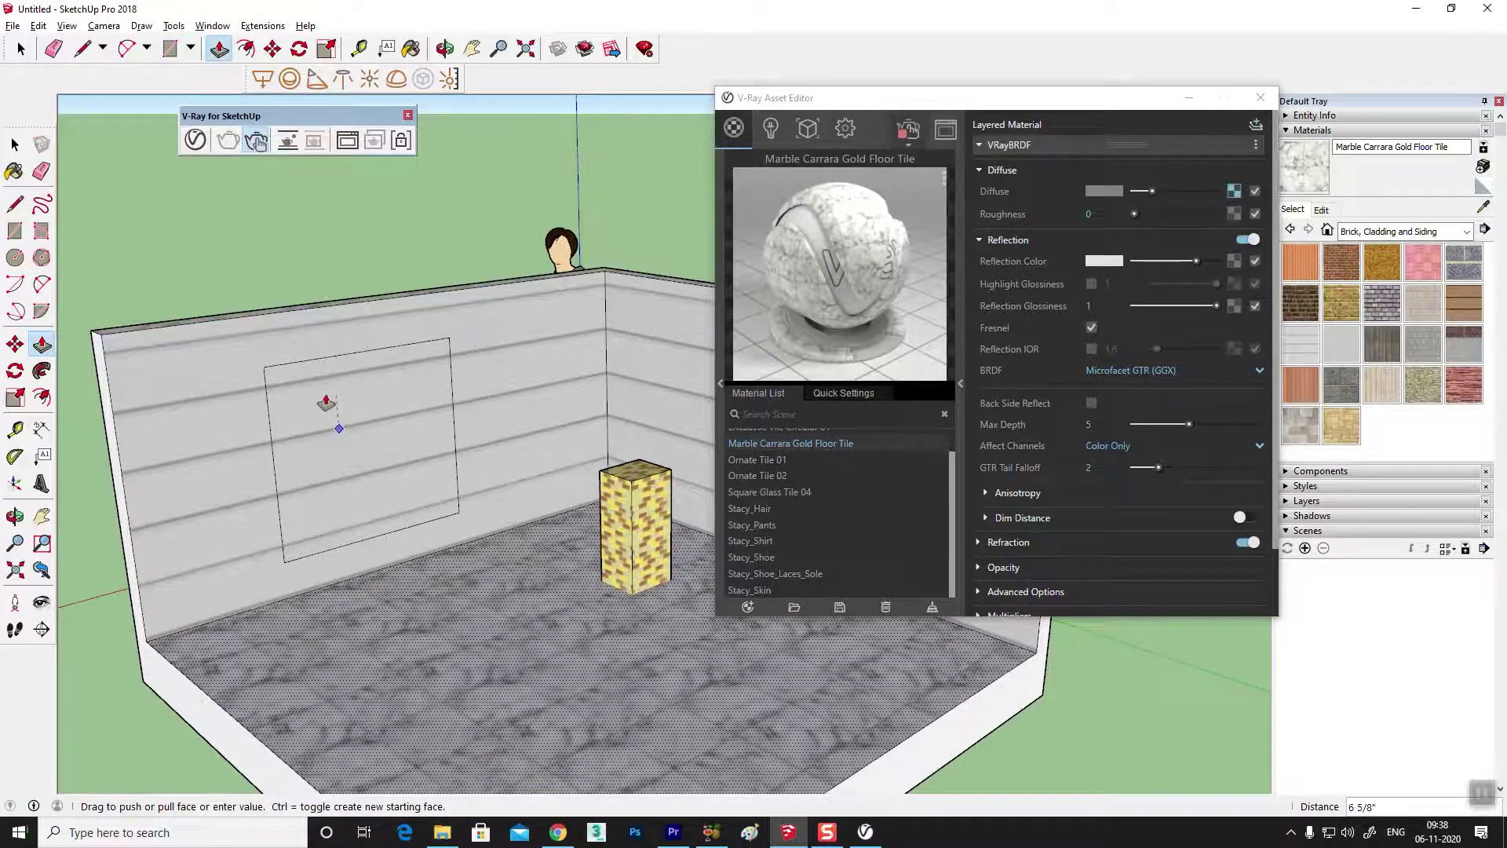
left_click(333, 438)
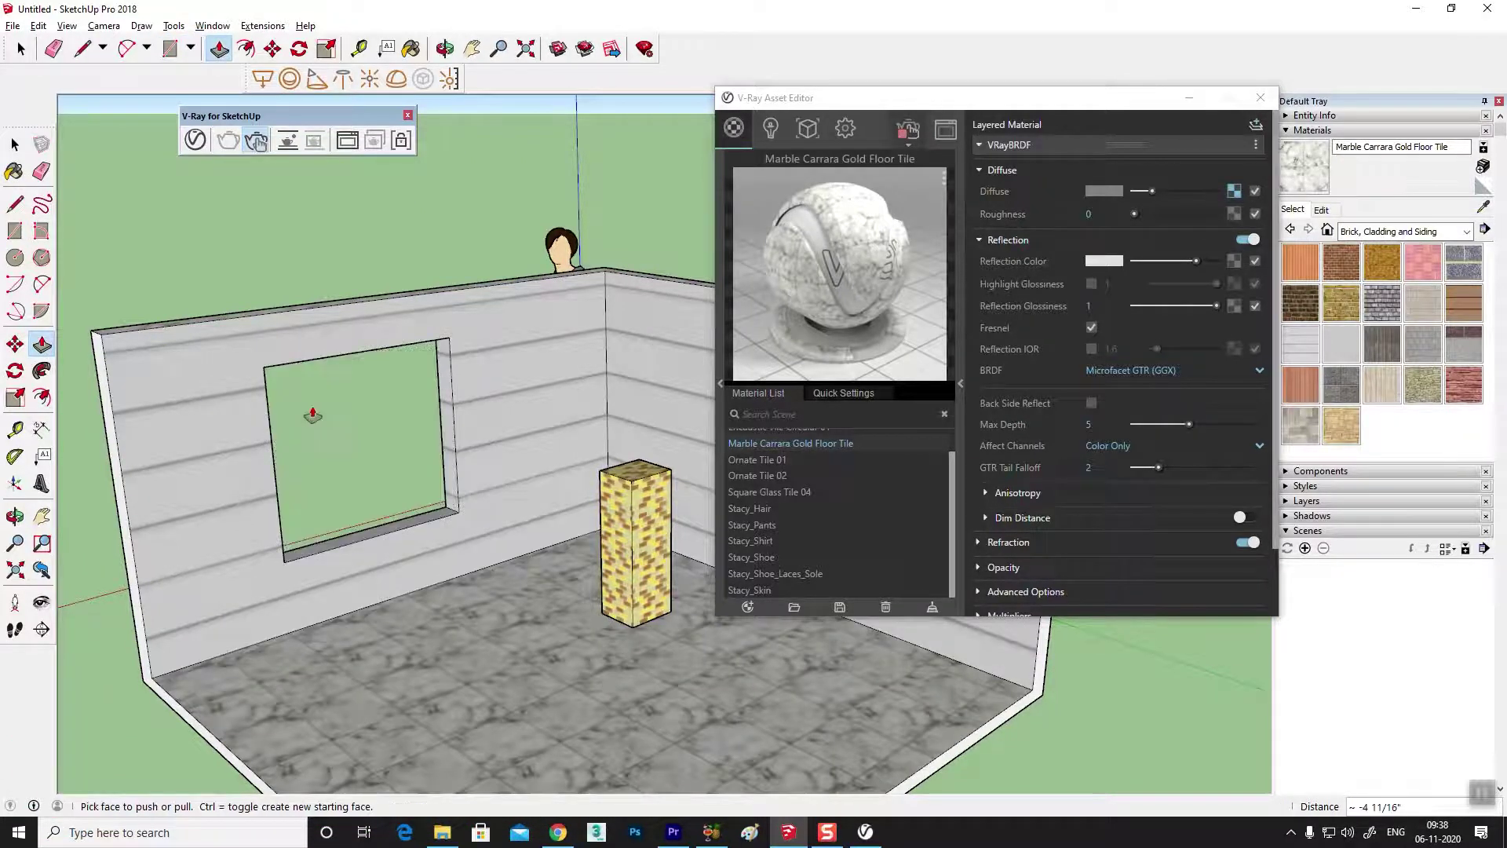
middle_click_drag(313, 416, 468, 477)
scroll(501, 541, "up", 3)
middle_click_drag(501, 542, 409, 541)
scroll(440, 533, "up", 2)
scroll(429, 544, "up", 2)
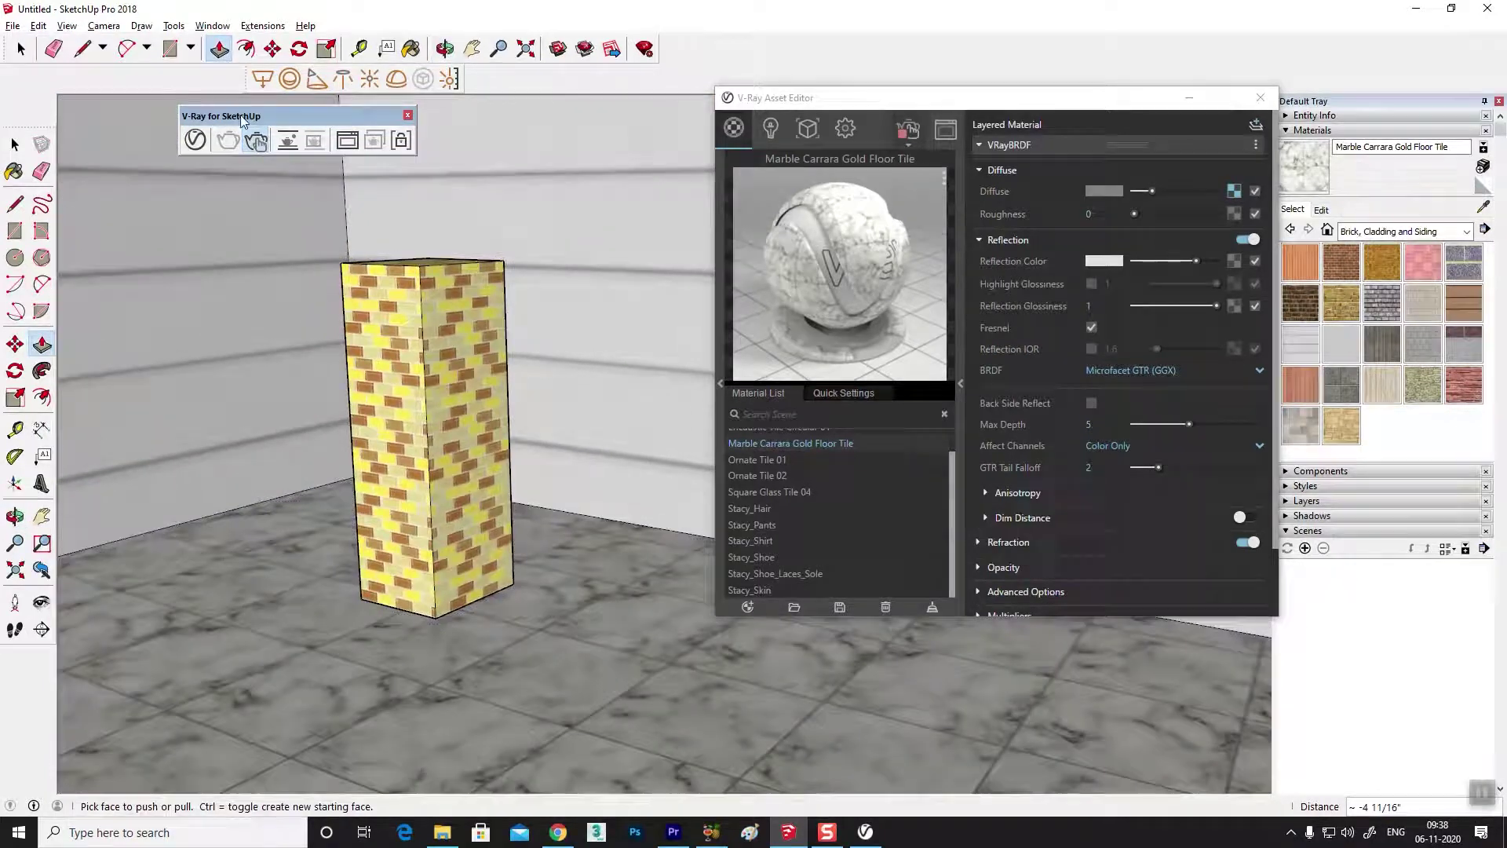
left_click(257, 142)
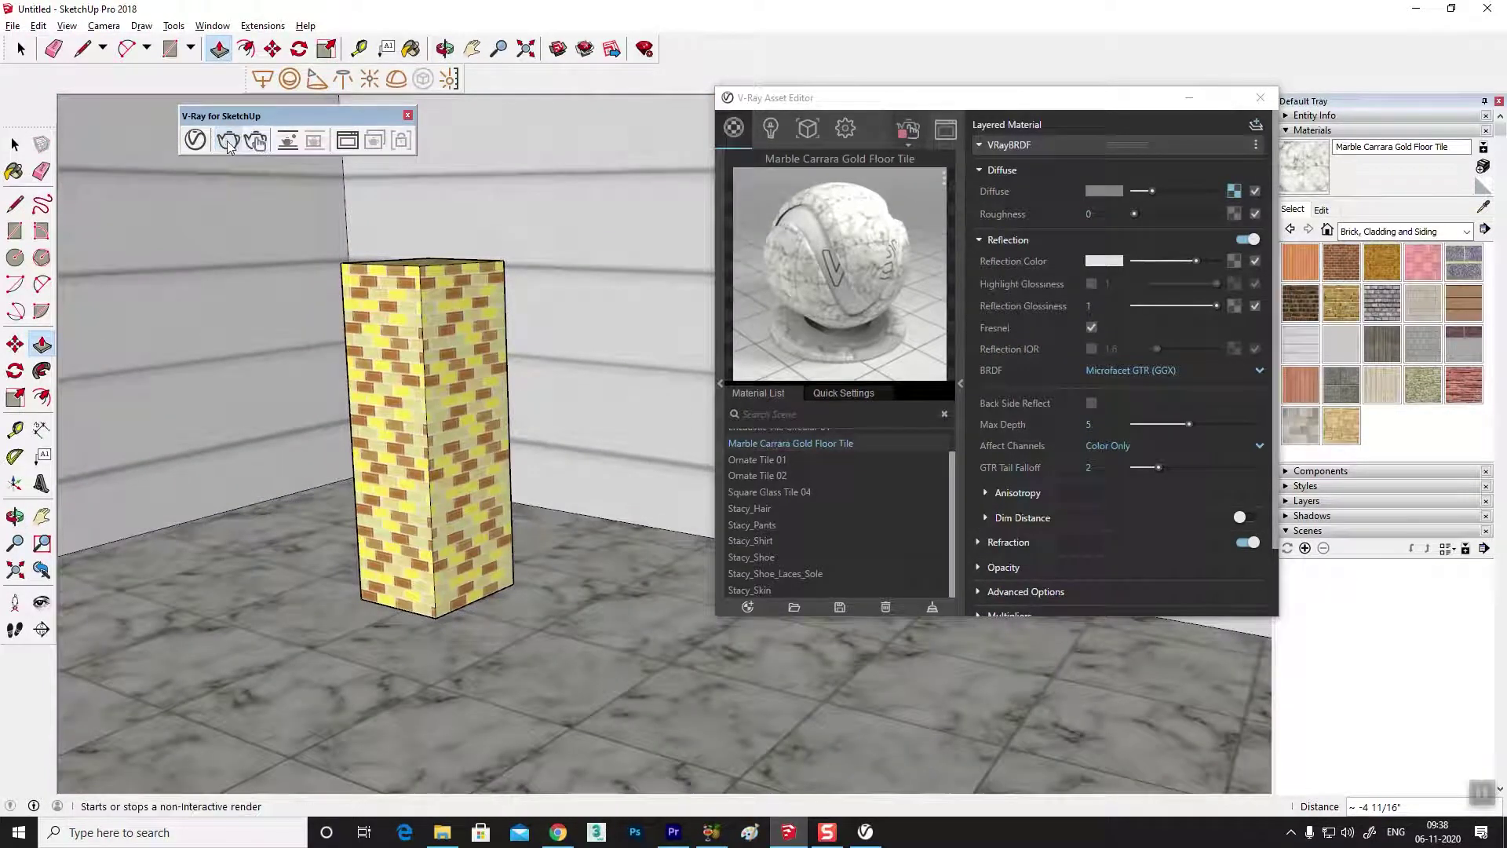
left_click(256, 141)
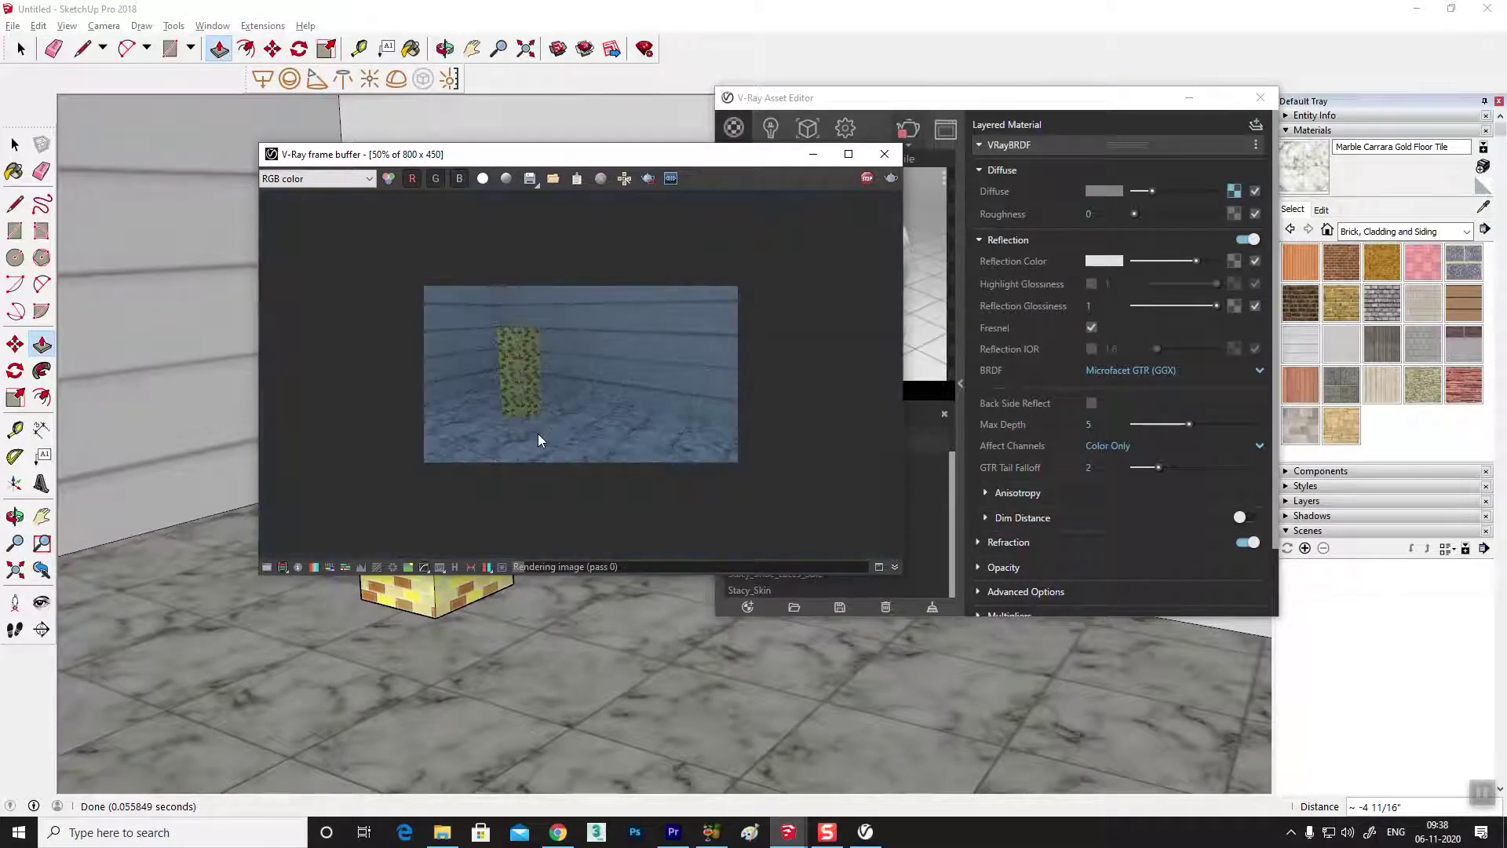
double_click(539, 435)
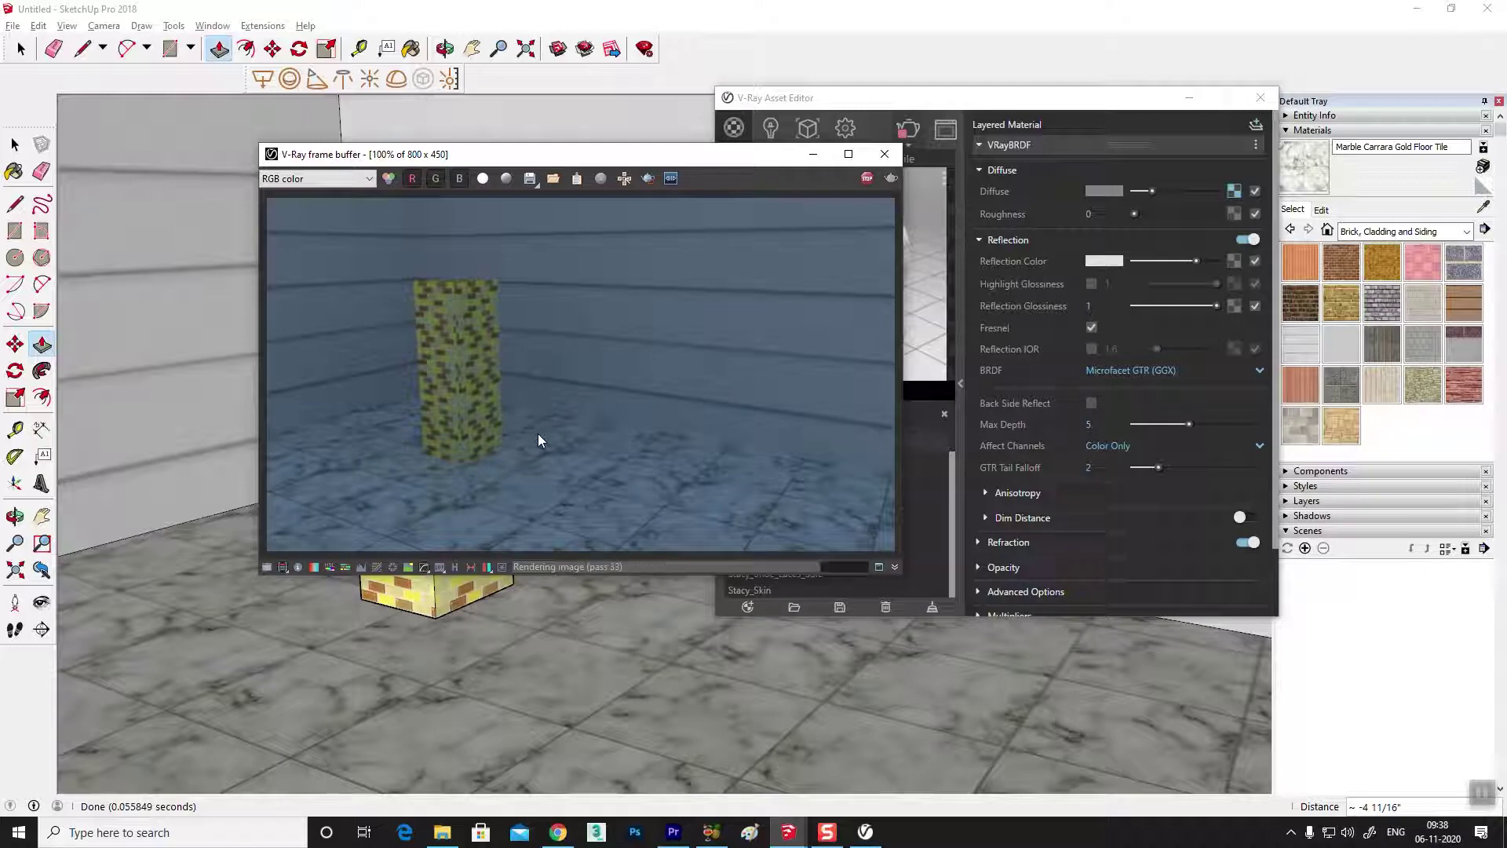
scroll(471, 430, "up", 3)
scroll(469, 463, "down", 5)
double_click(514, 432)
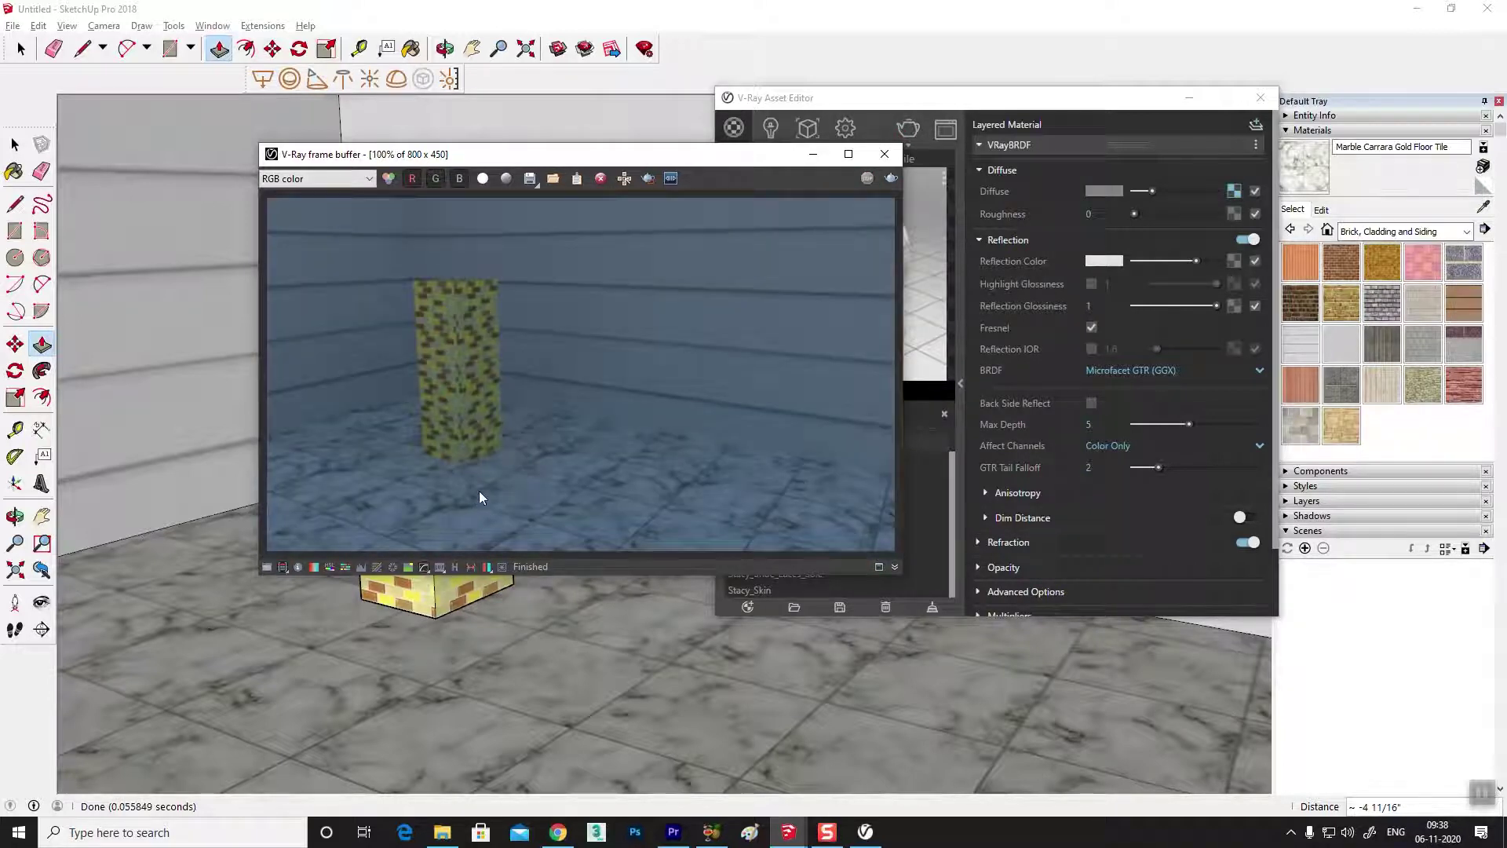
scroll(479, 491, "up", 2)
scroll(459, 464, "up", 2)
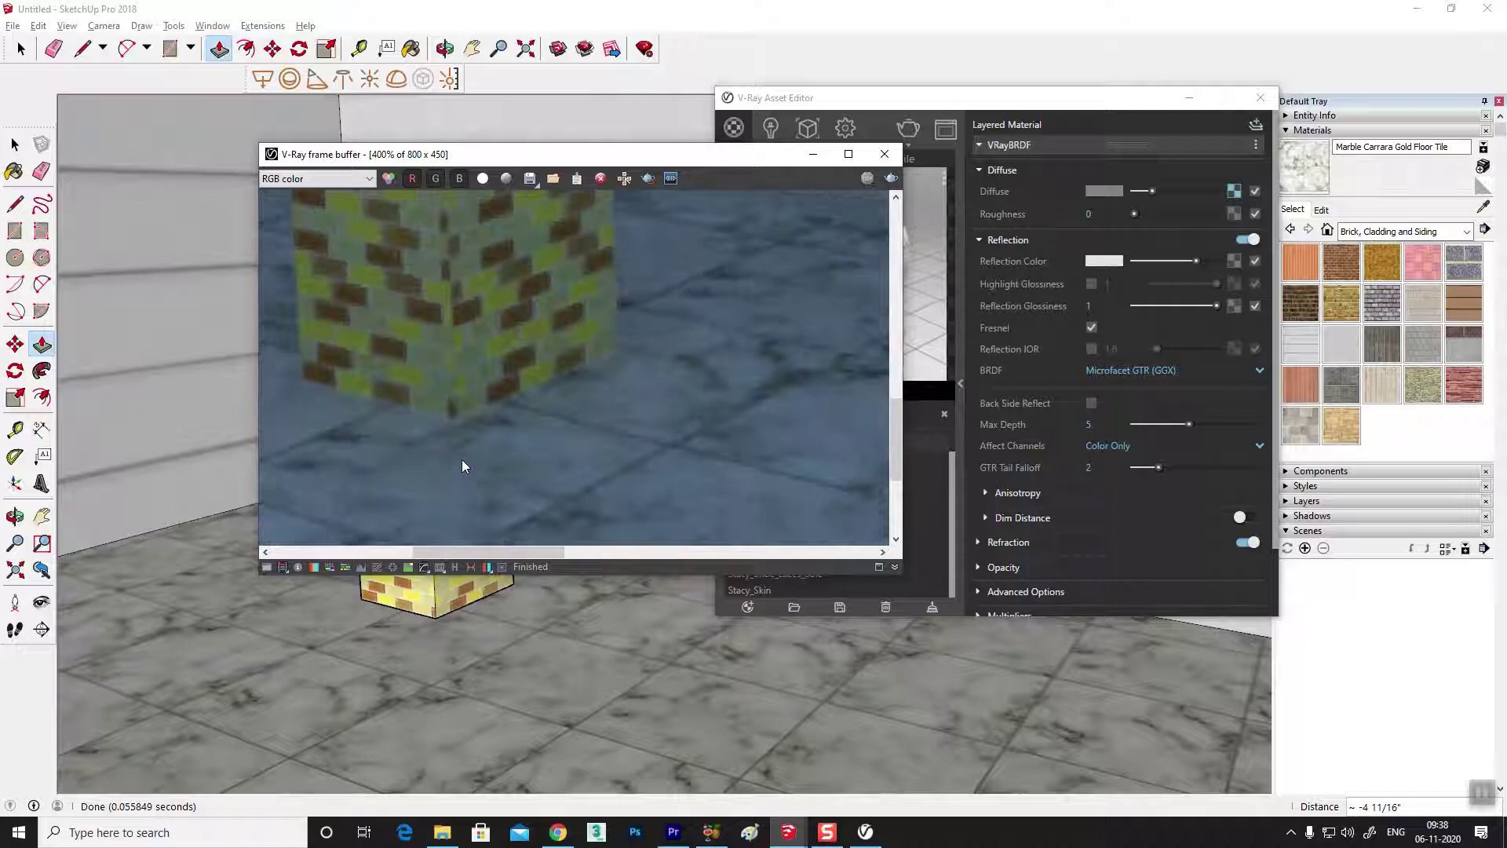
scroll(532, 445, "down", 2)
- Close the render window and bring up the V-Ray SunLight settings
left_click(884, 154)
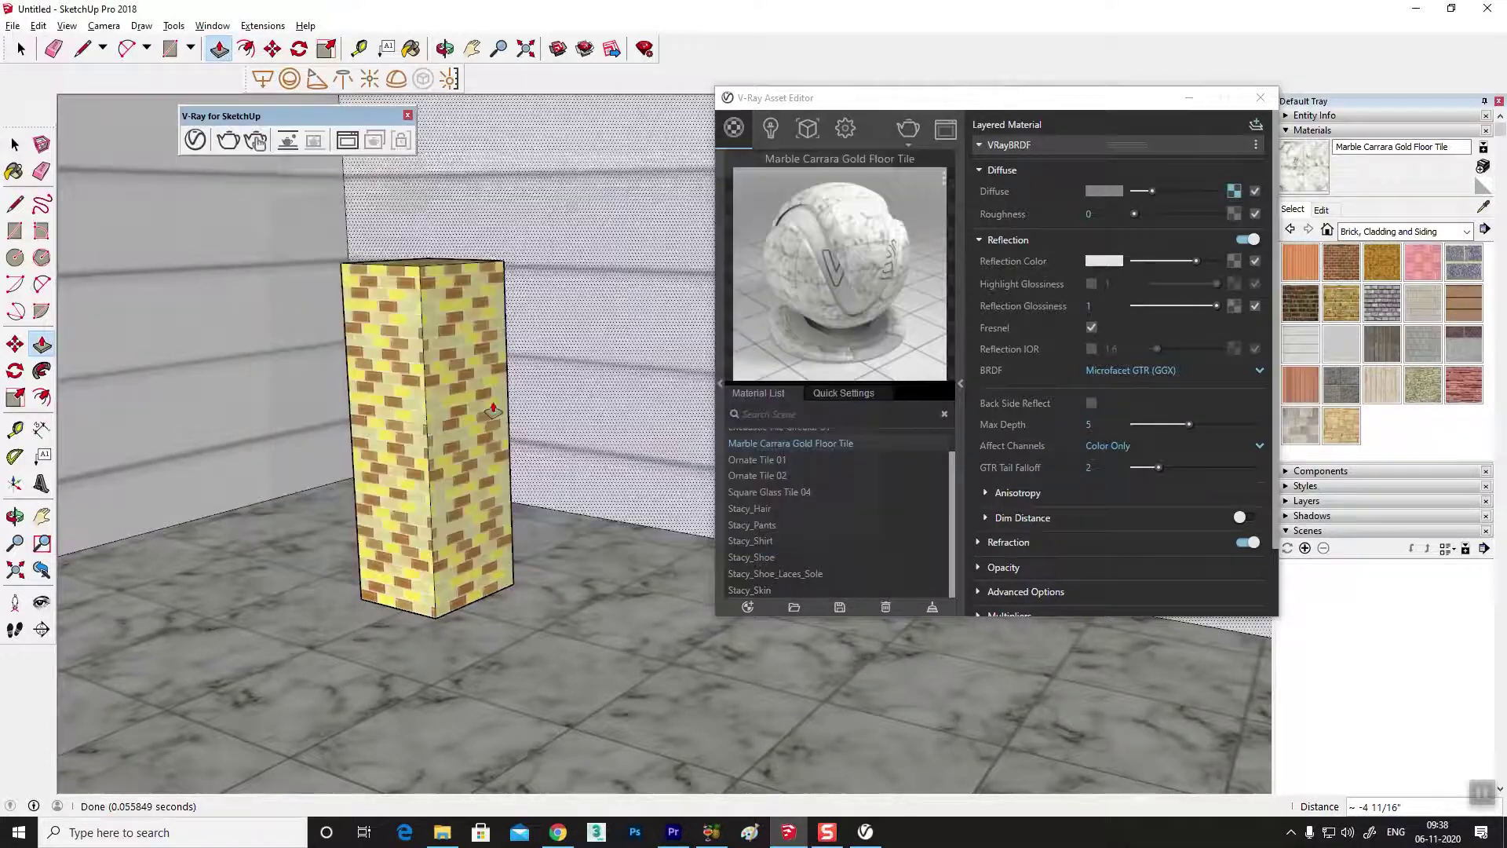
mouse_move(502, 549)
middle_mouse_down()
mouse_move(399, 585)
mouse_move(488, 606)
middle_mouse_up()
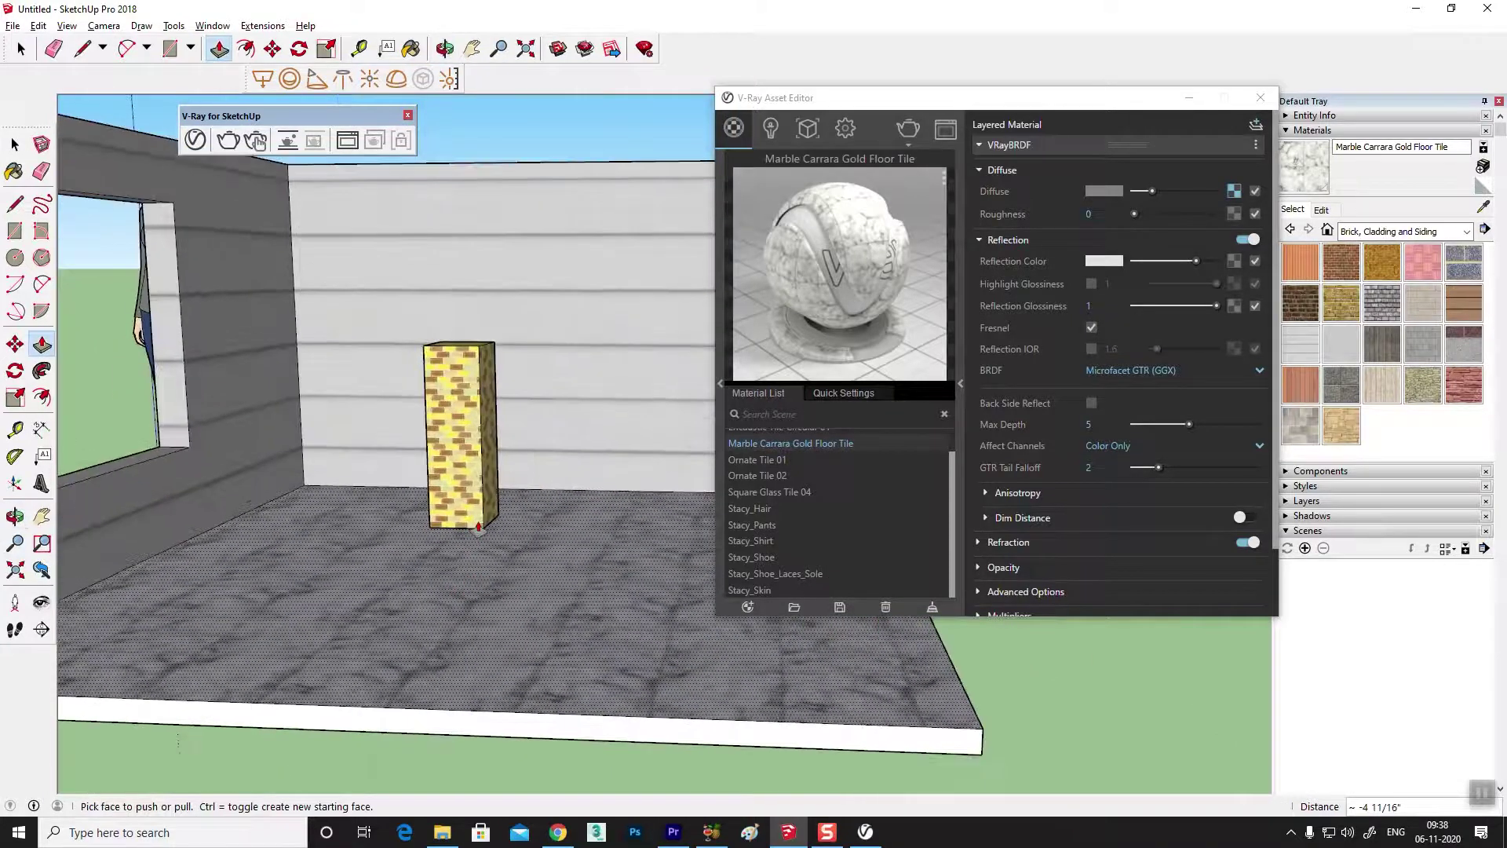
left_click(772, 129)
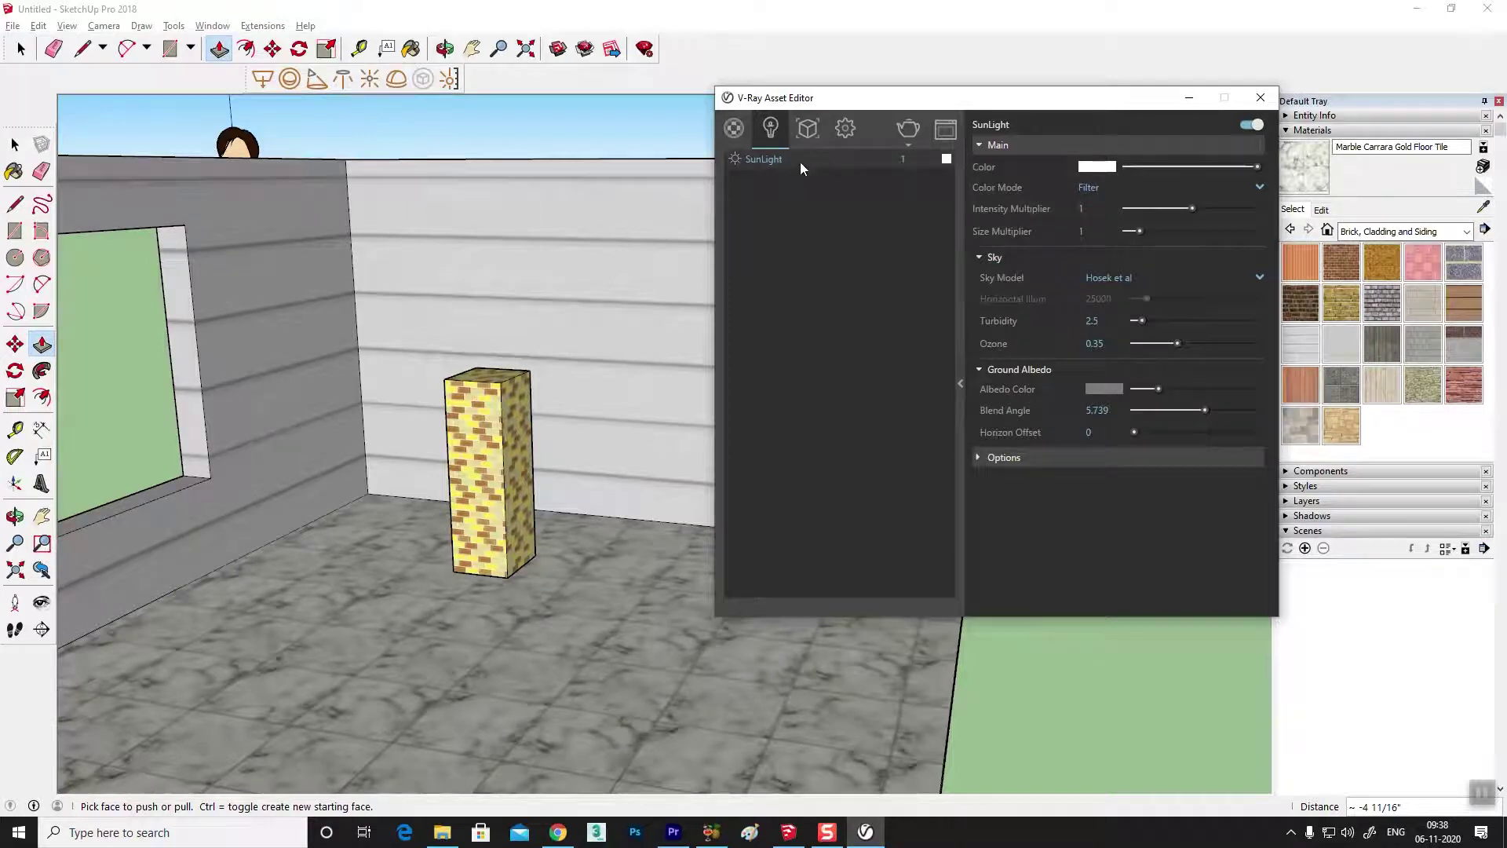
scroll(486, 511, "down", 5)
mouse_move(487, 510)
middle_mouse_down()
mouse_move(260, 589)
mouse_move(615, 561)
middle_mouse_up()
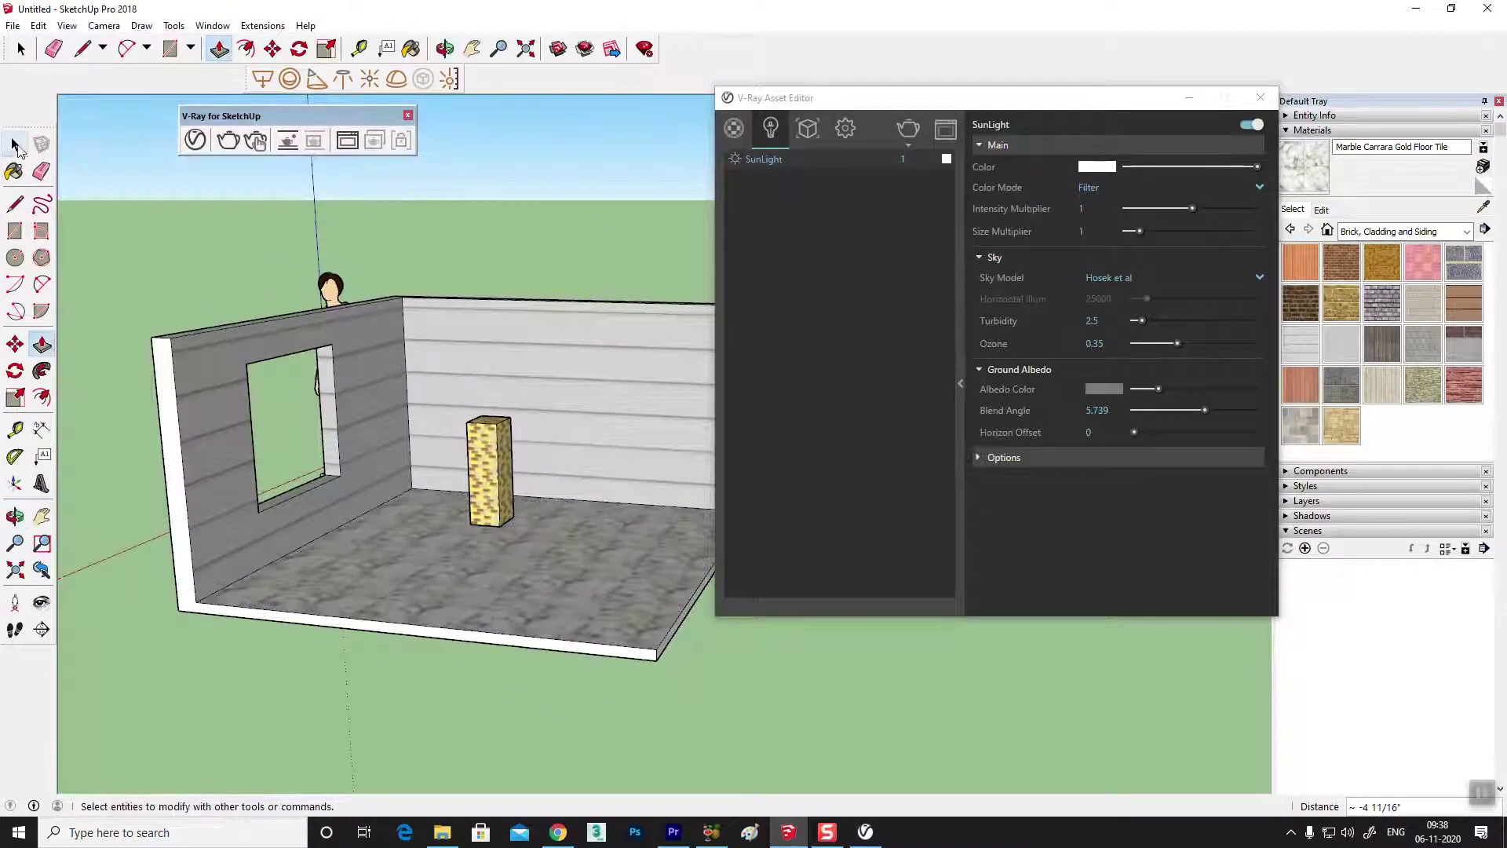
middle_click_drag(408, 510, 362, 481)
- Select everything except the figure and rotate the room 45° around a point on the floor
key("space")
key("ctrl+a")
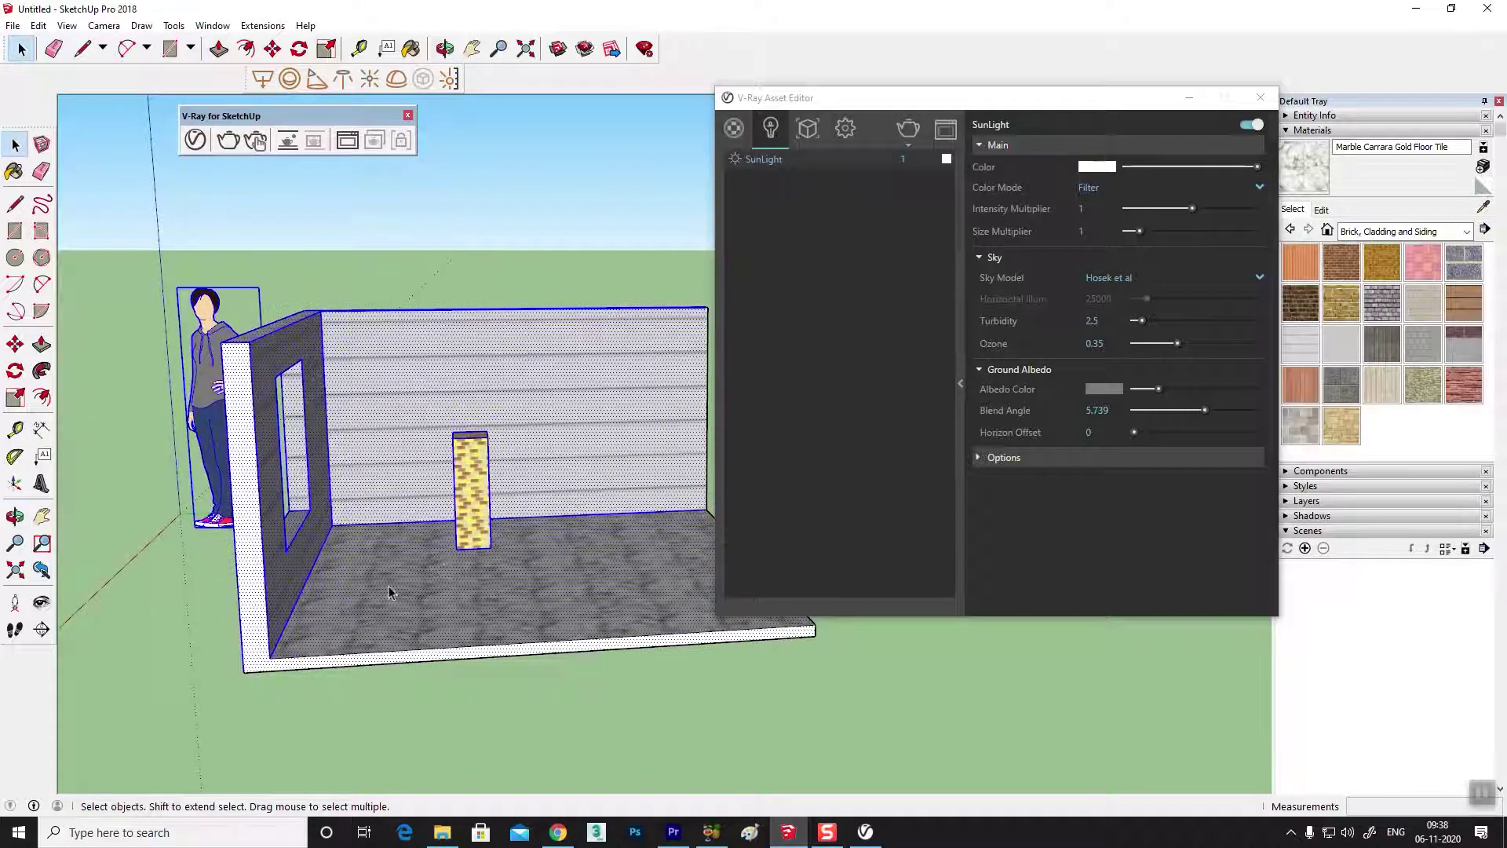
left_click(208, 321, "shift")
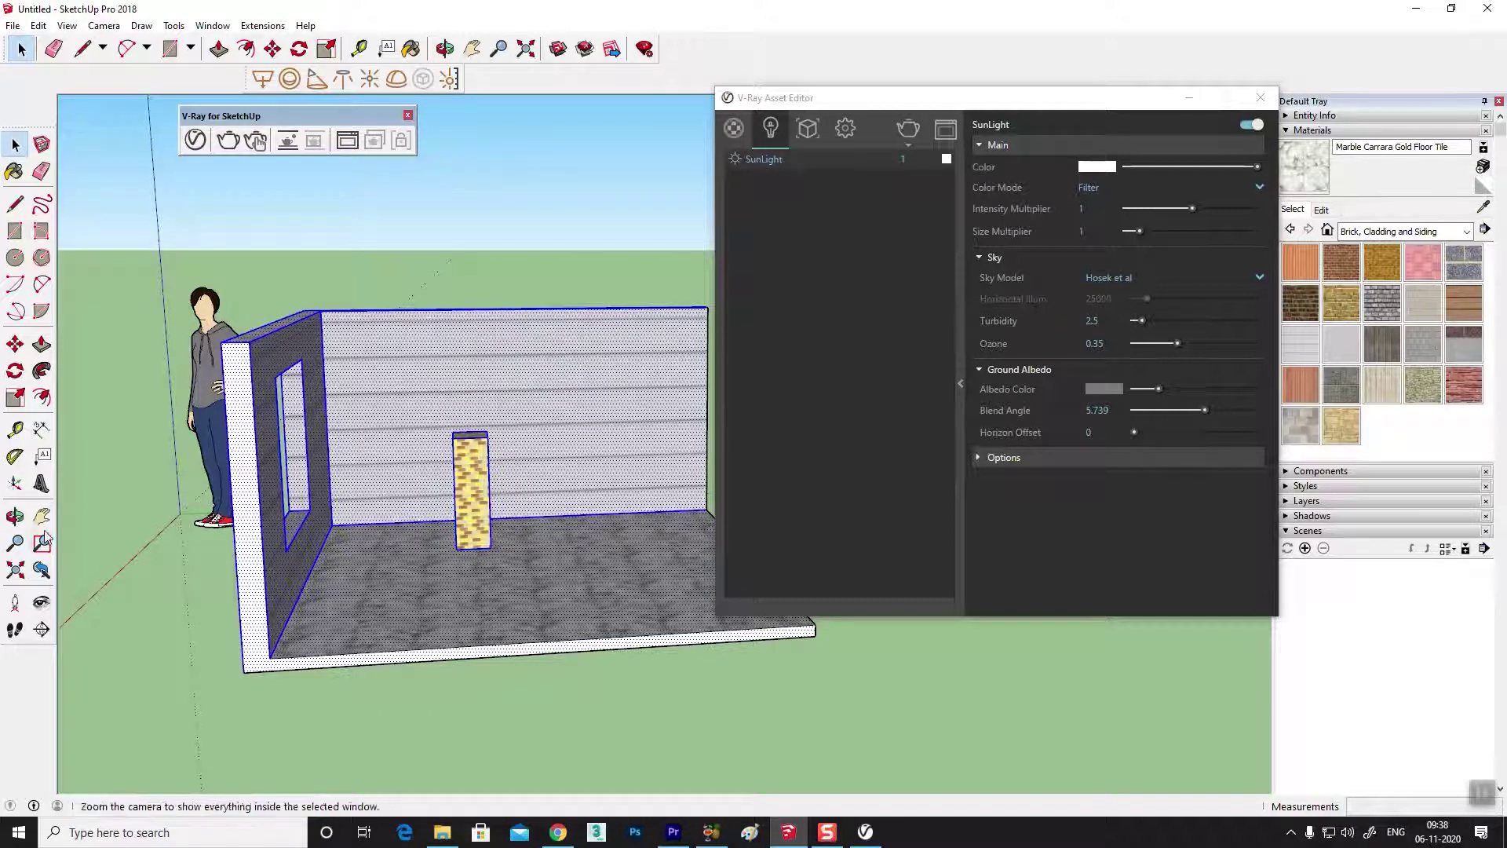
left_click(15, 371)
left_click(555, 579)
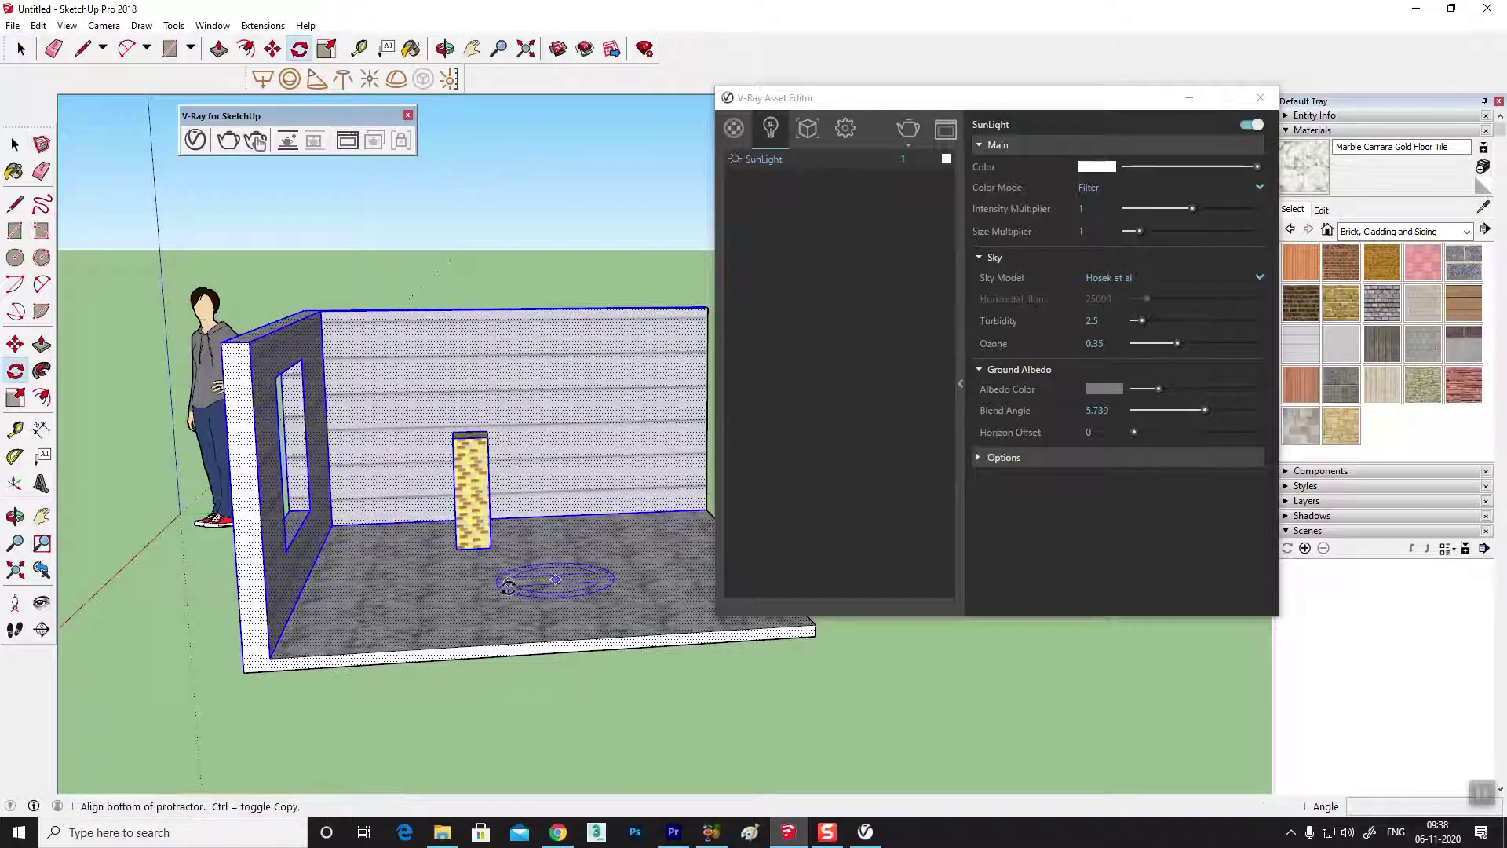
left_click(495, 583)
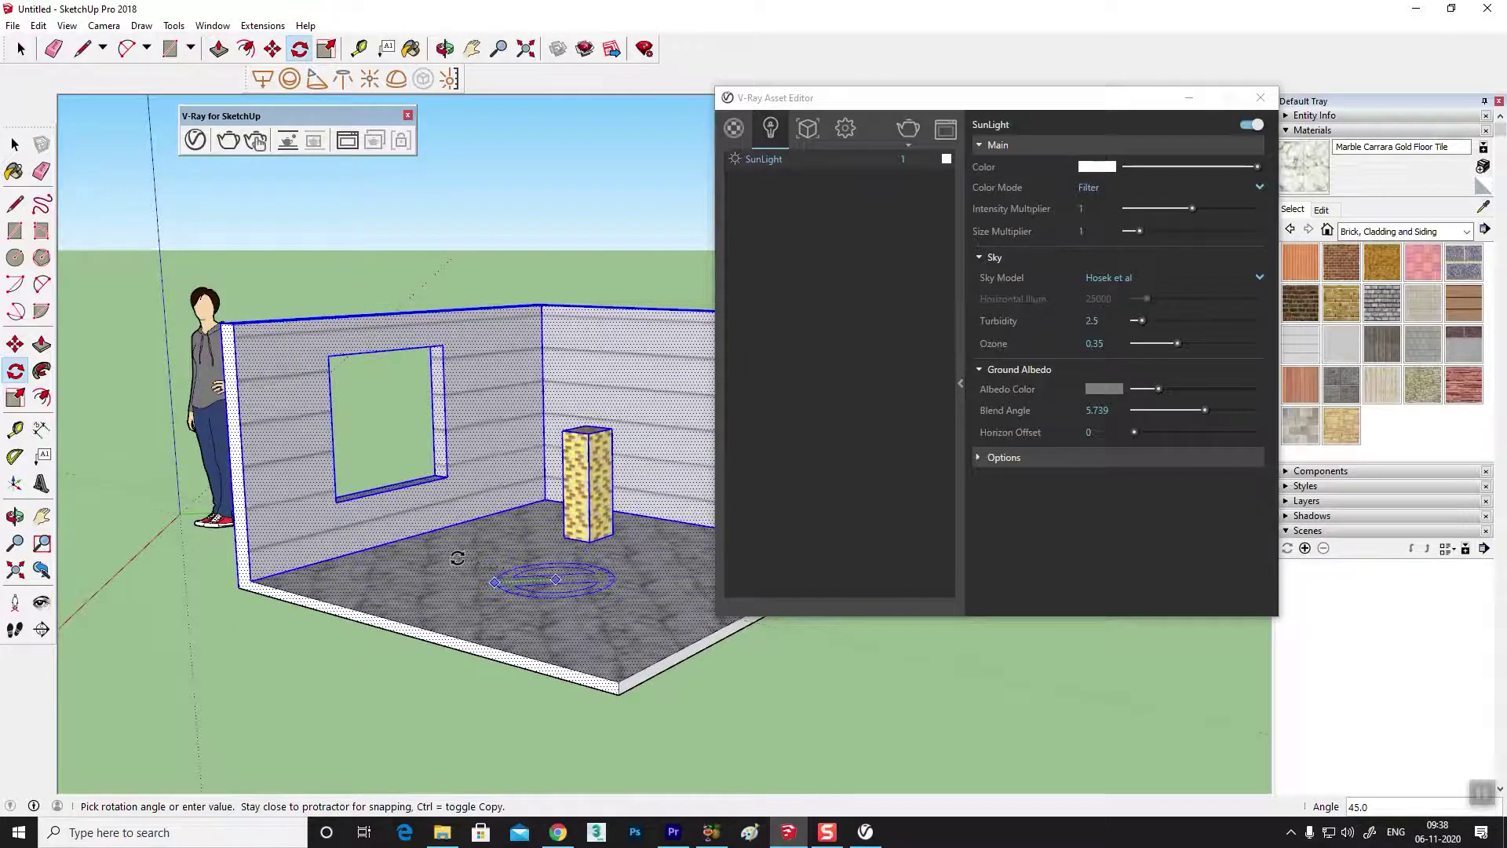
left_click(471, 553)
- Clear the selection and orbit around the pillar and floor
key("space")
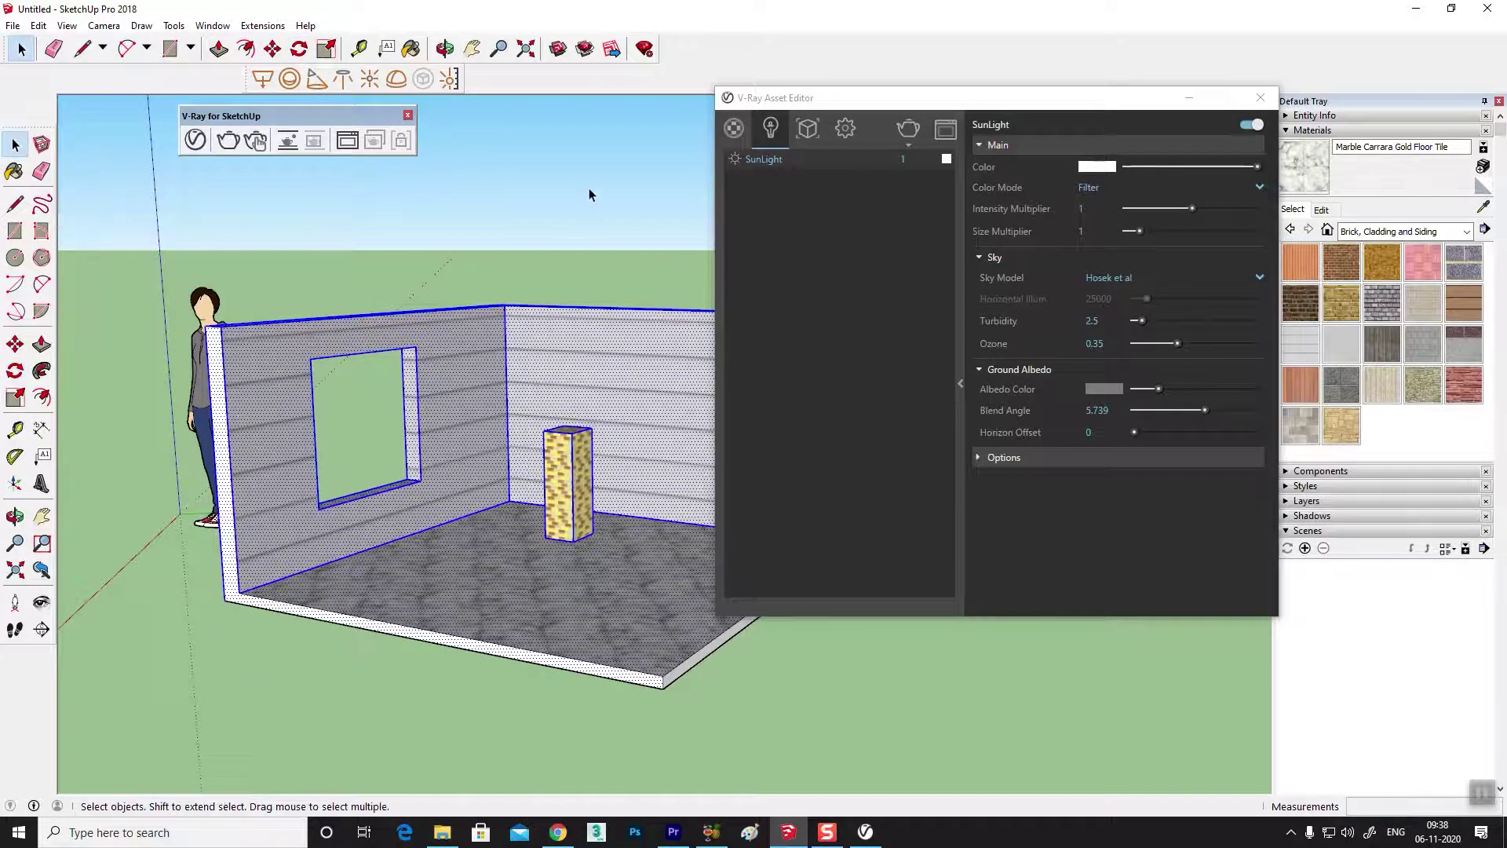
left_click(590, 195)
scroll(526, 568, "up", 2)
scroll(321, 595, "up", 2)
scroll(450, 544, "up", 2)
scroll(450, 583, "up", 2)
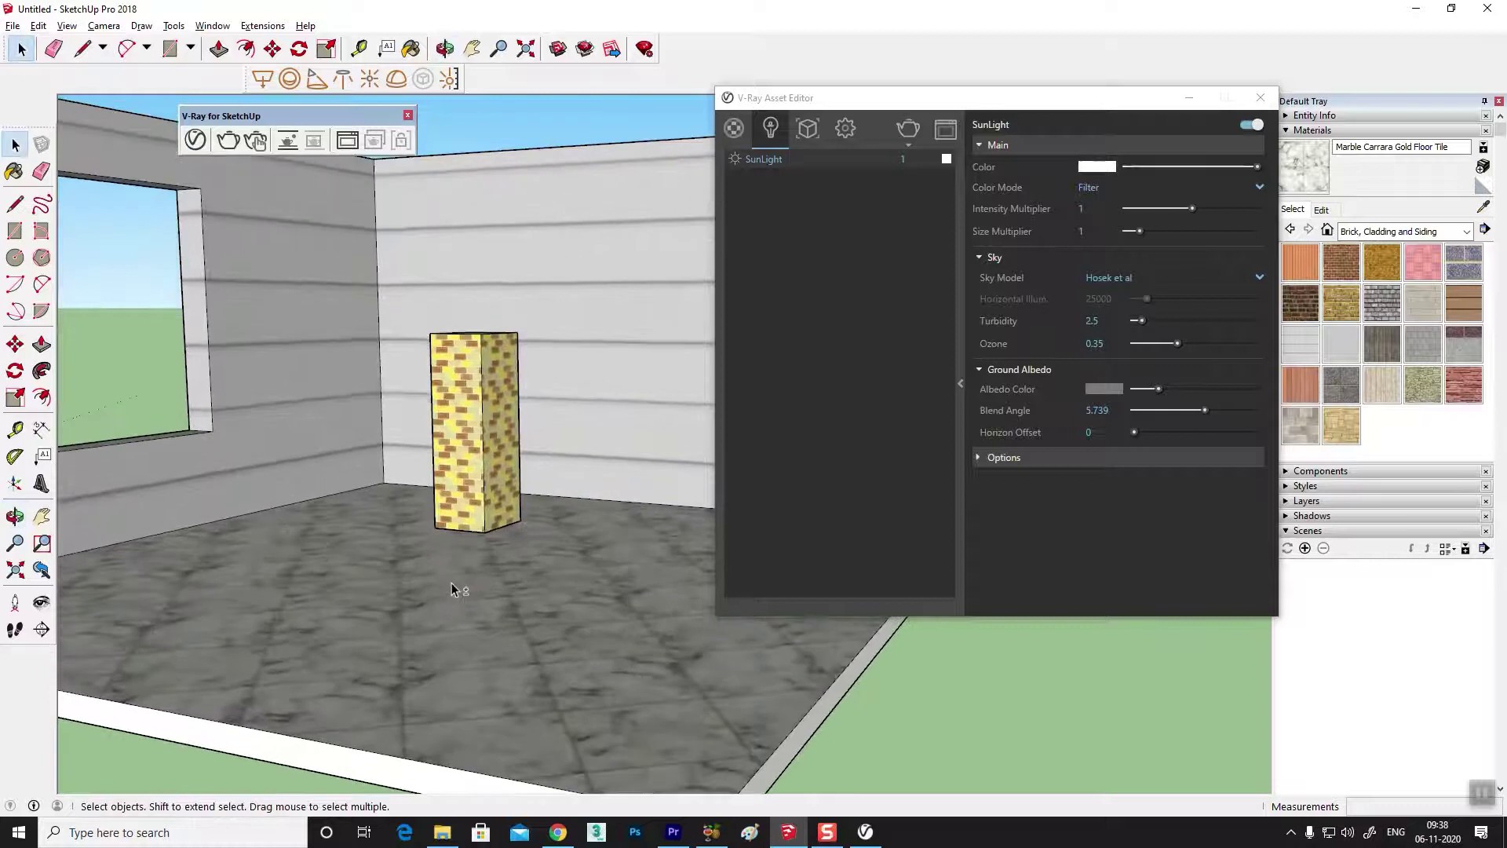
middle_click_drag(451, 582, 557, 618)
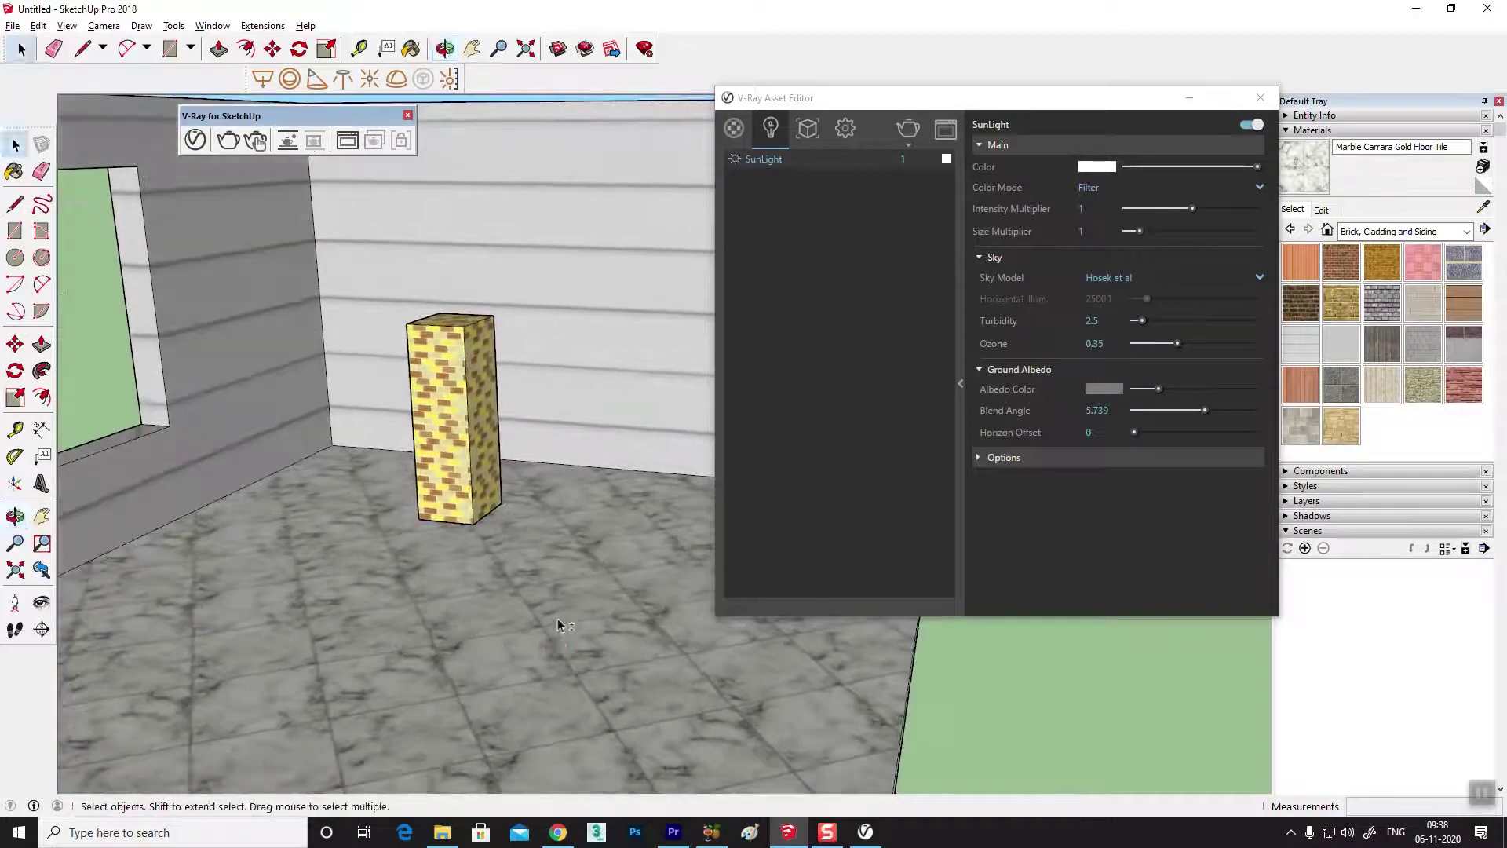
- Render the rotated room, inspect the result, and close the render window
middle_click_drag(557, 619, 582, 609)
left_click(196, 139)
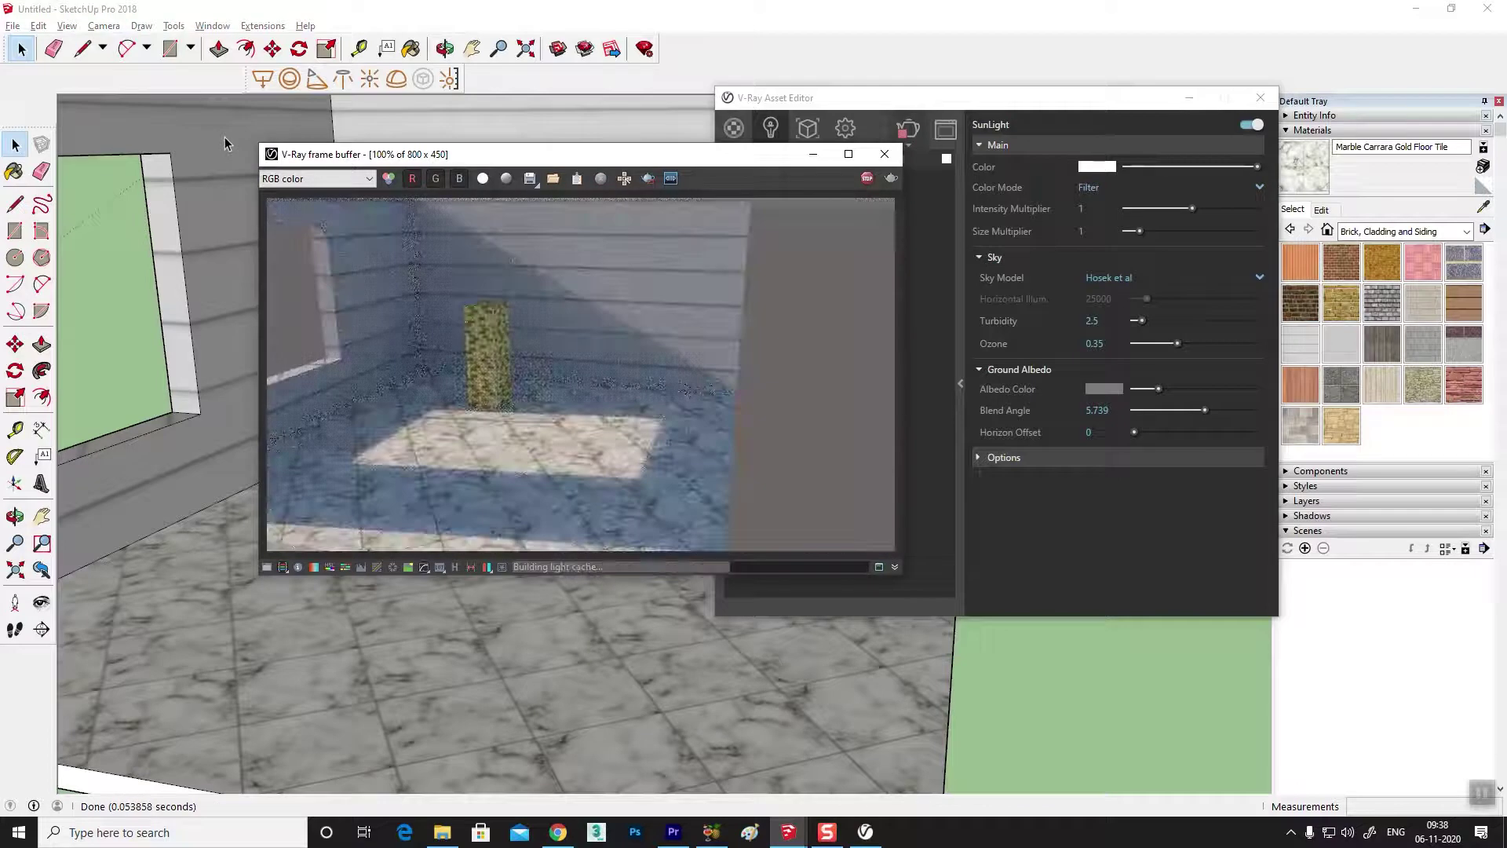
scroll(496, 439, "up", 1)
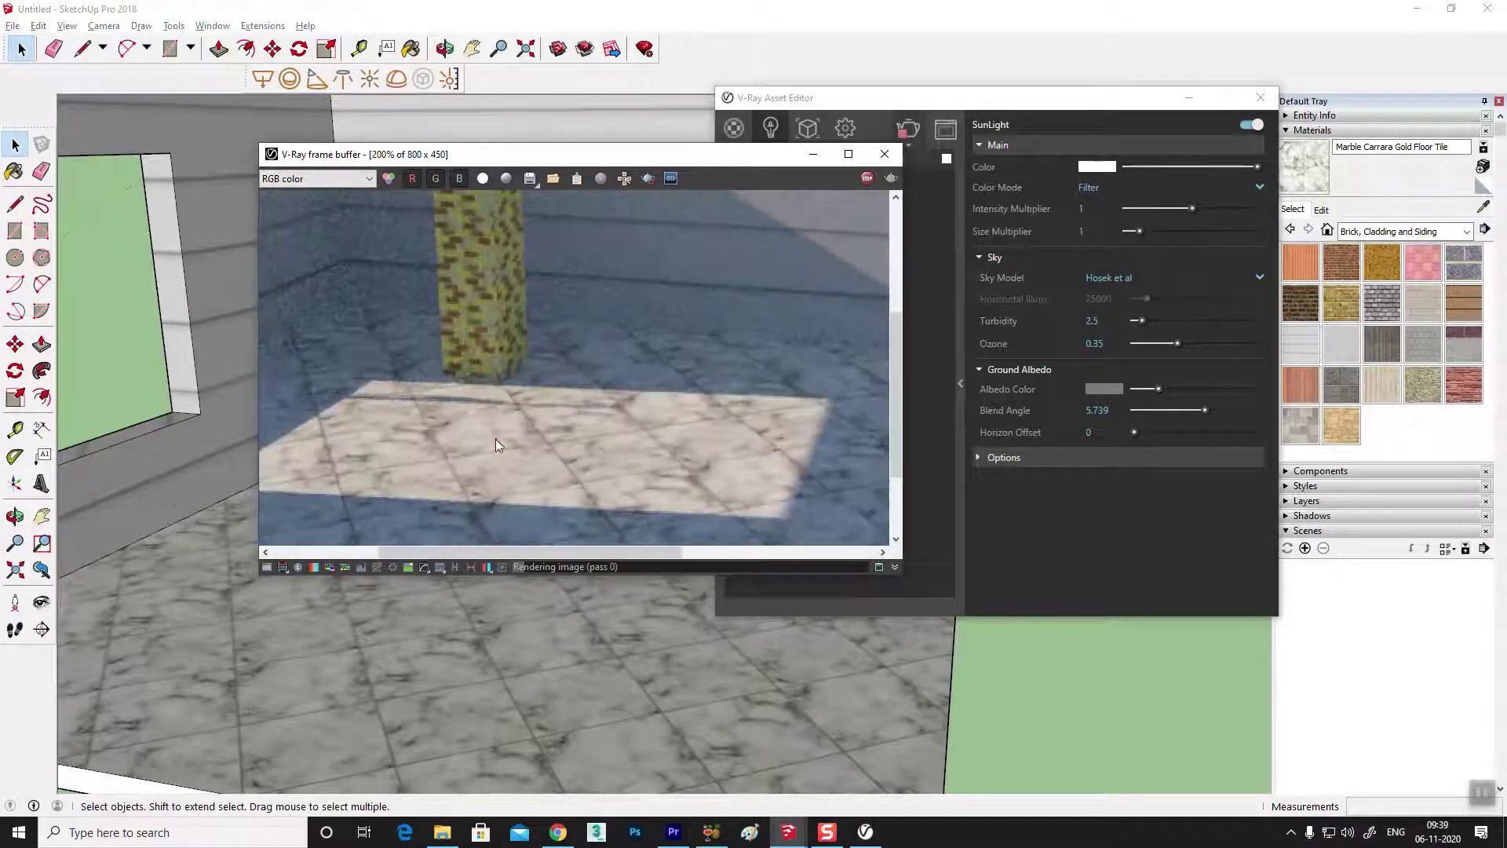
scroll(497, 397, "up", 1)
scroll(498, 395, "up", 1)
scroll(508, 403, "down", 2)
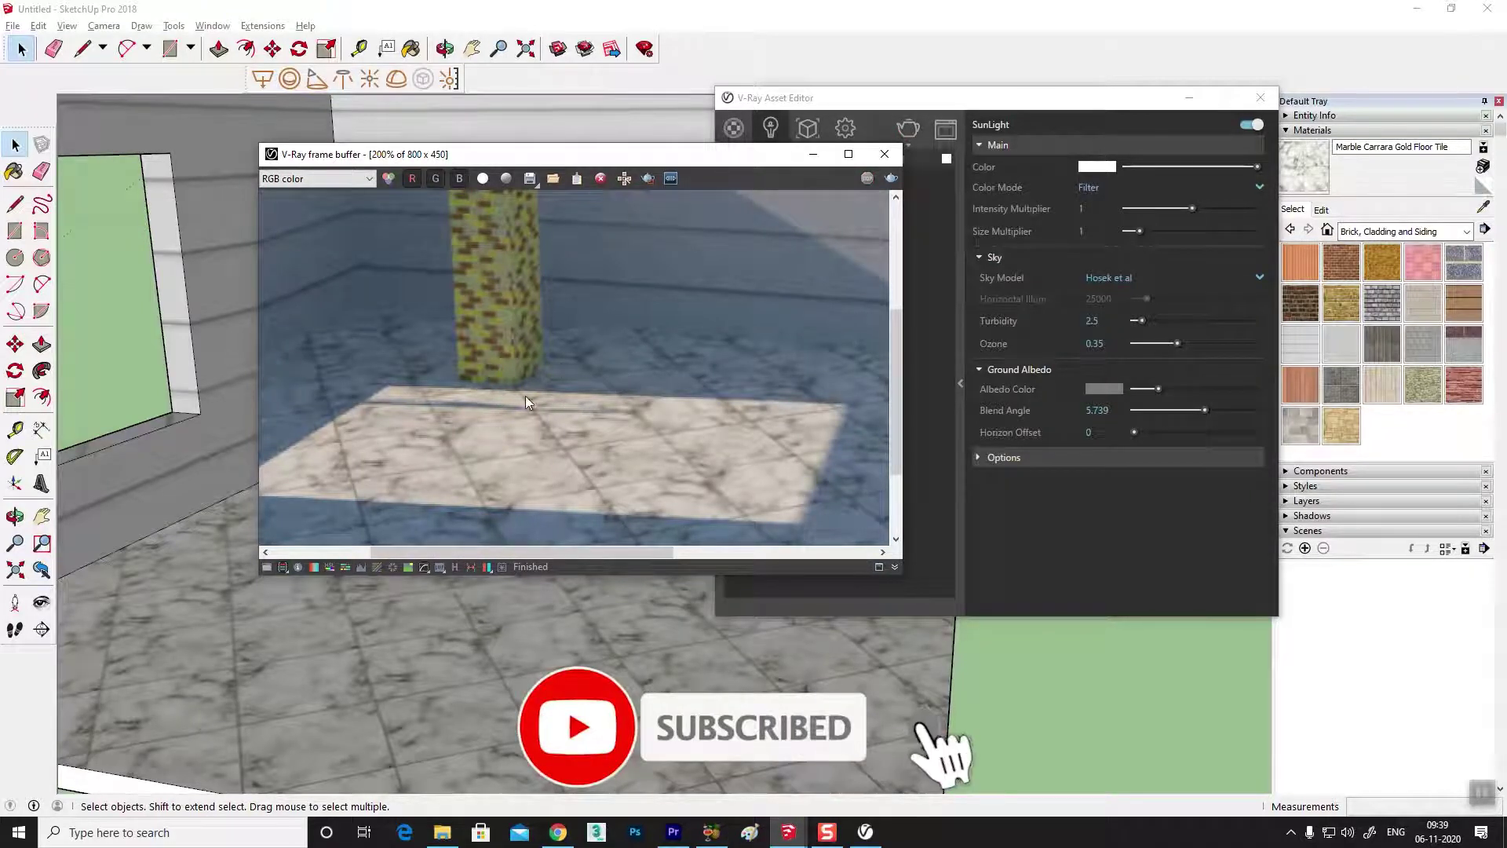
left_click(883, 156)
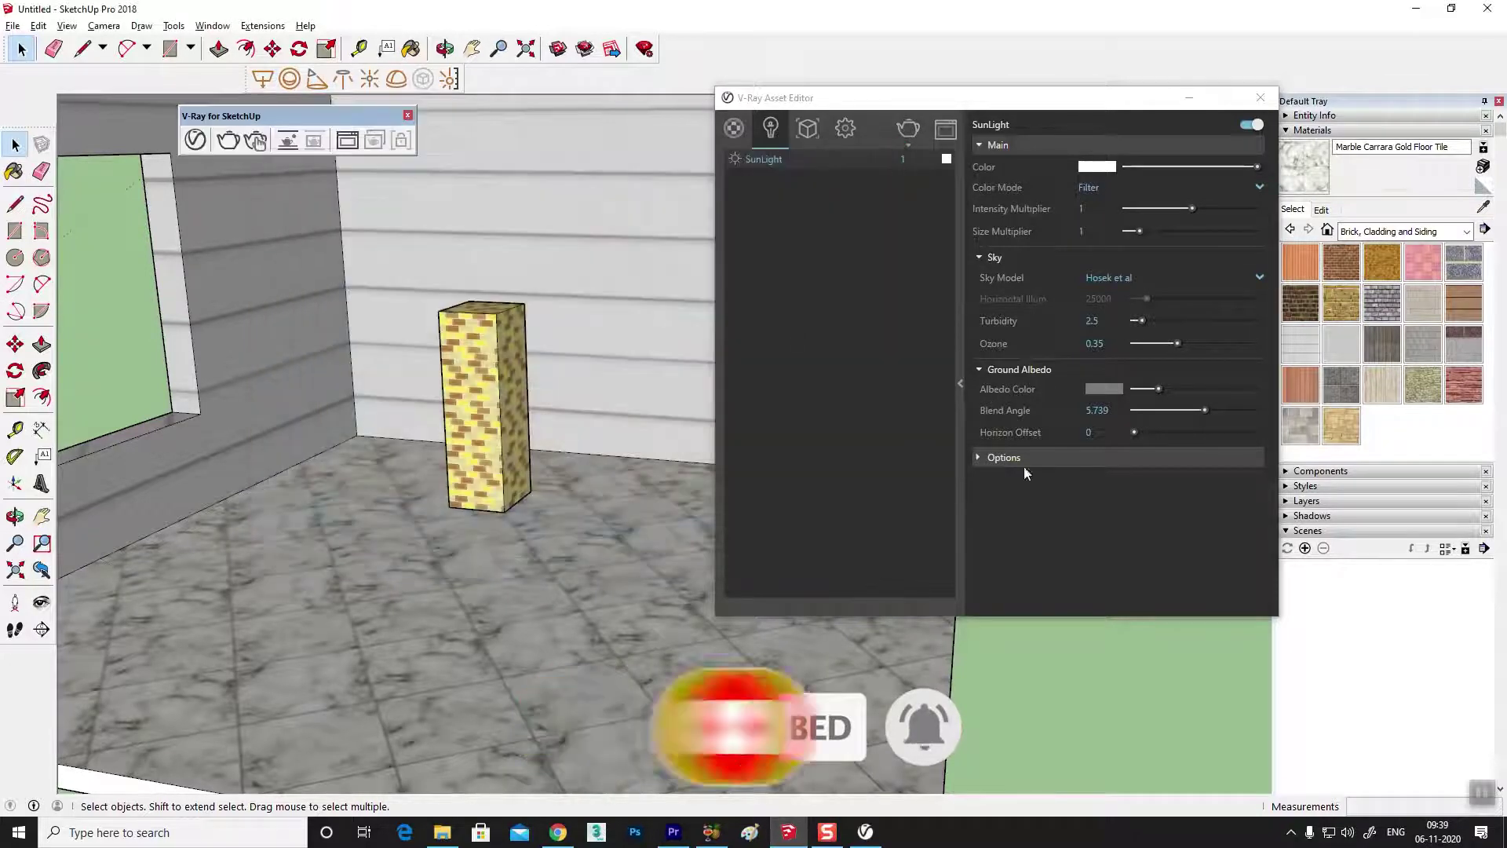
- Sample the floor marble, make its reflection colour fully white, and enable Reflection IOR 1.6
left_click(1482, 206)
left_click(513, 651)
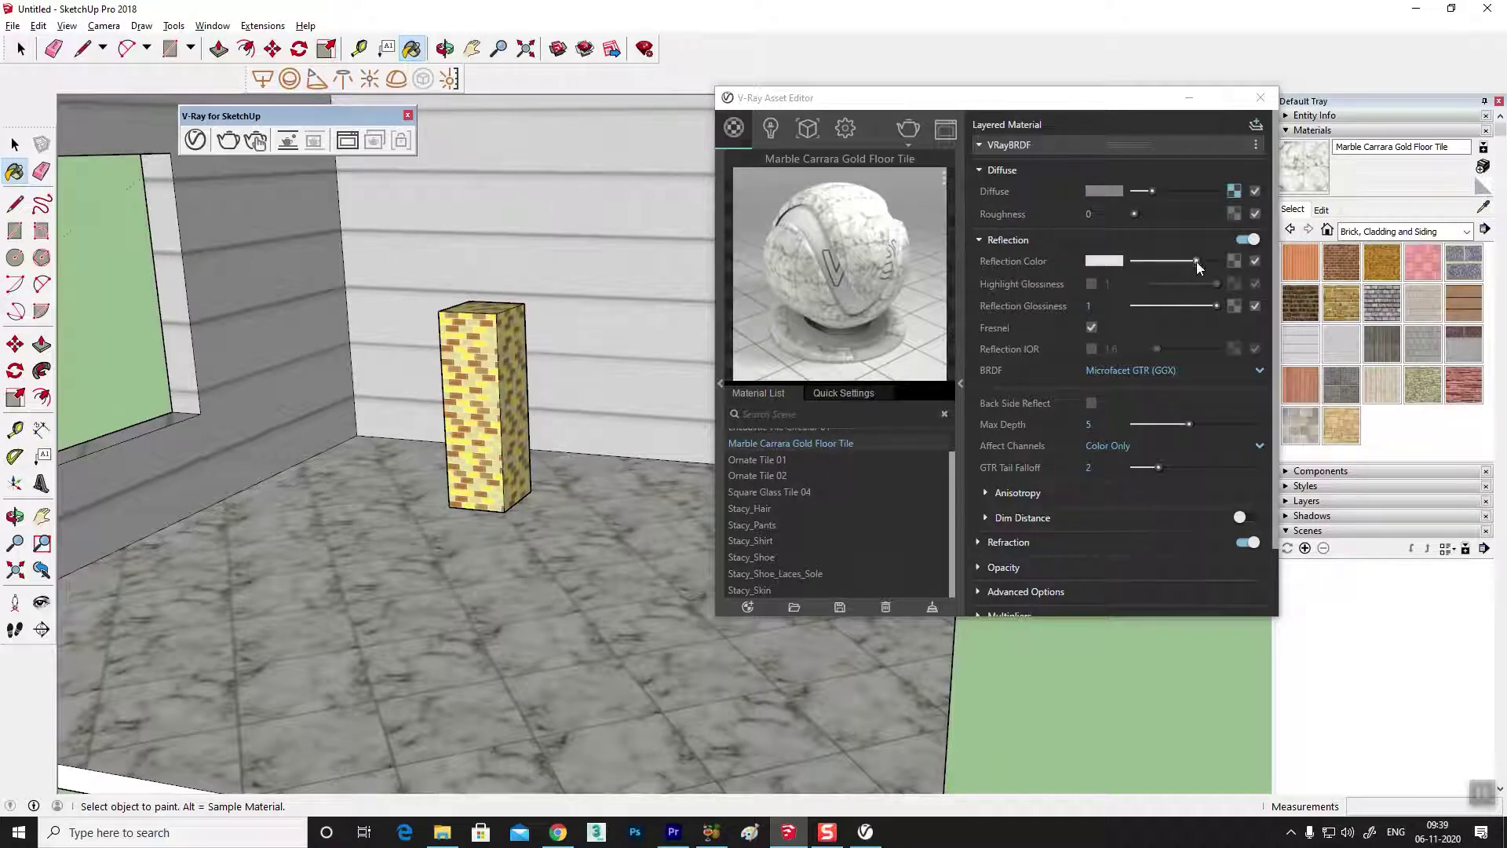
left_click_drag(1195, 261, 1252, 265)
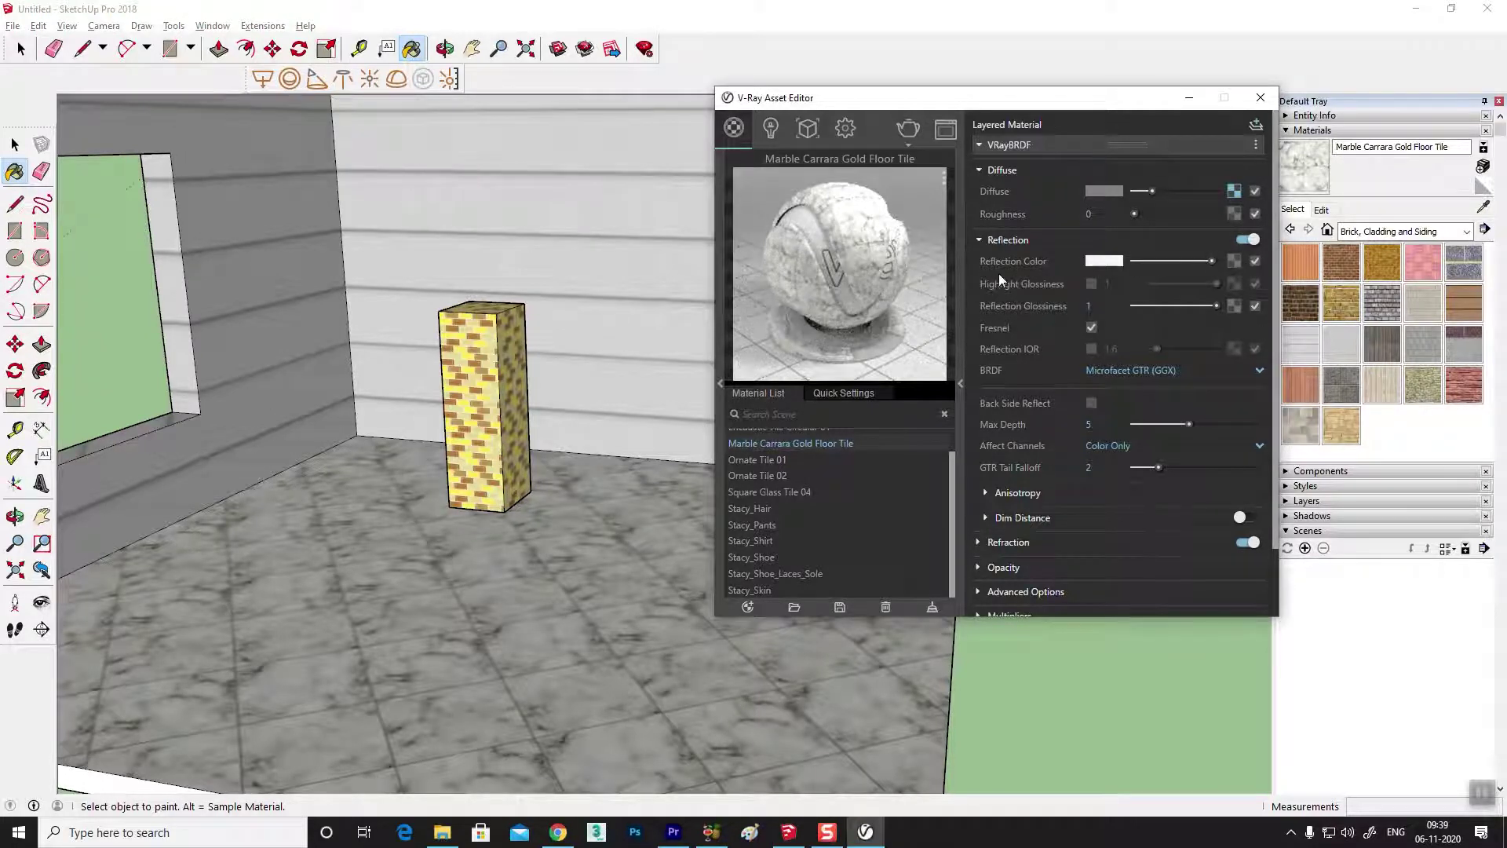
left_click(1090, 348)
scroll(1066, 322, "down", 2)
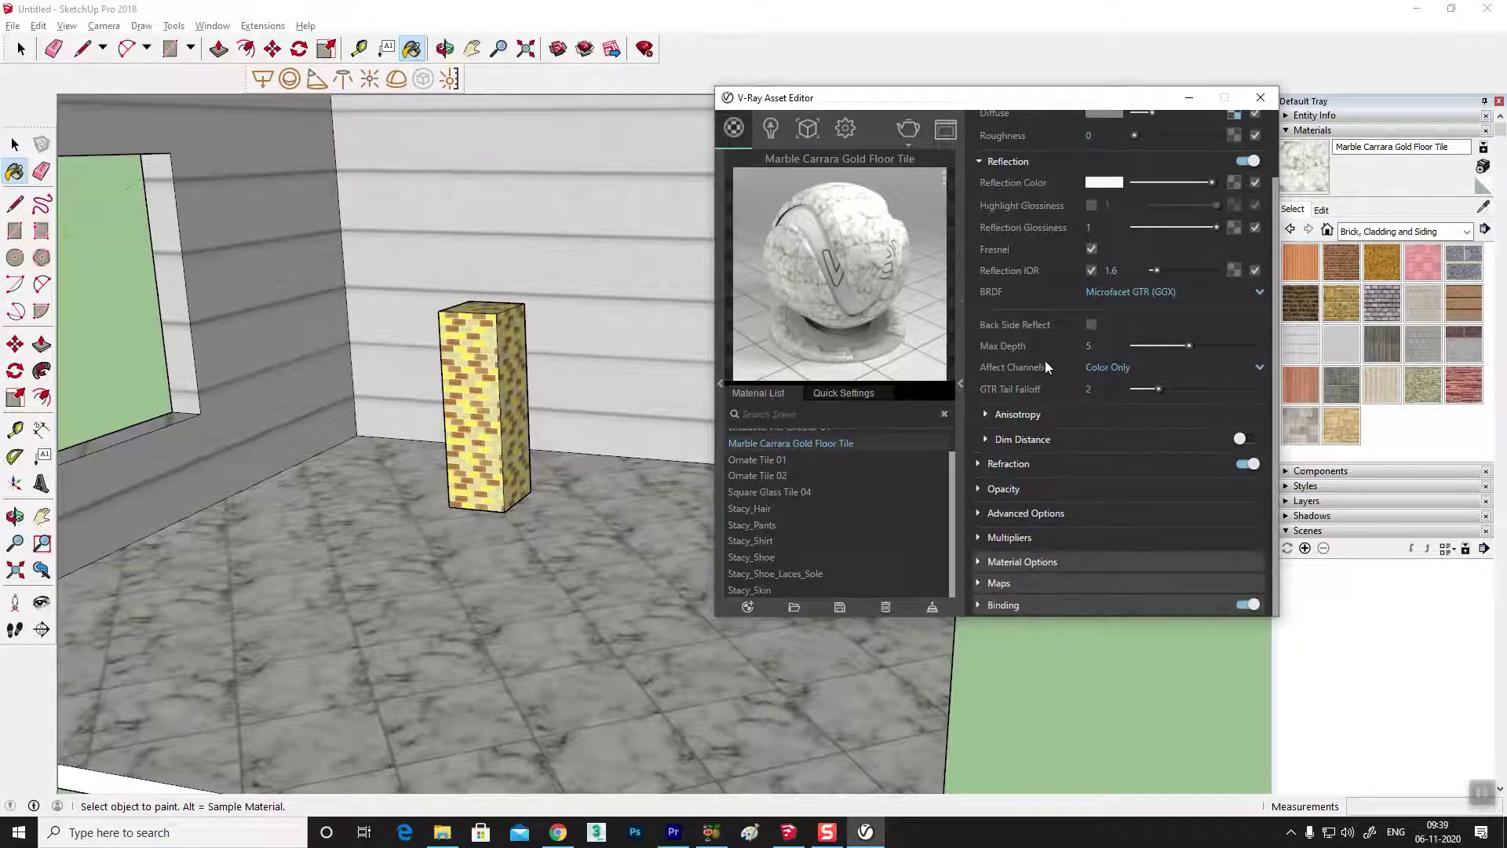
scroll(1132, 449, "up", 2)
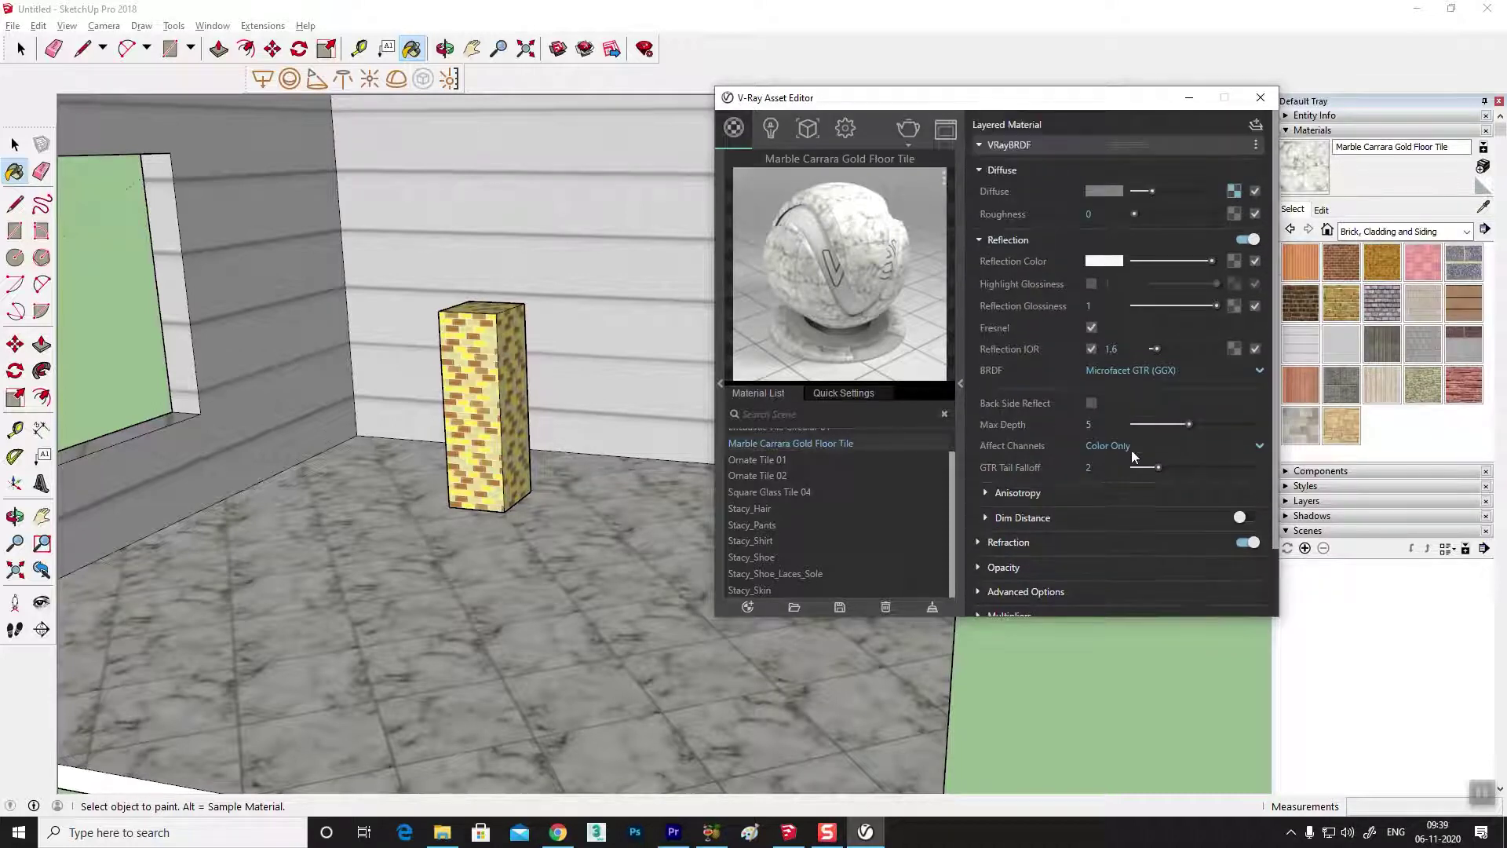
- Raise V-Ray render quality to Very High with progressive rendering kept on, then close the render
left_click(845, 130)
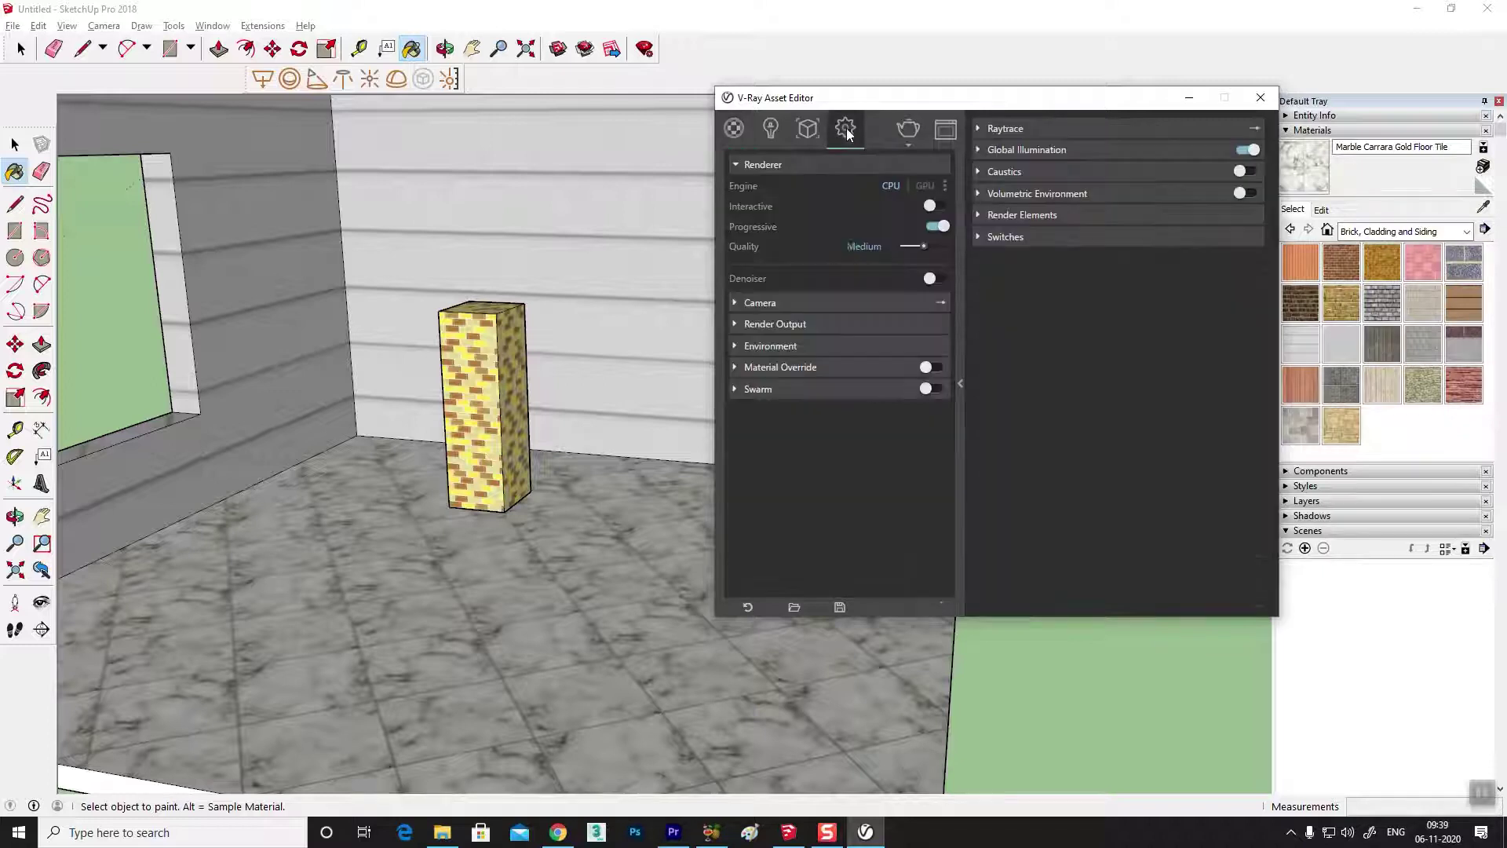
left_click(935, 229)
left_click_drag(920, 247, 945, 246)
left_click(935, 227)
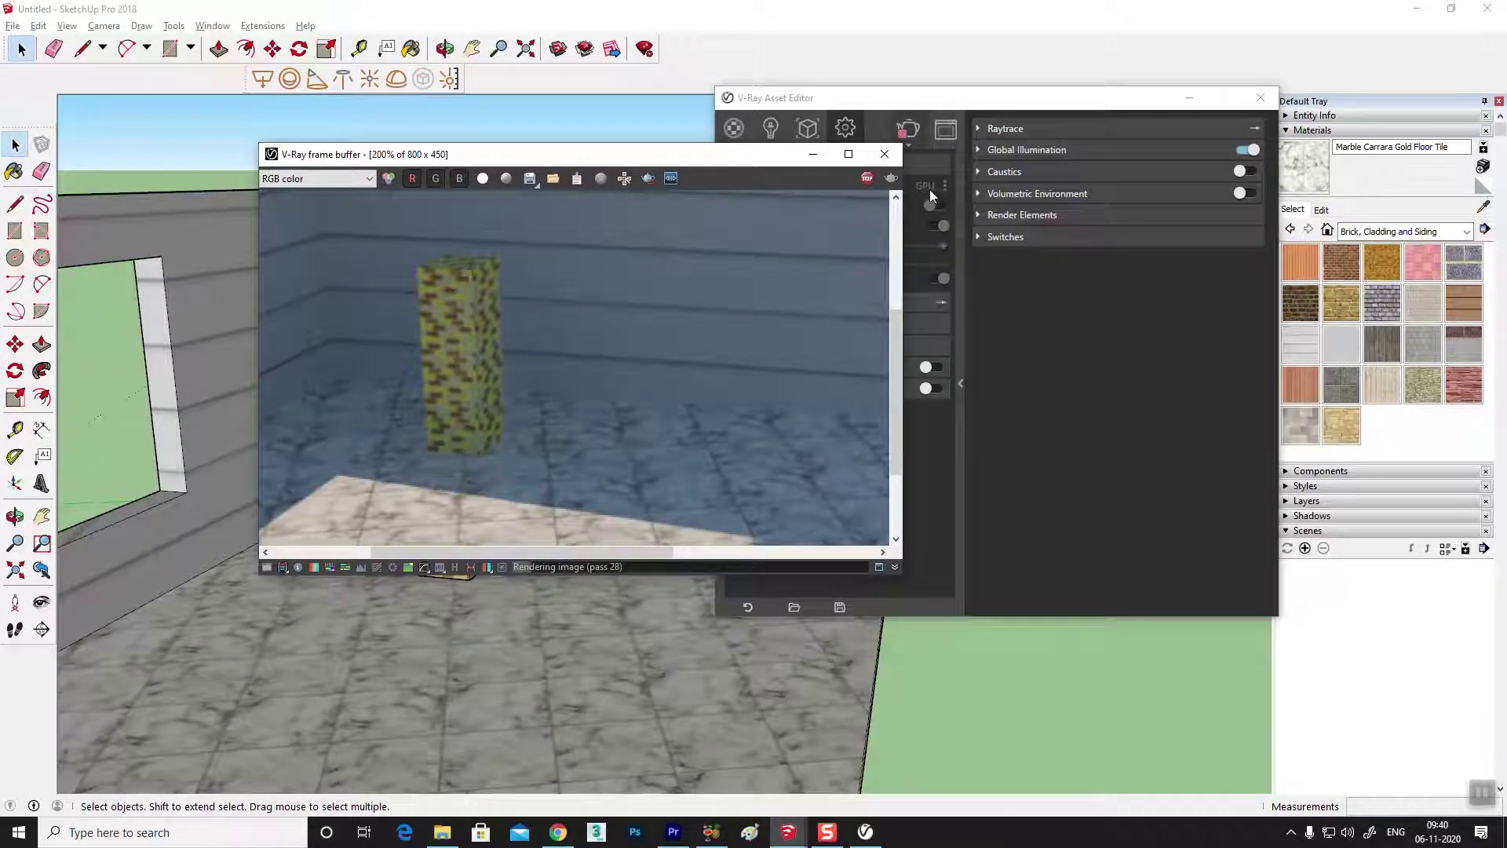
left_click(884, 154)
left_click_drag(1029, 101, 1056, 98)
mouse_move(554, 548)
middle_mouse_down()
mouse_move(392, 541)
mouse_move(497, 449)
mouse_move(168, 290)
middle_mouse_up()
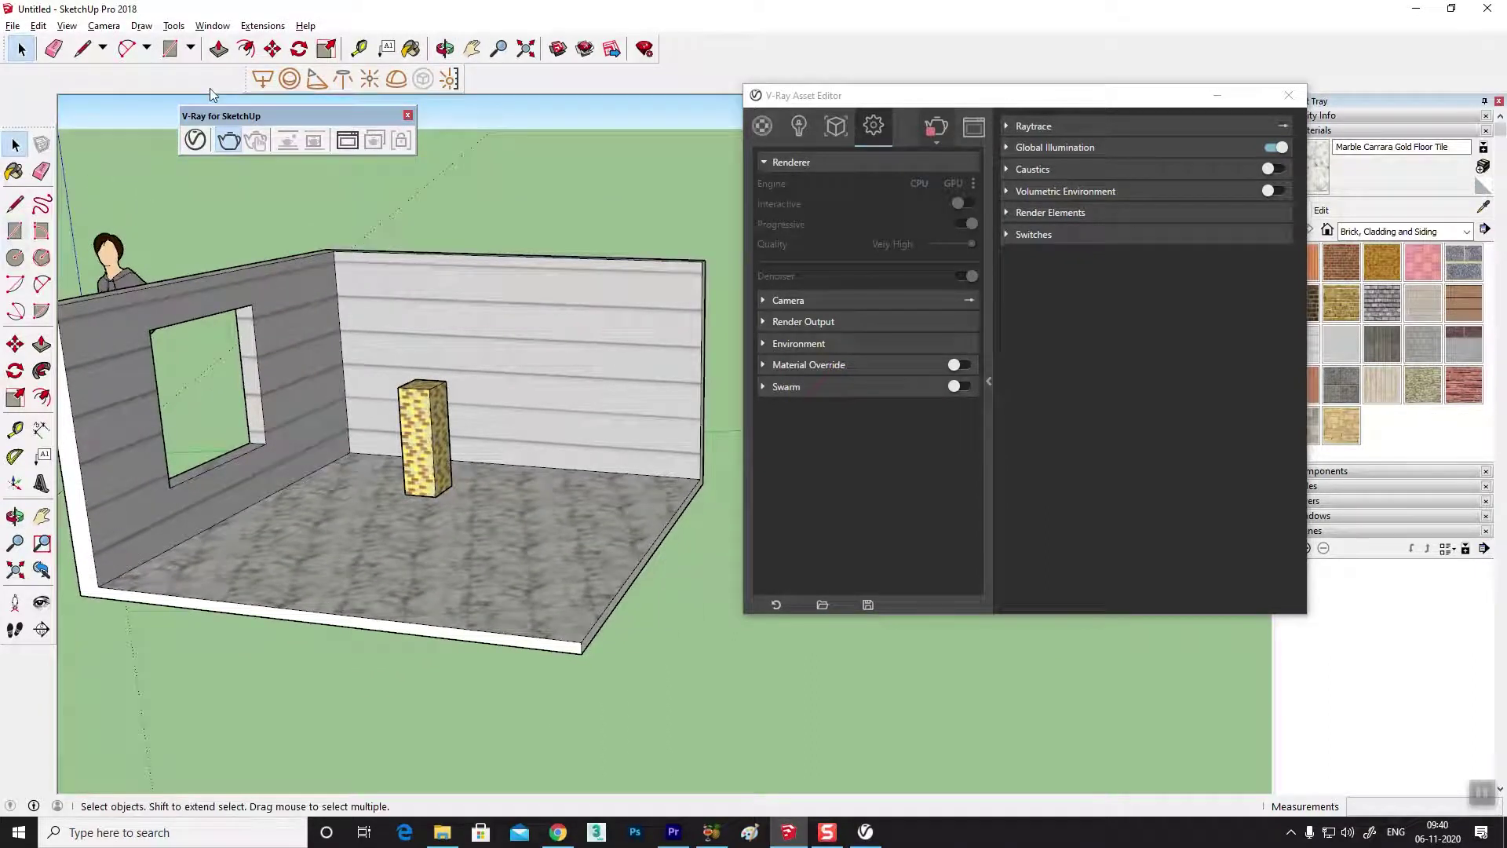
- Draw a V-Ray Rectangle Light spanning the room's open front
middle_click_drag(235, 235, 129, 306)
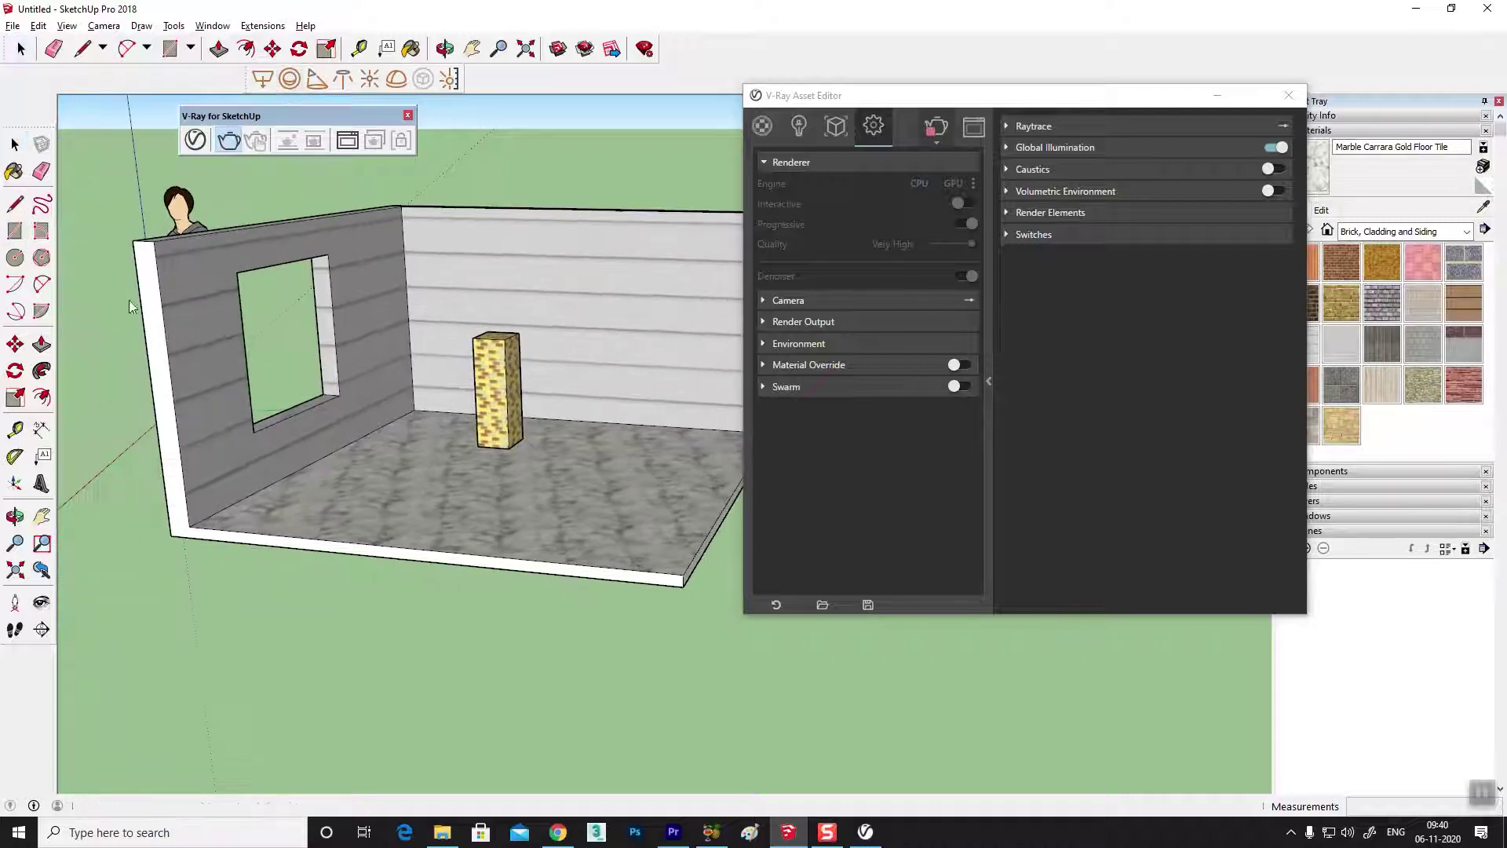
left_click(153, 244)
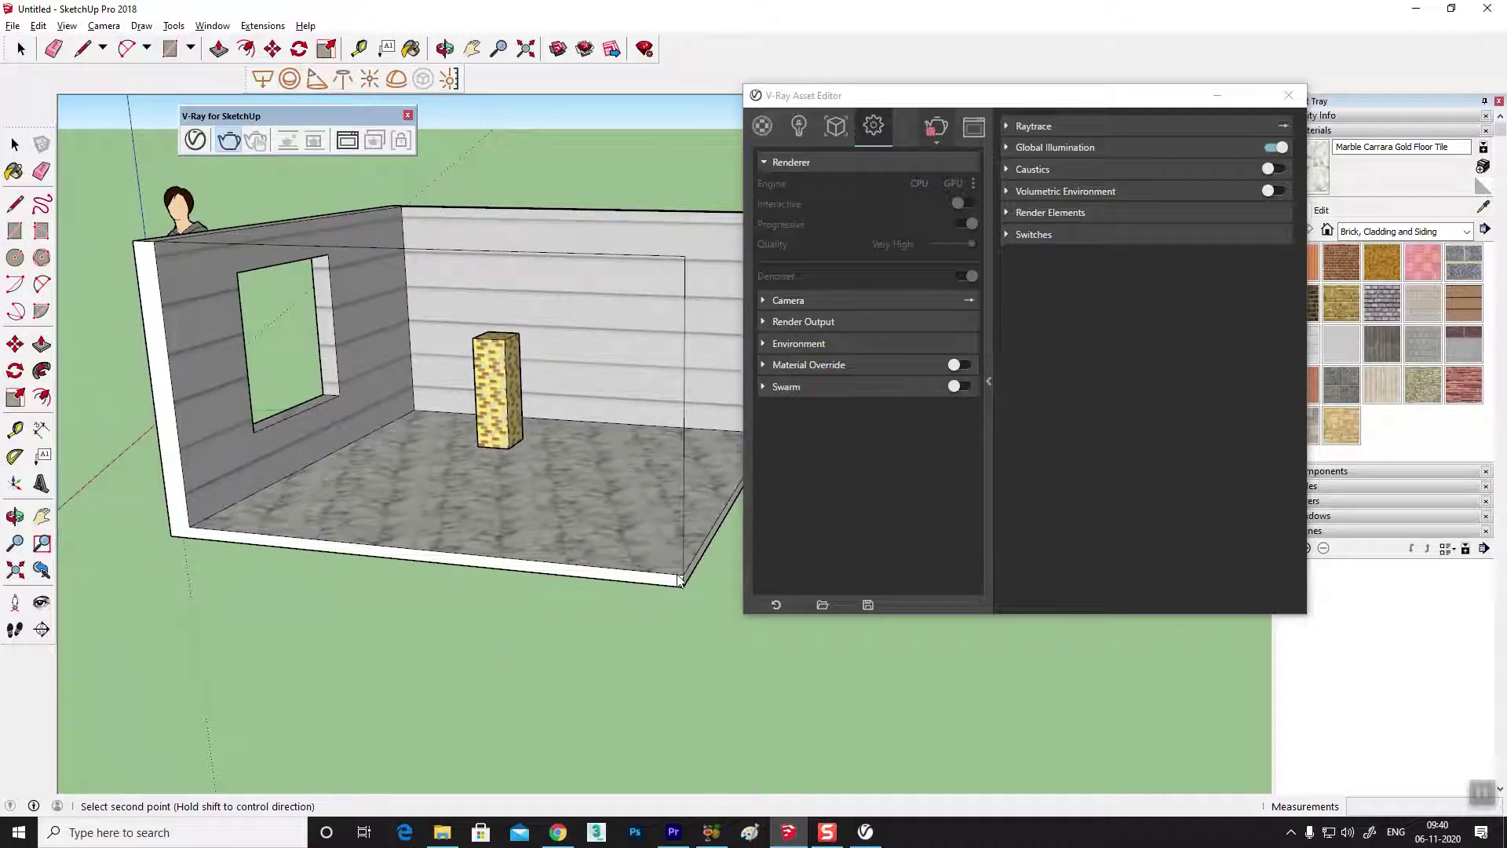
left_click(679, 581)
middle_click_drag(680, 585, 390, 639)
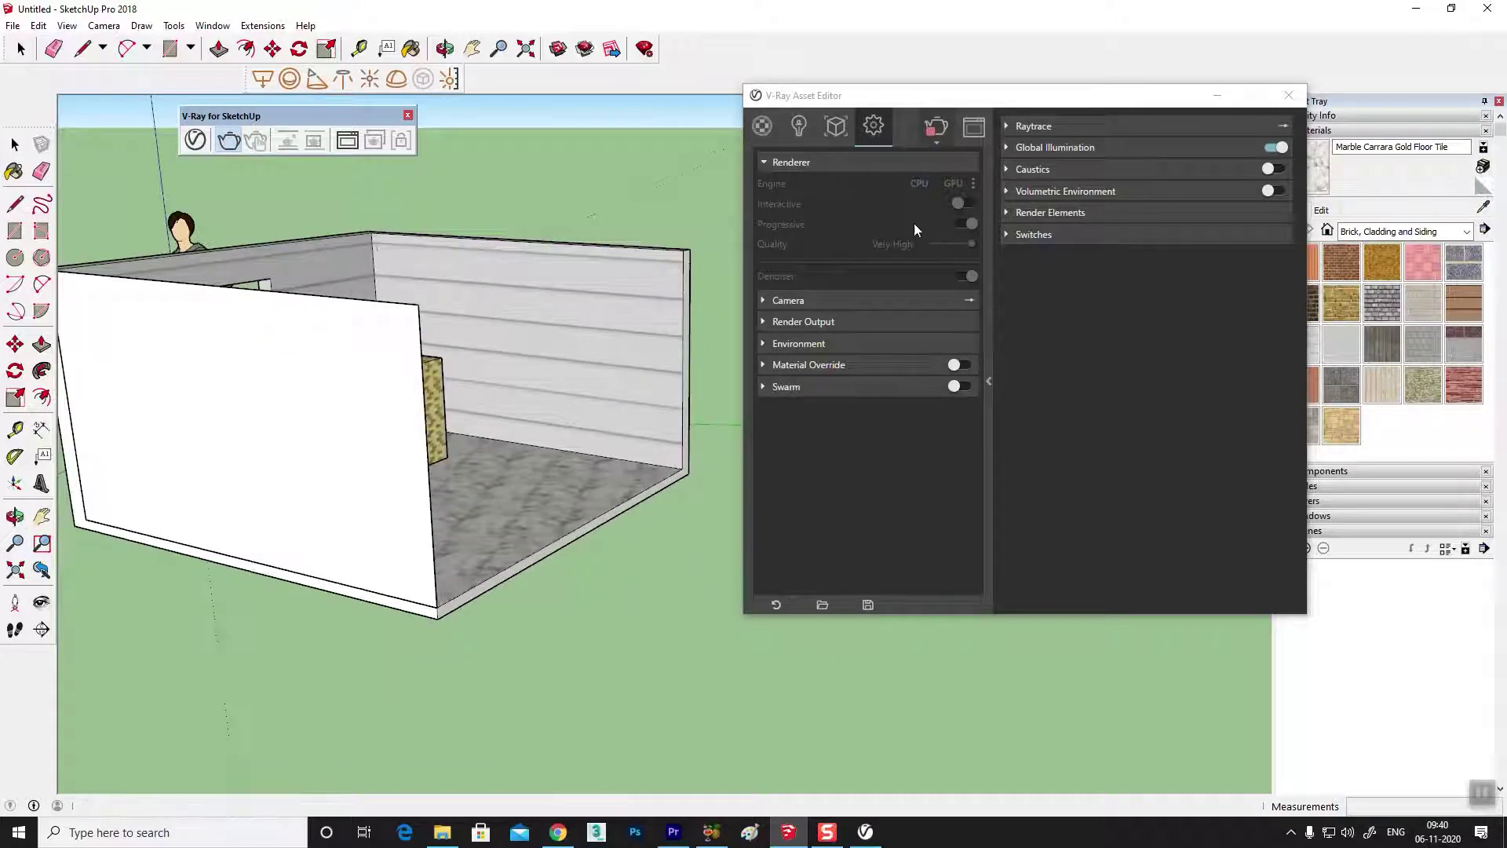
- Check the new light's intensity of 30 and start an interactive render
left_click(799, 125)
left_click(832, 174)
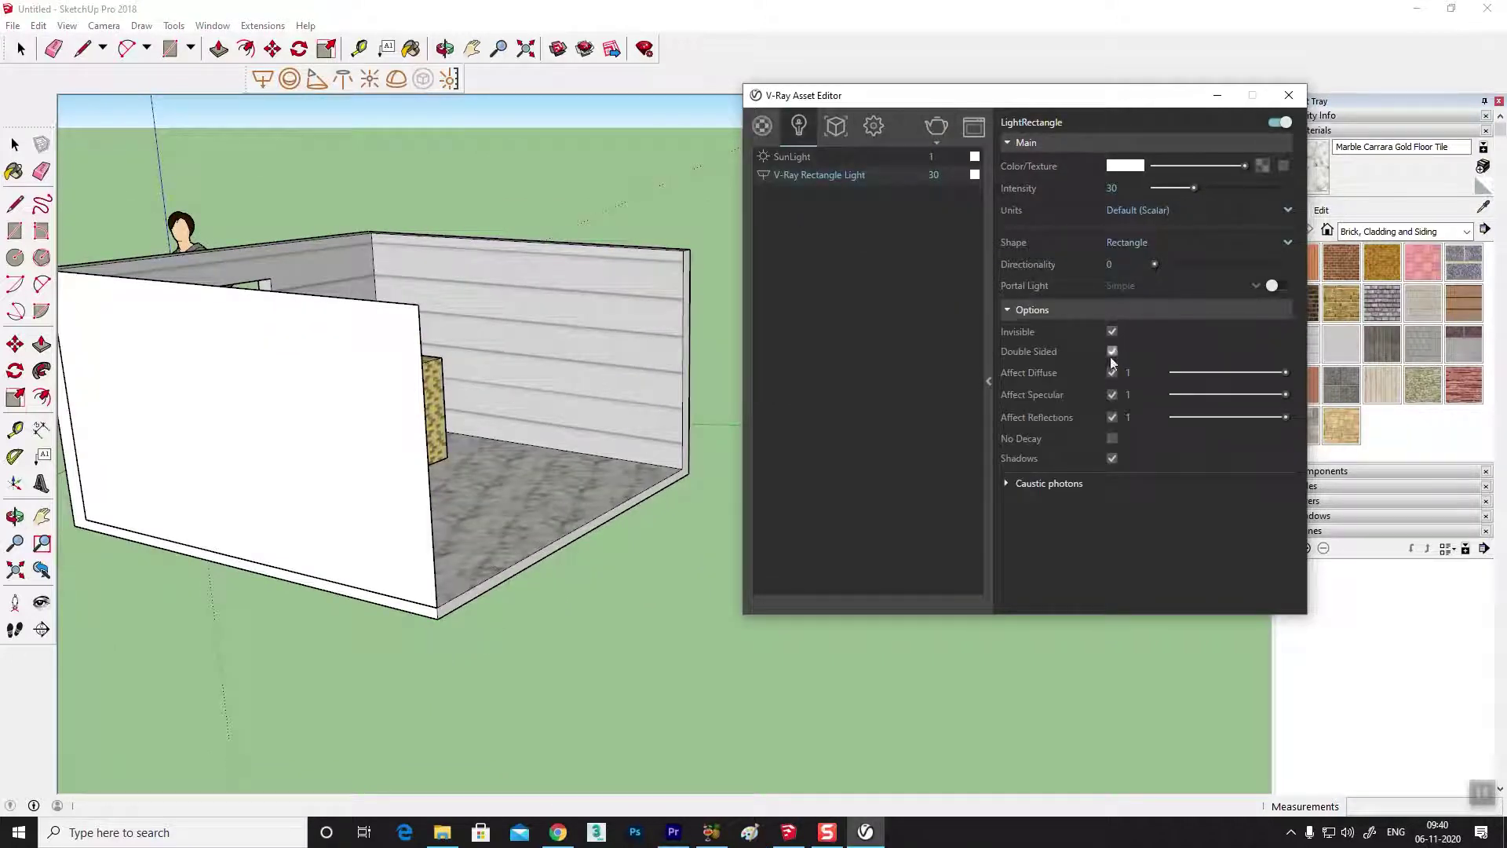
scroll(696, 521, "up", 5)
mouse_move(471, 606)
middle_mouse_down("shift")
mouse_move(589, 733)
mouse_move(555, 649)
mouse_move(588, 639)
middle_mouse_up("shift")
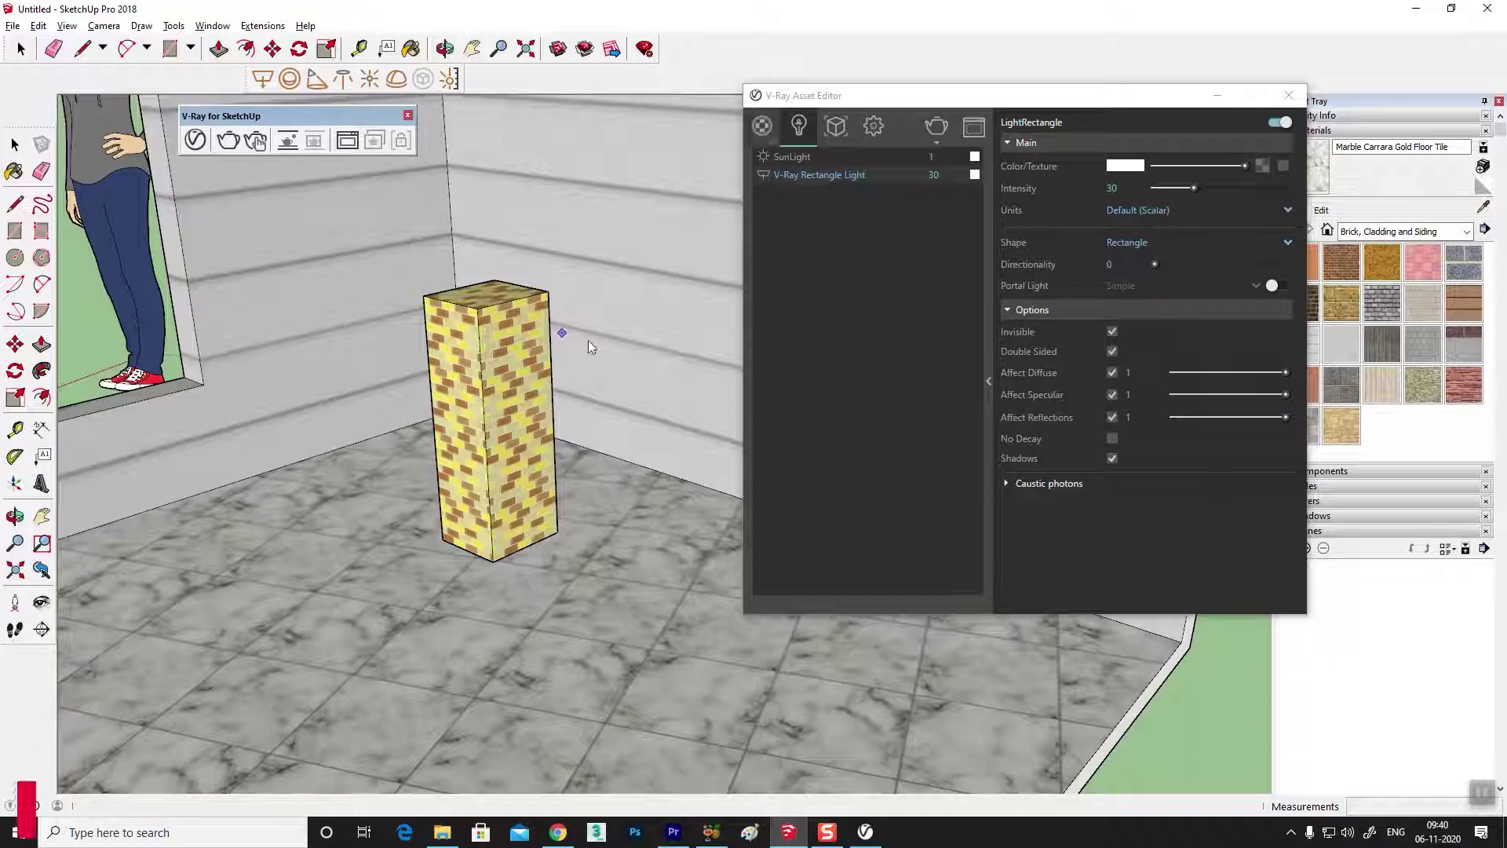
key("space")
left_click(245, 143)
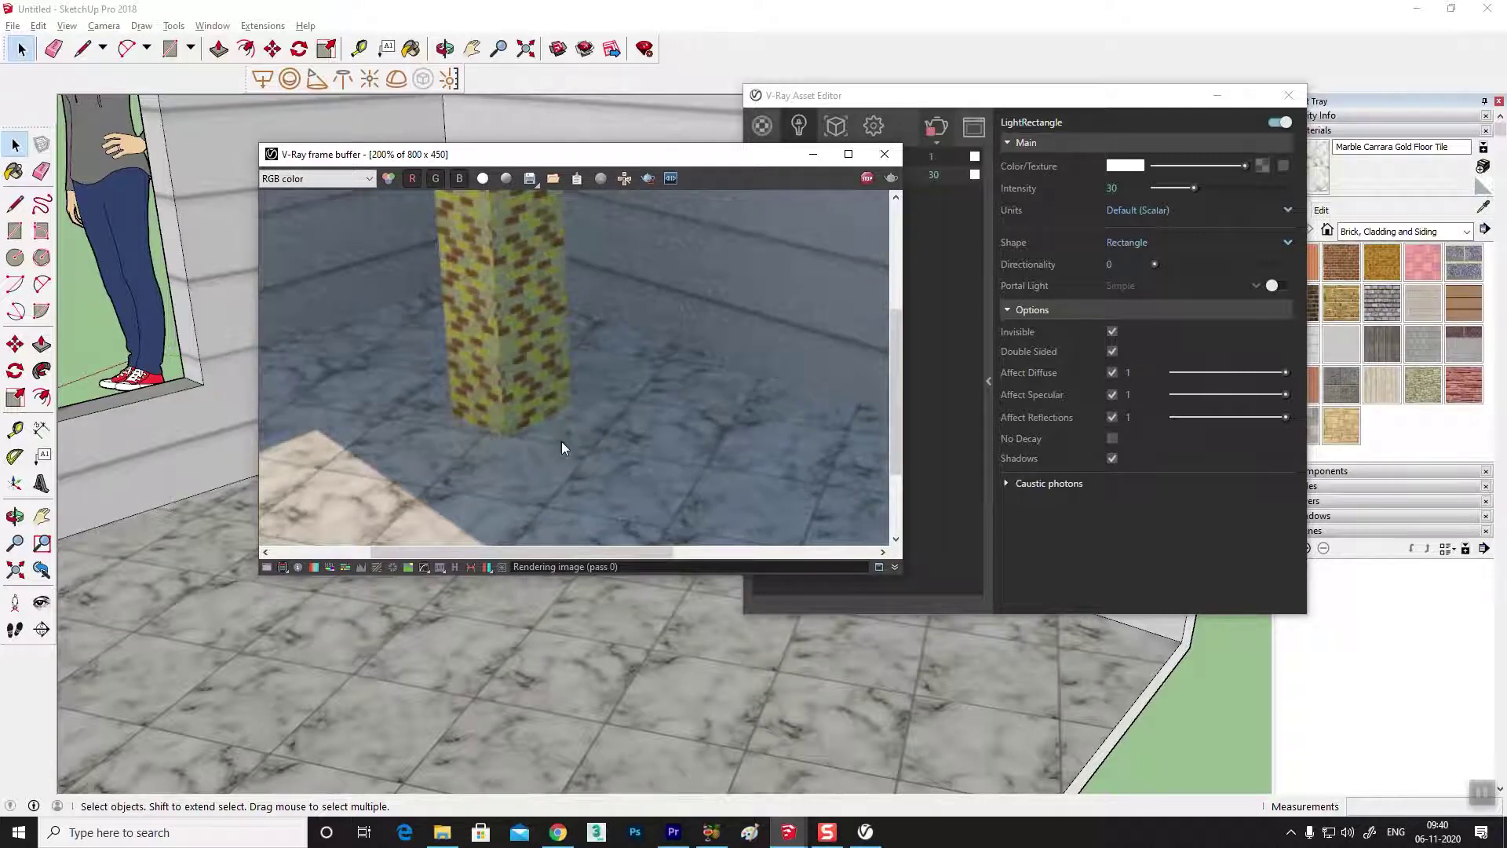
- Set the Rectangle Light intensity to 200 and restart the render
left_click(1061, 189)
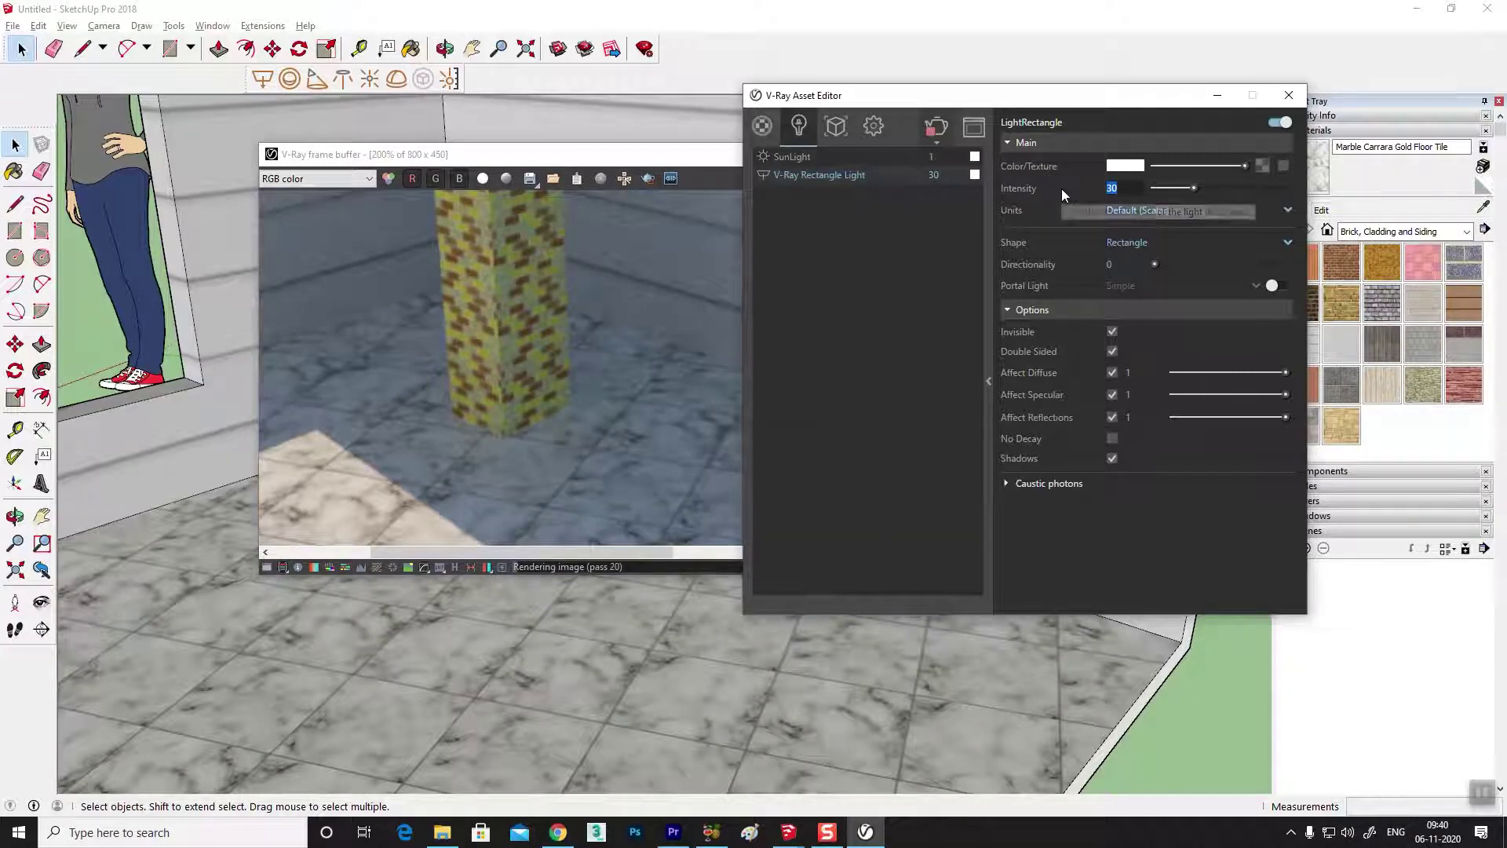
type("200")
key("Return")
left_click_drag(502, 155, 410, 153)
left_click(775, 170)
left_click(799, 169)
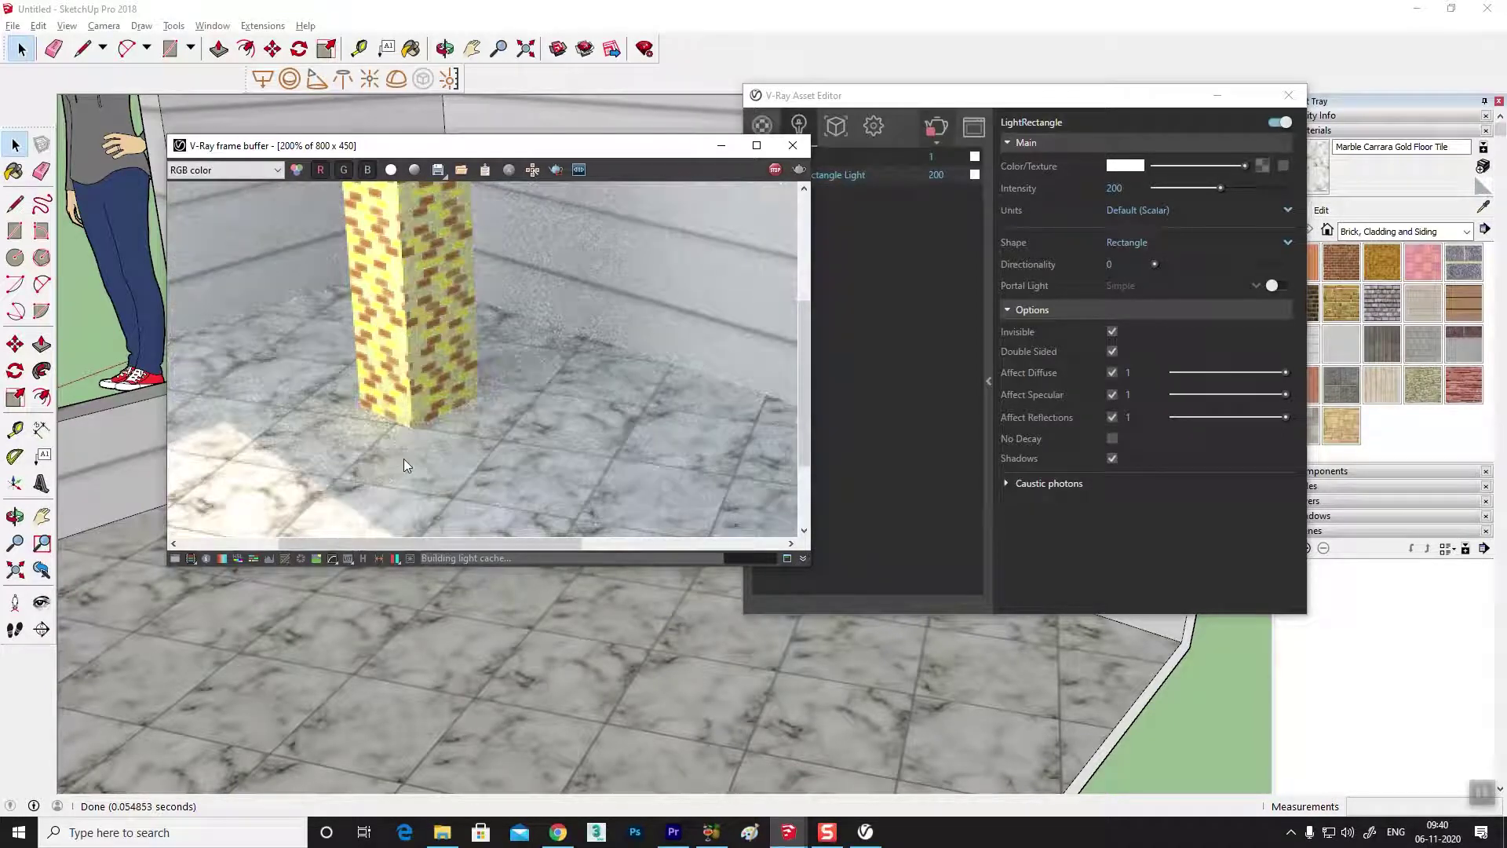
- Paint the floor with Stone Vein Gray from the Stone collection and re-render
left_click(1462, 231)
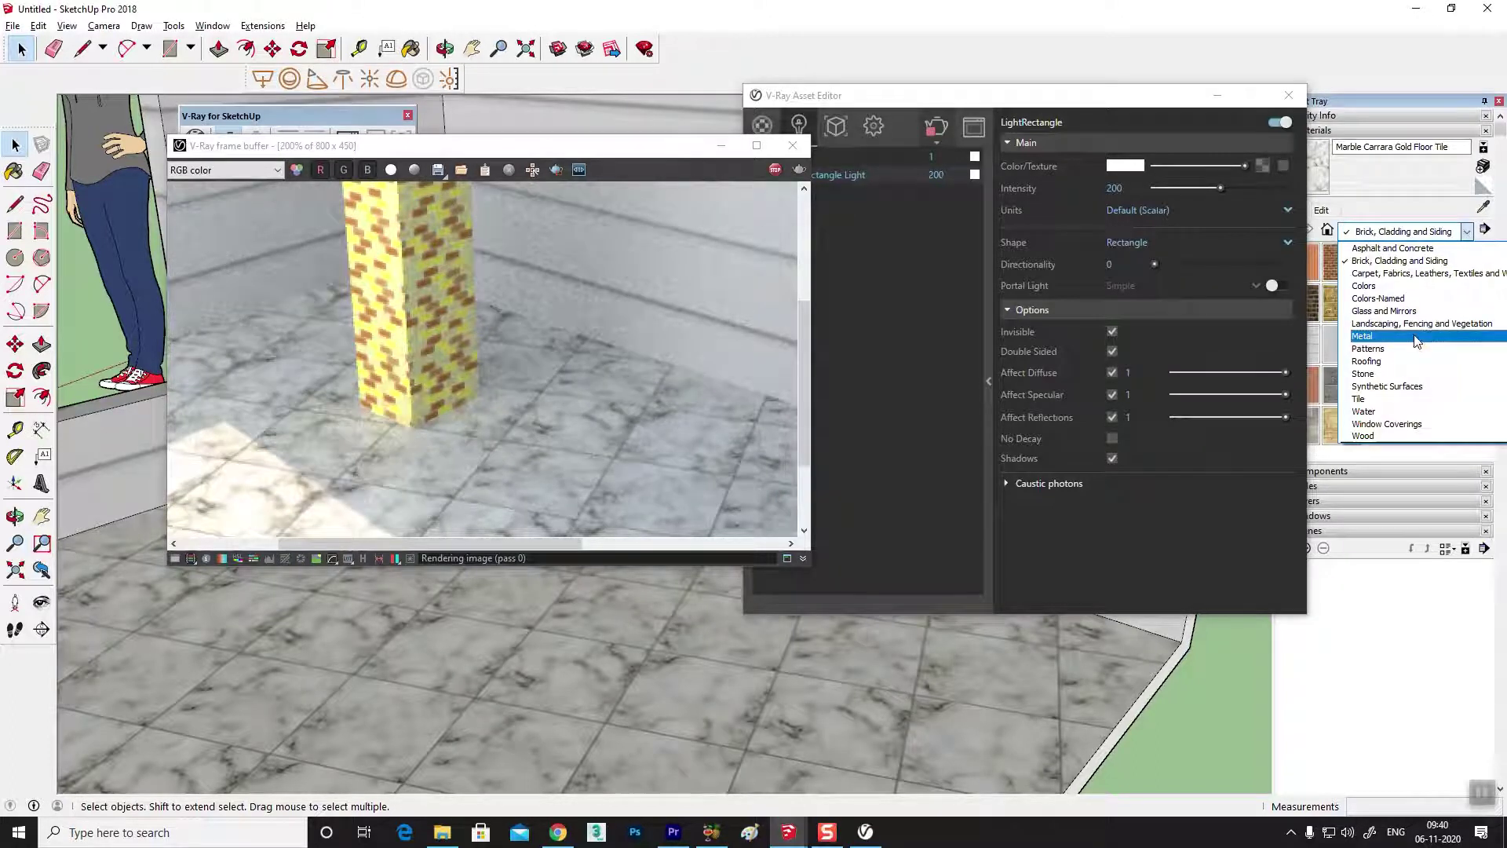
left_click(1413, 374)
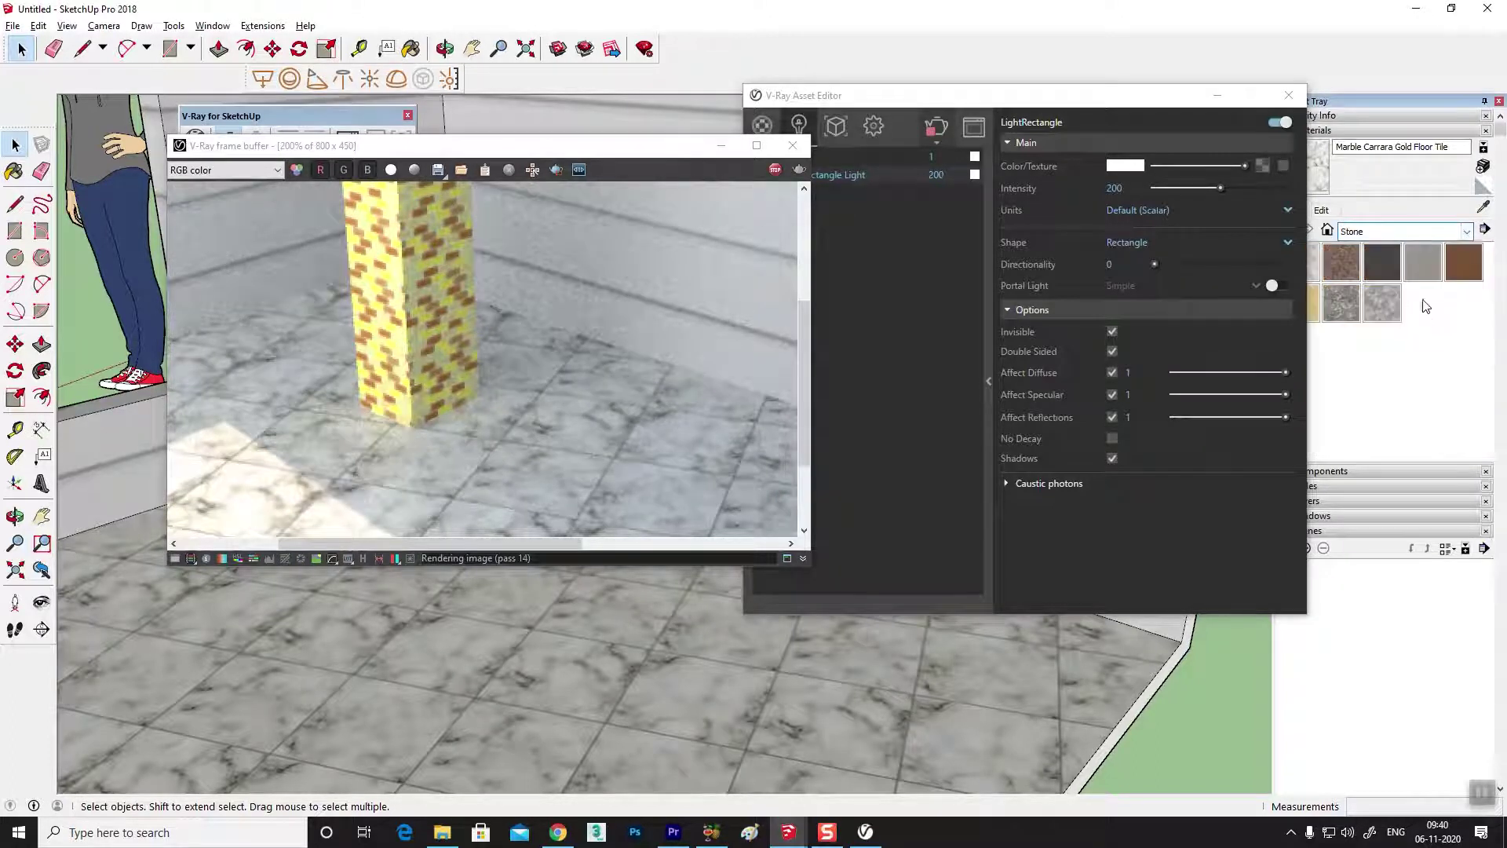
left_click(1383, 302)
left_click(785, 692)
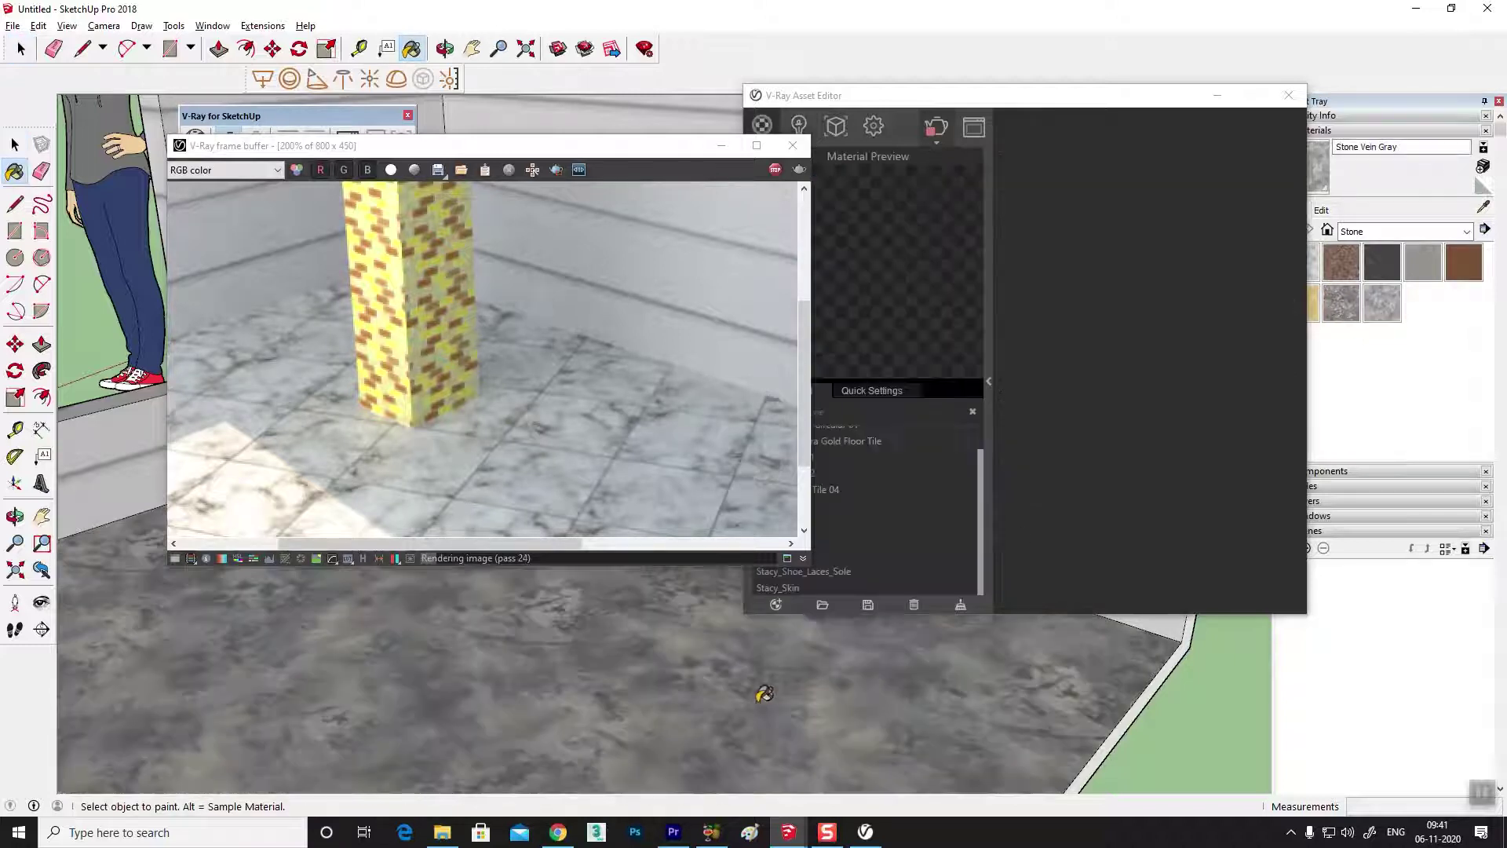
left_click(792, 146)
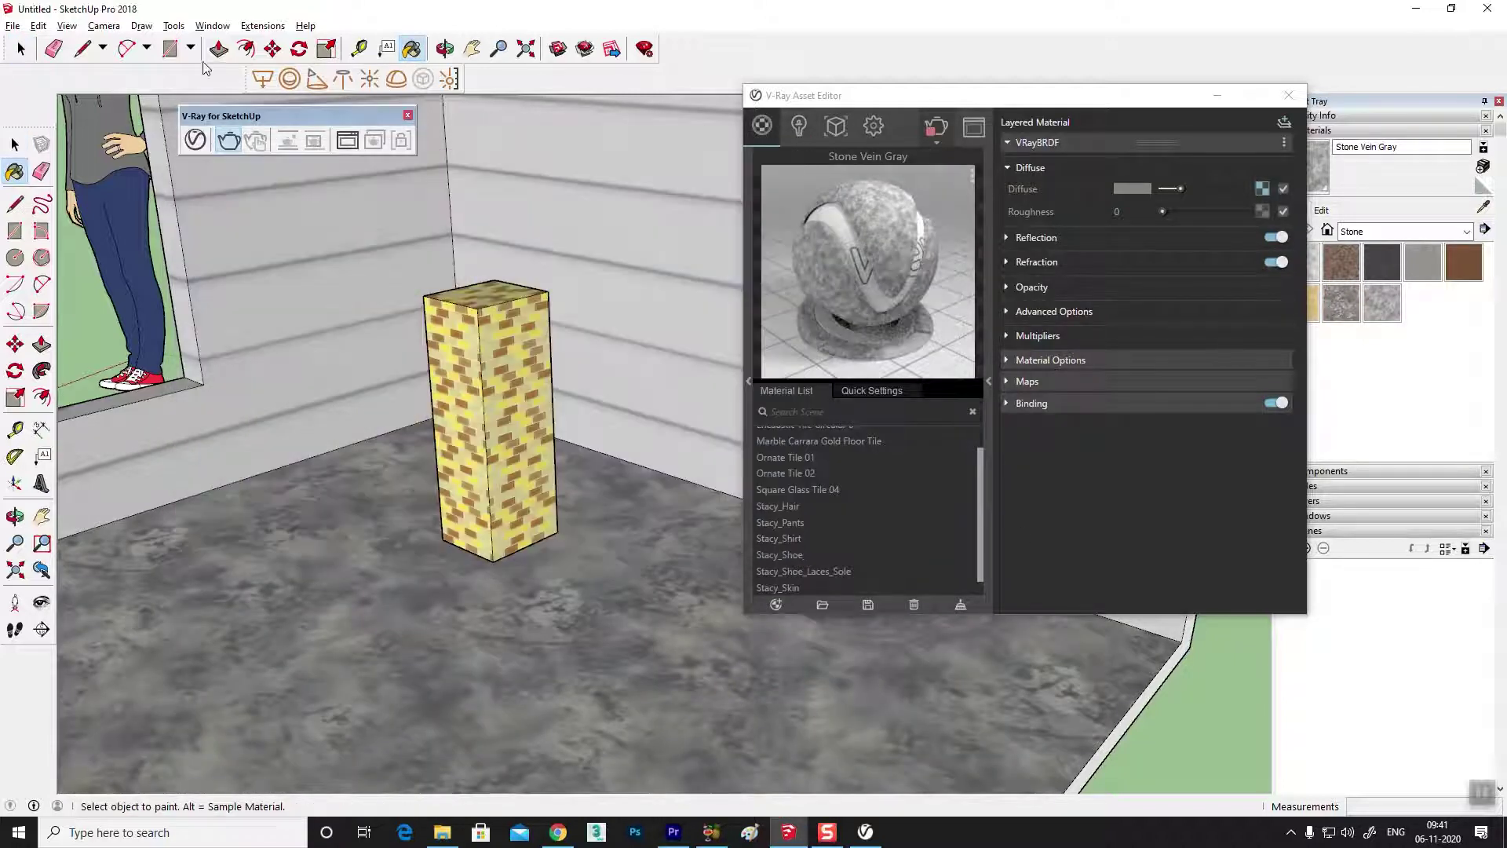
left_click(260, 142)
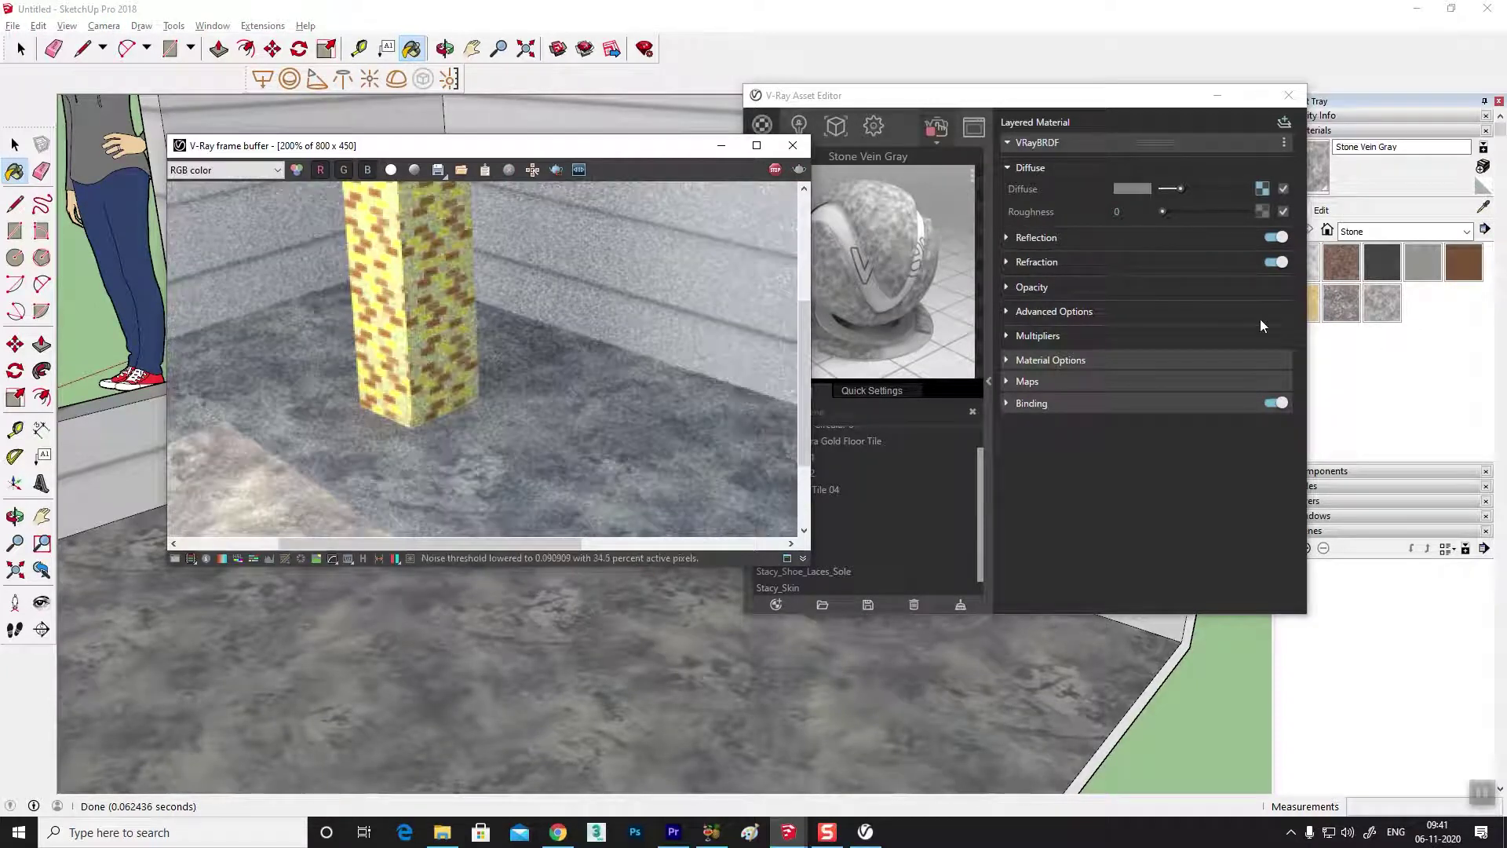
- Repaint the floor with Carrera Marble and set its reflection colour to fully white
left_click(1316, 262)
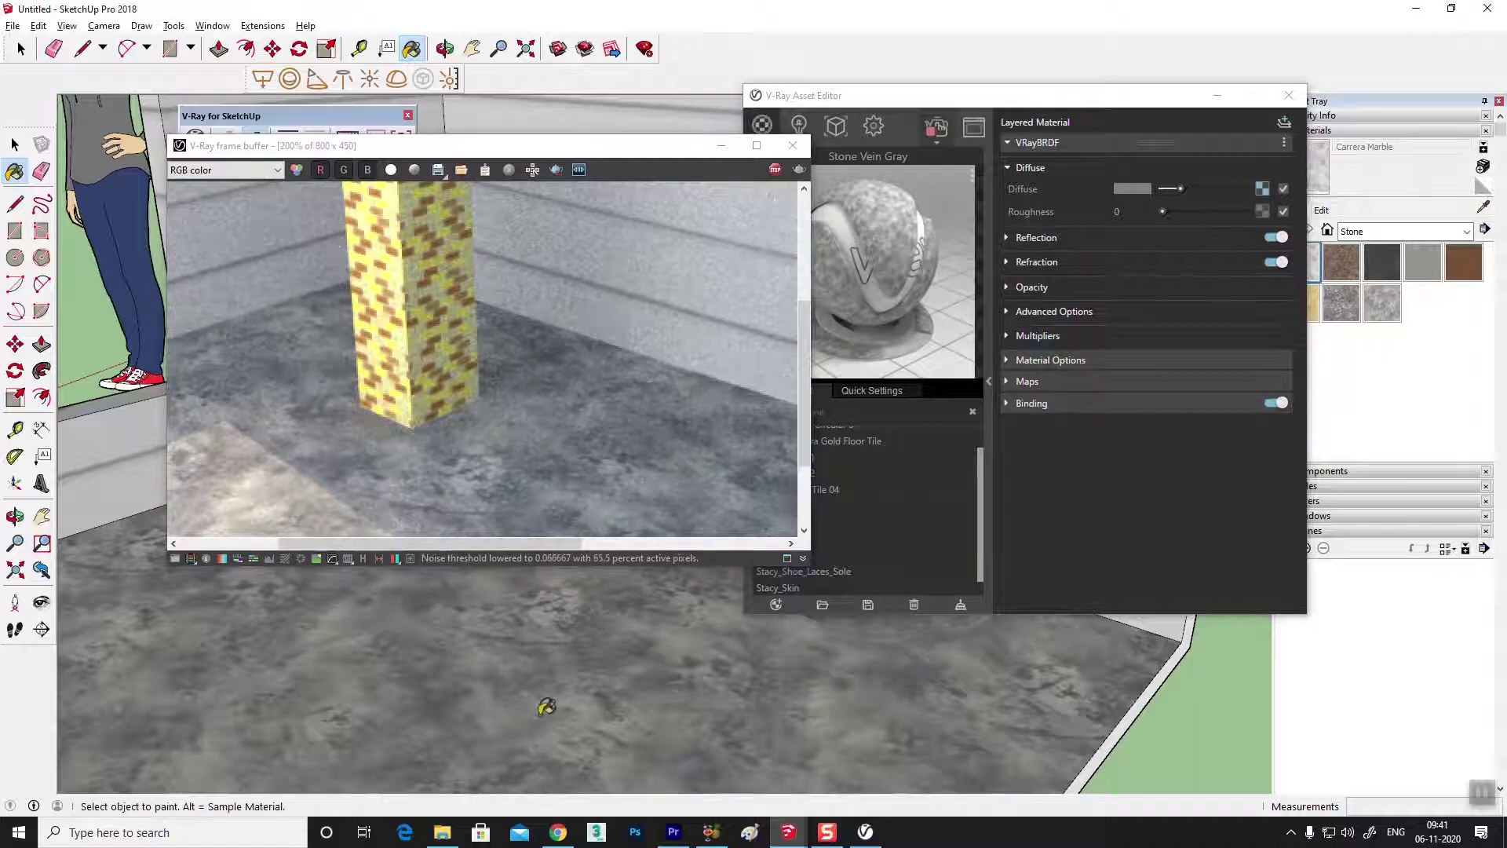
left_click(546, 706)
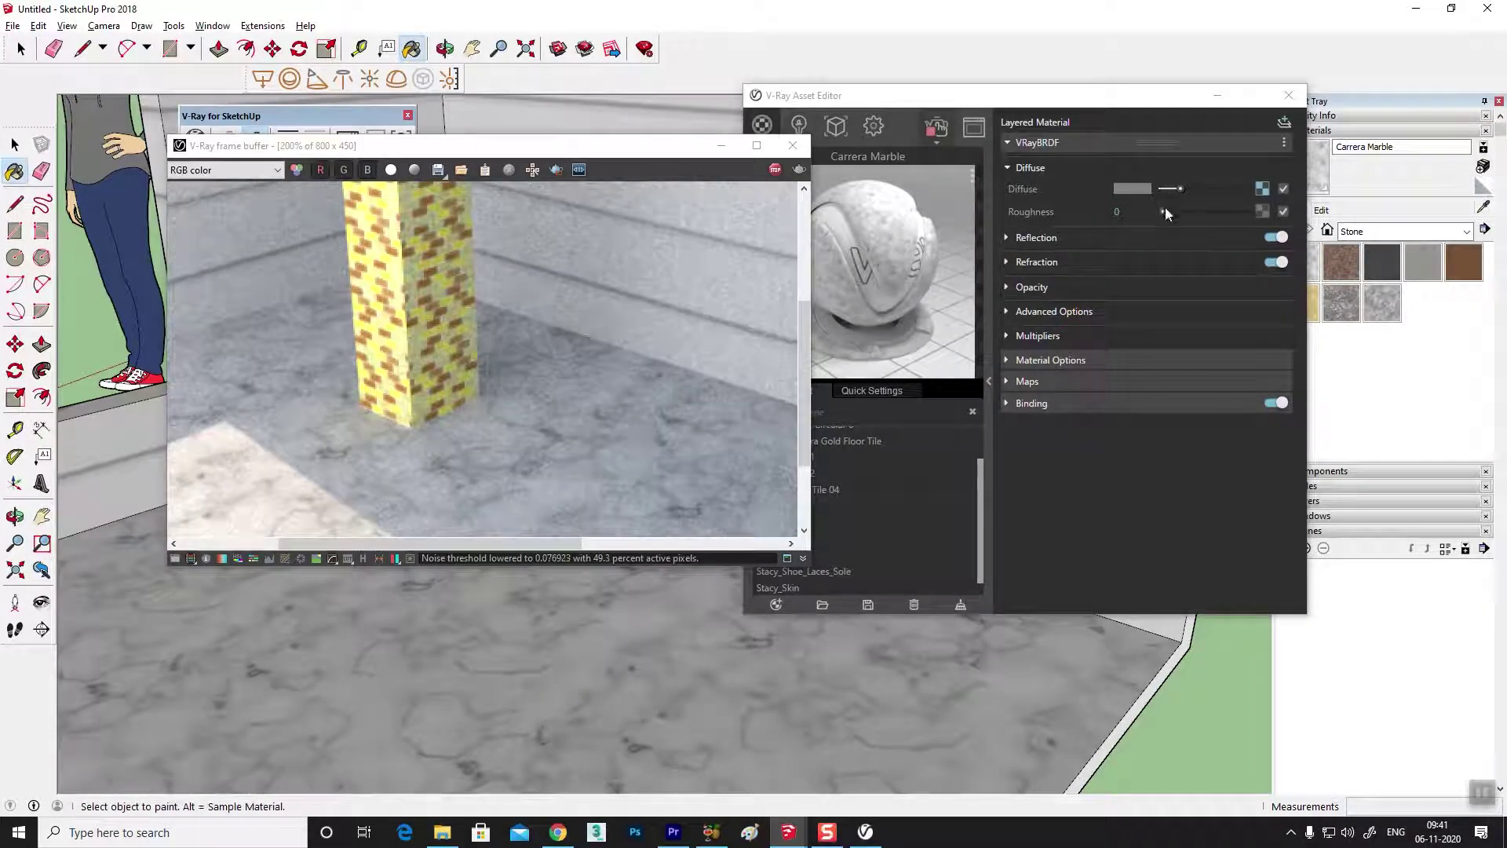
left_click(1008, 237)
left_click_drag(1184, 257, 1241, 257)
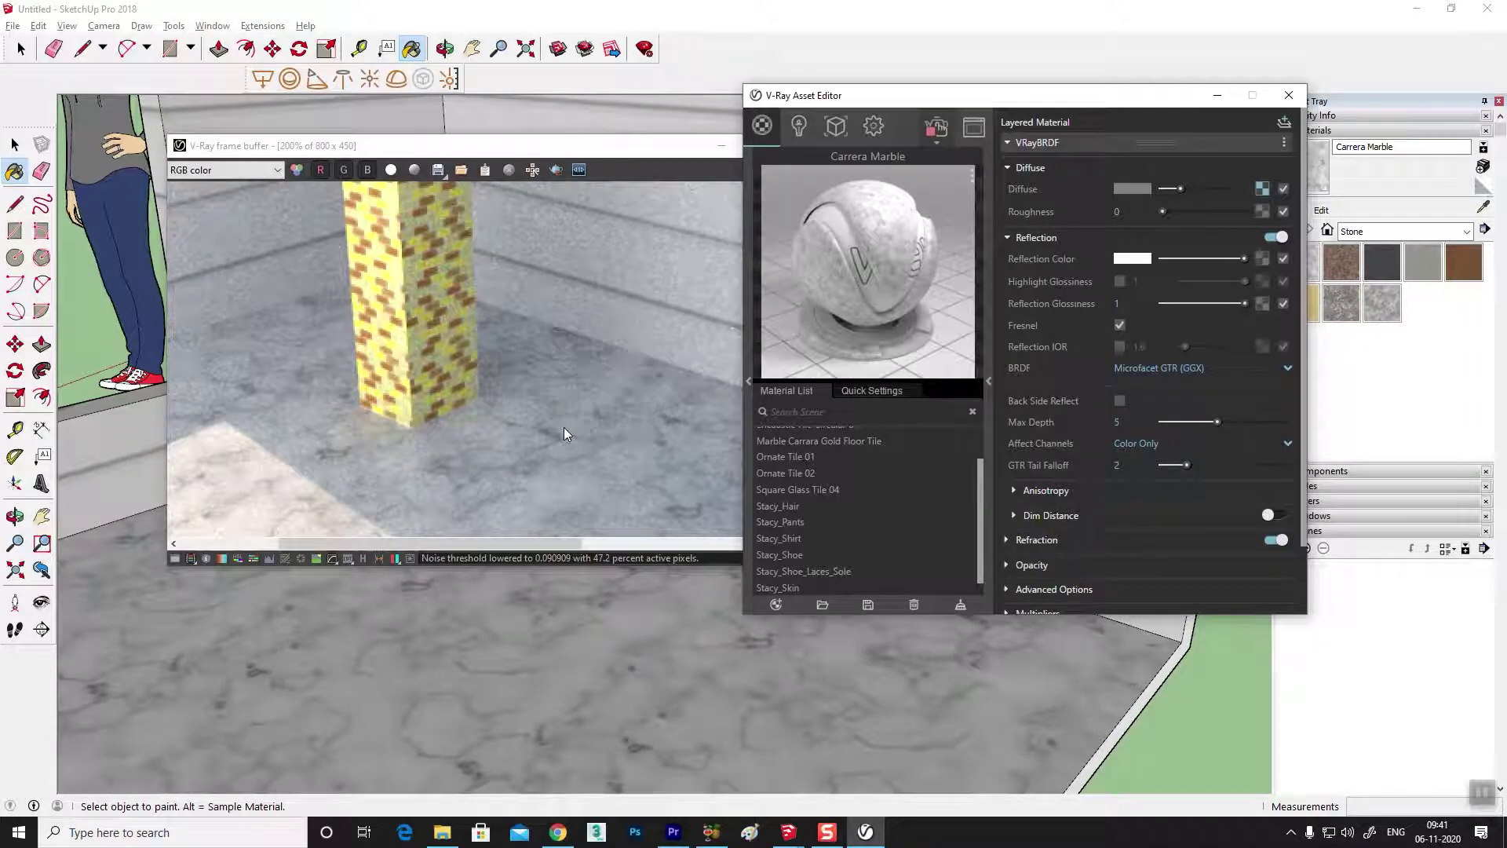
left_click(793, 129)
- Turn off the SunLight, inspect the rectangle-light-only render, and reopen the Carrera Marble settings
left_click(764, 155)
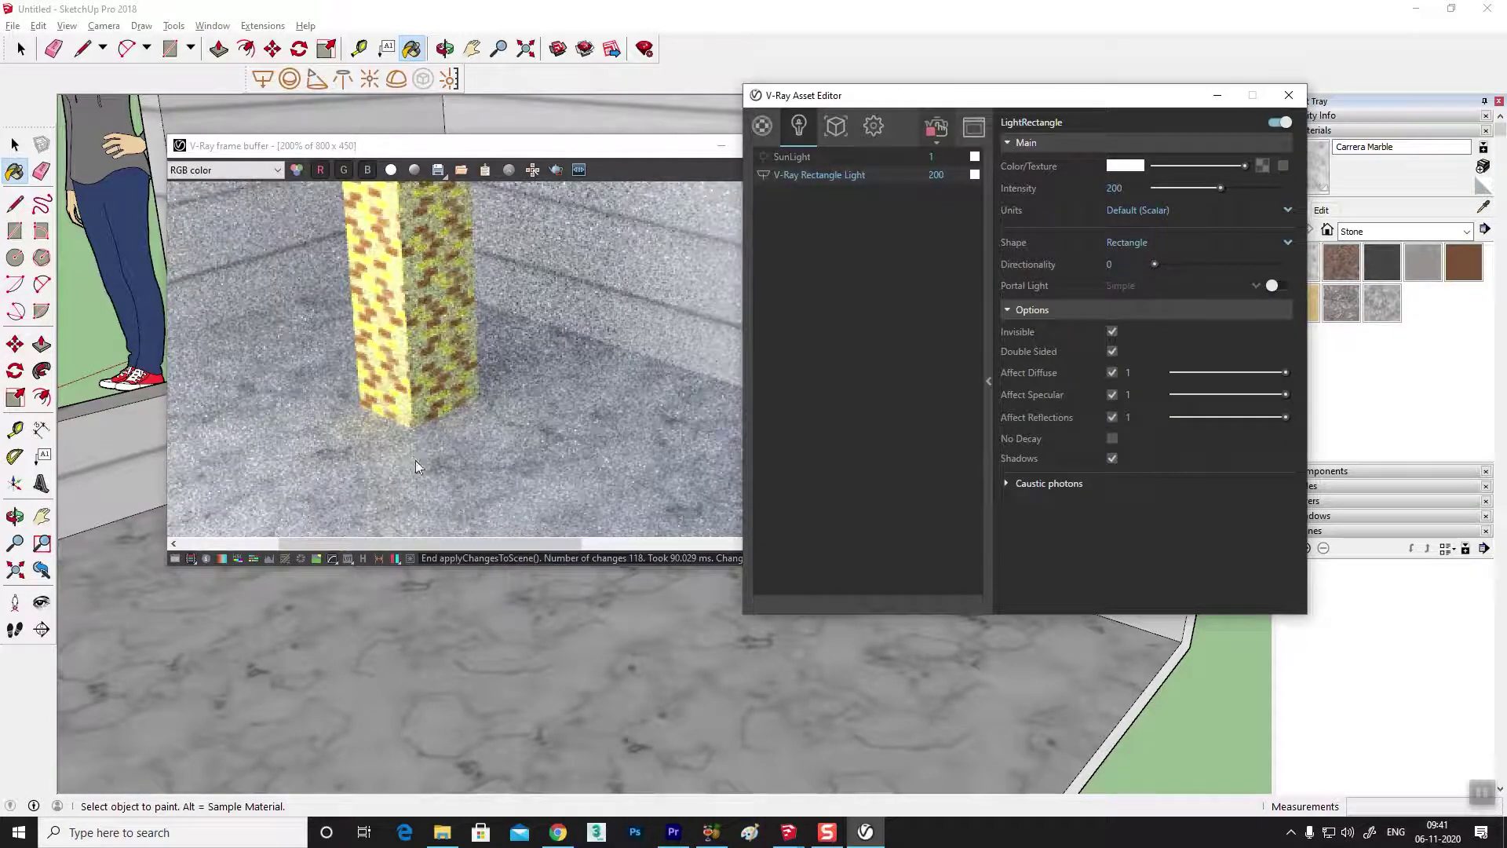
scroll(421, 441, "down", 1)
scroll(408, 479, "up", 1)
scroll(422, 486, "down", 1)
scroll(445, 492, "up", 1)
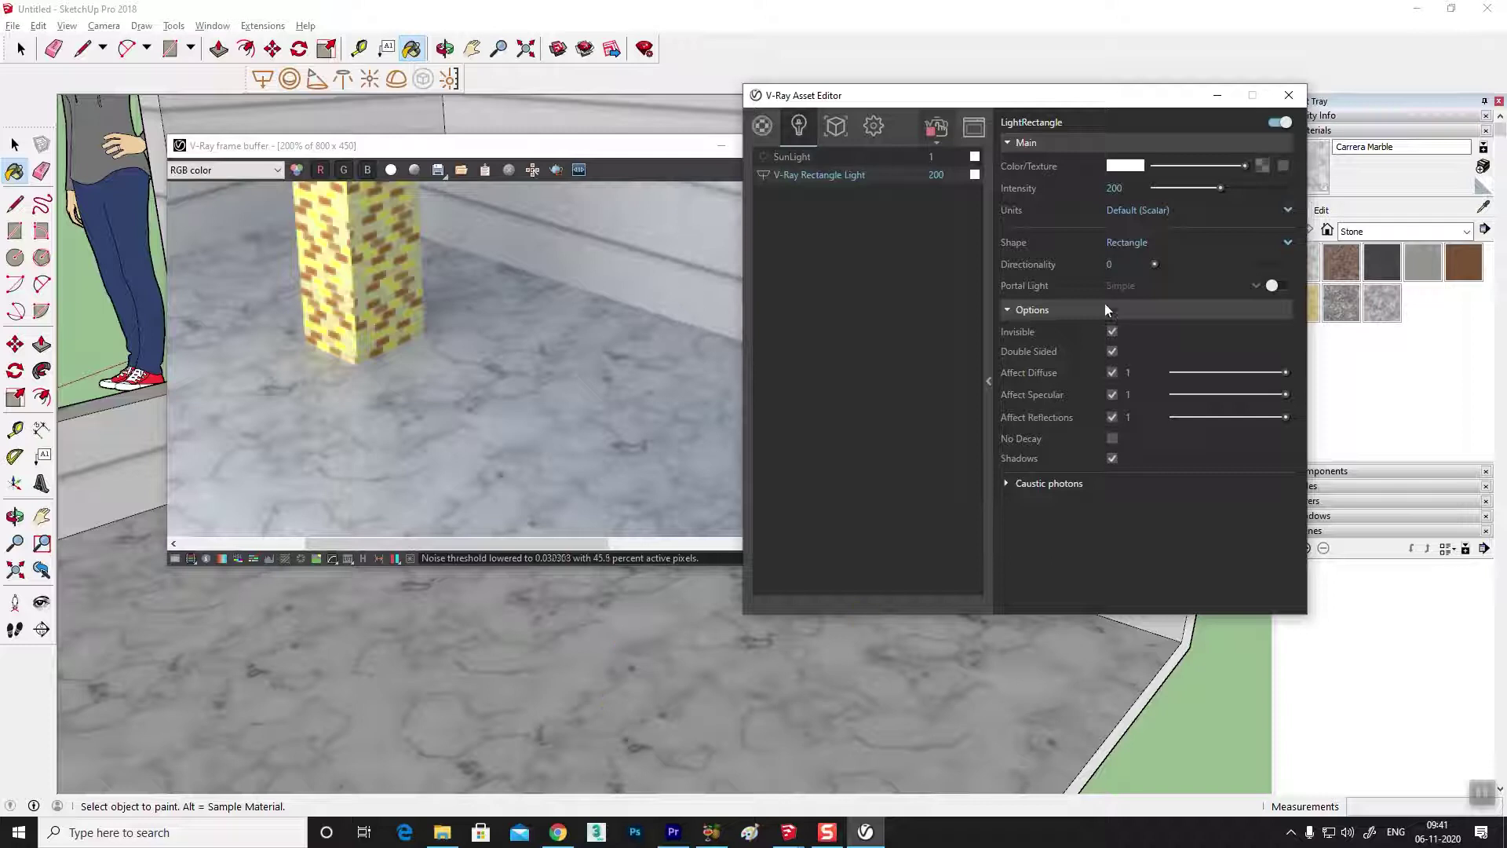
left_click(763, 127)
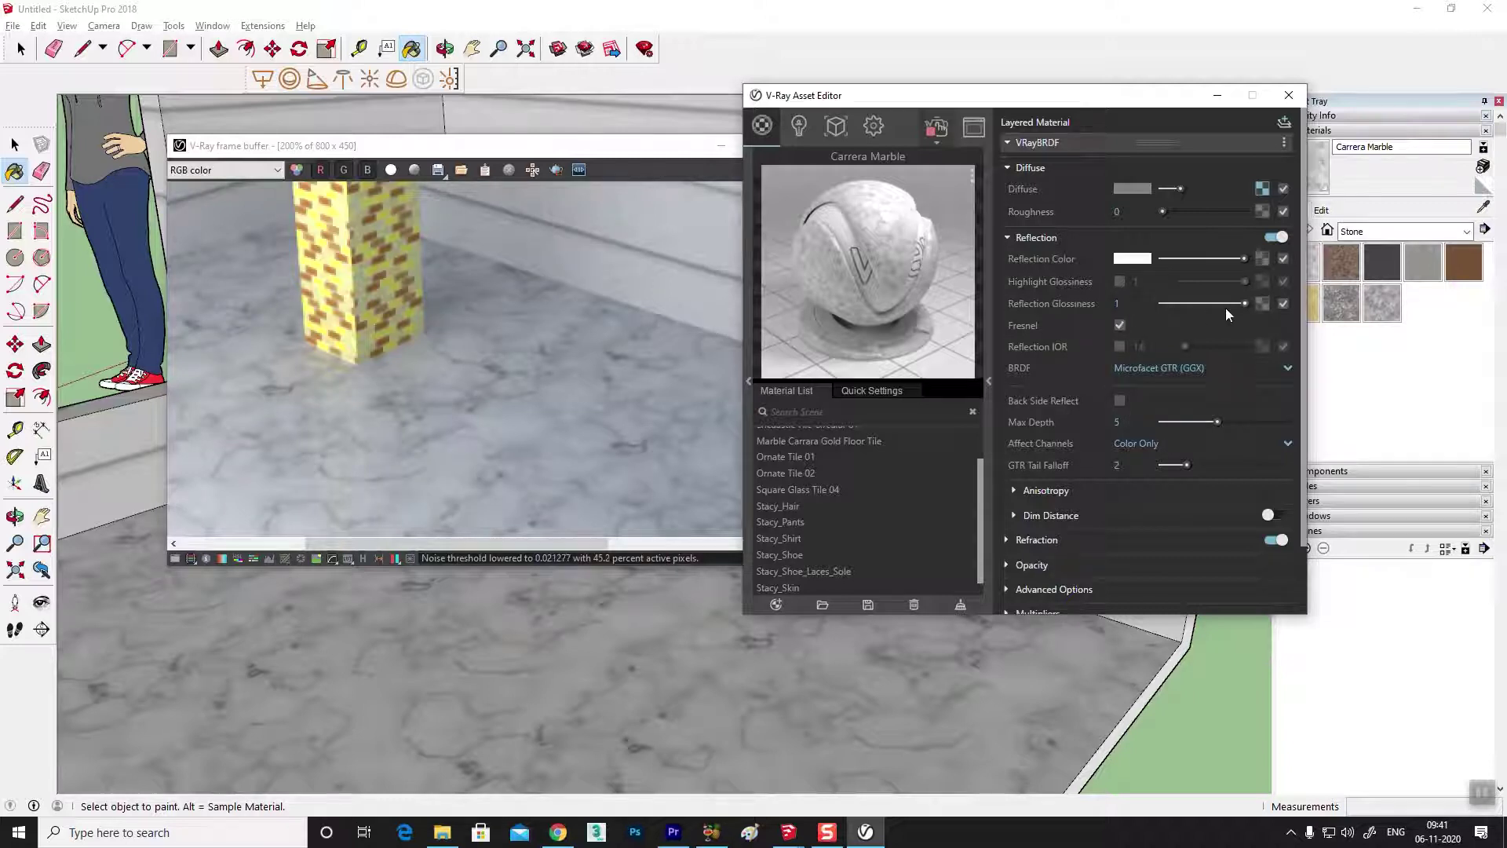
- Keep Carrera Marble glossiness at 1, enable highlight glossiness and Reflection IOR 1.6, and disable Fresnel
left_click(1124, 303)
key("Return")
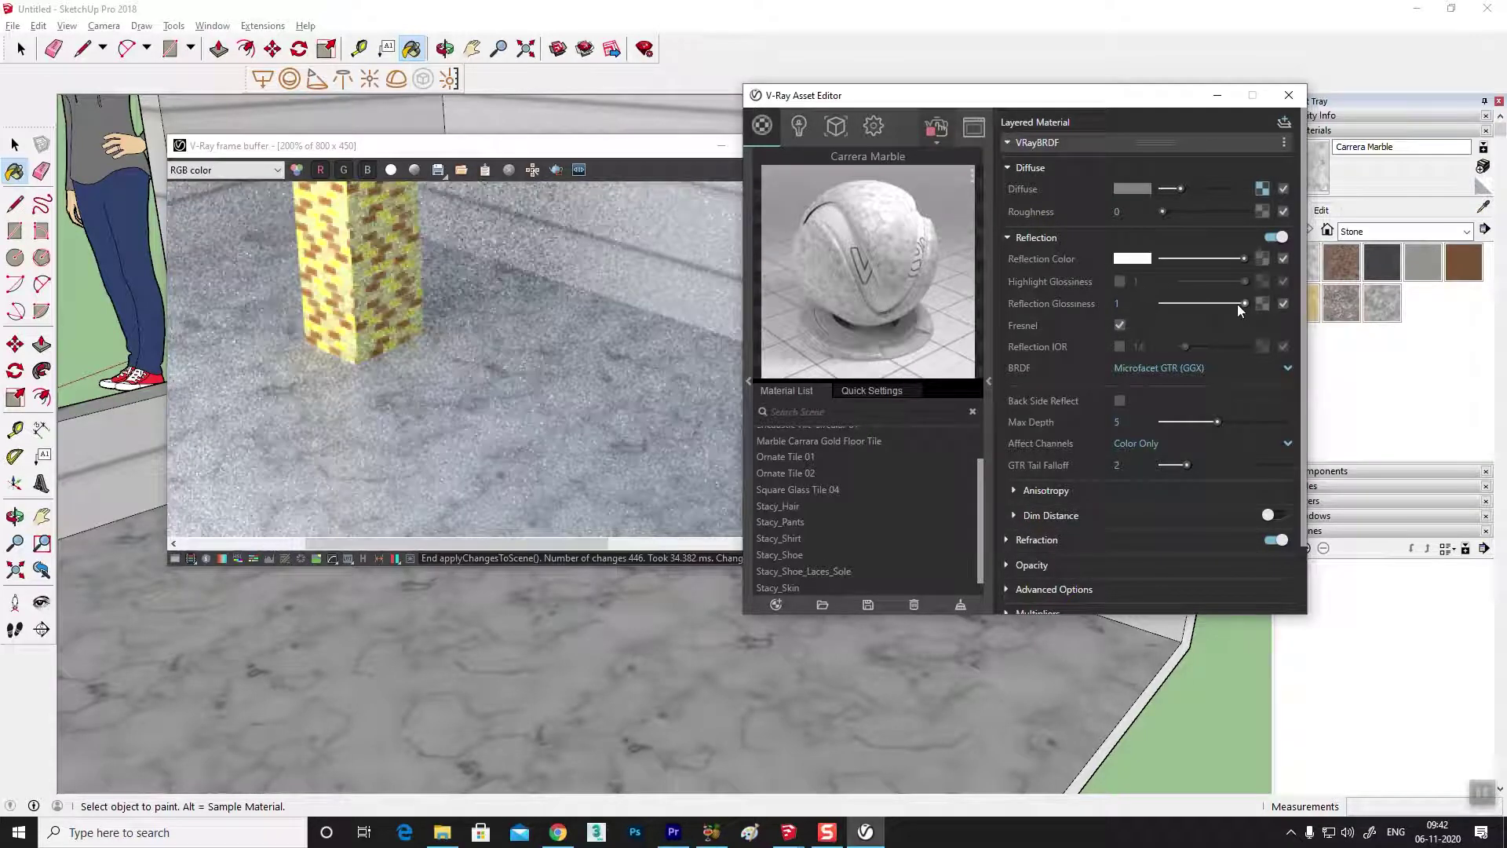
left_click(1121, 282)
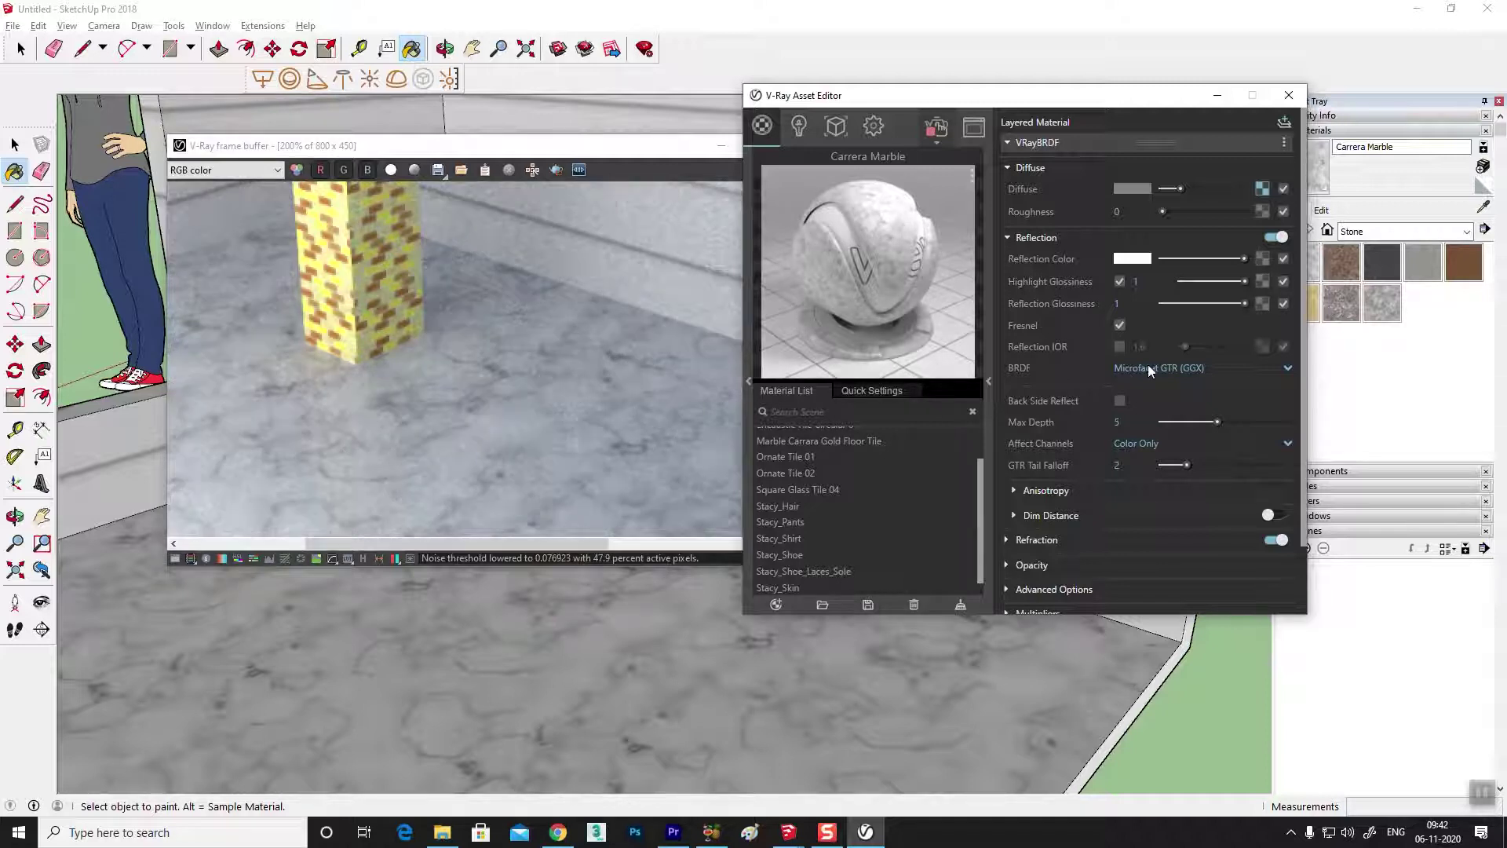
left_click(1119, 346)
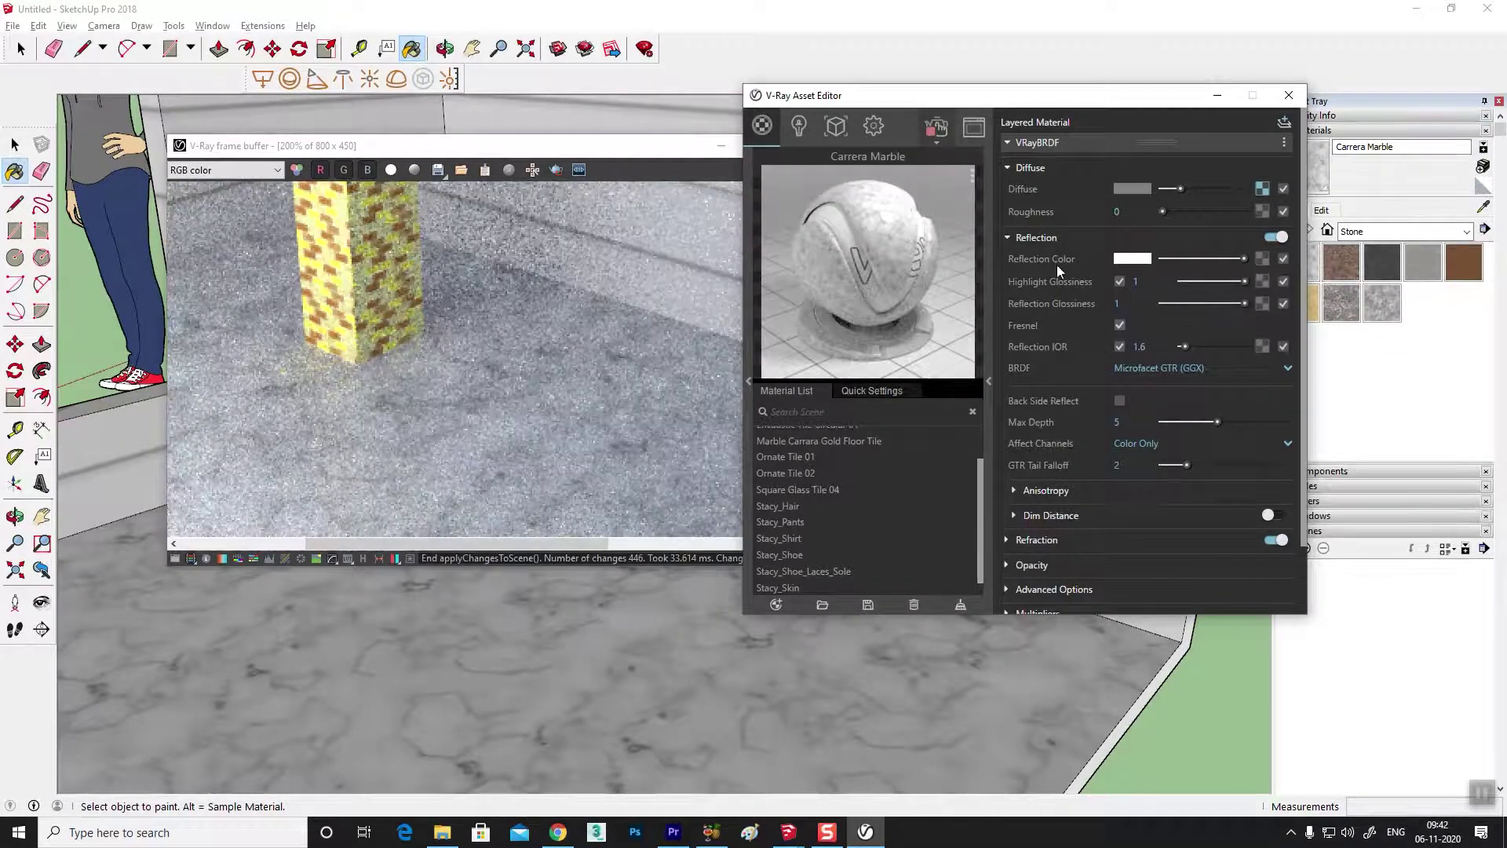
left_click_drag(1242, 304, 1222, 304)
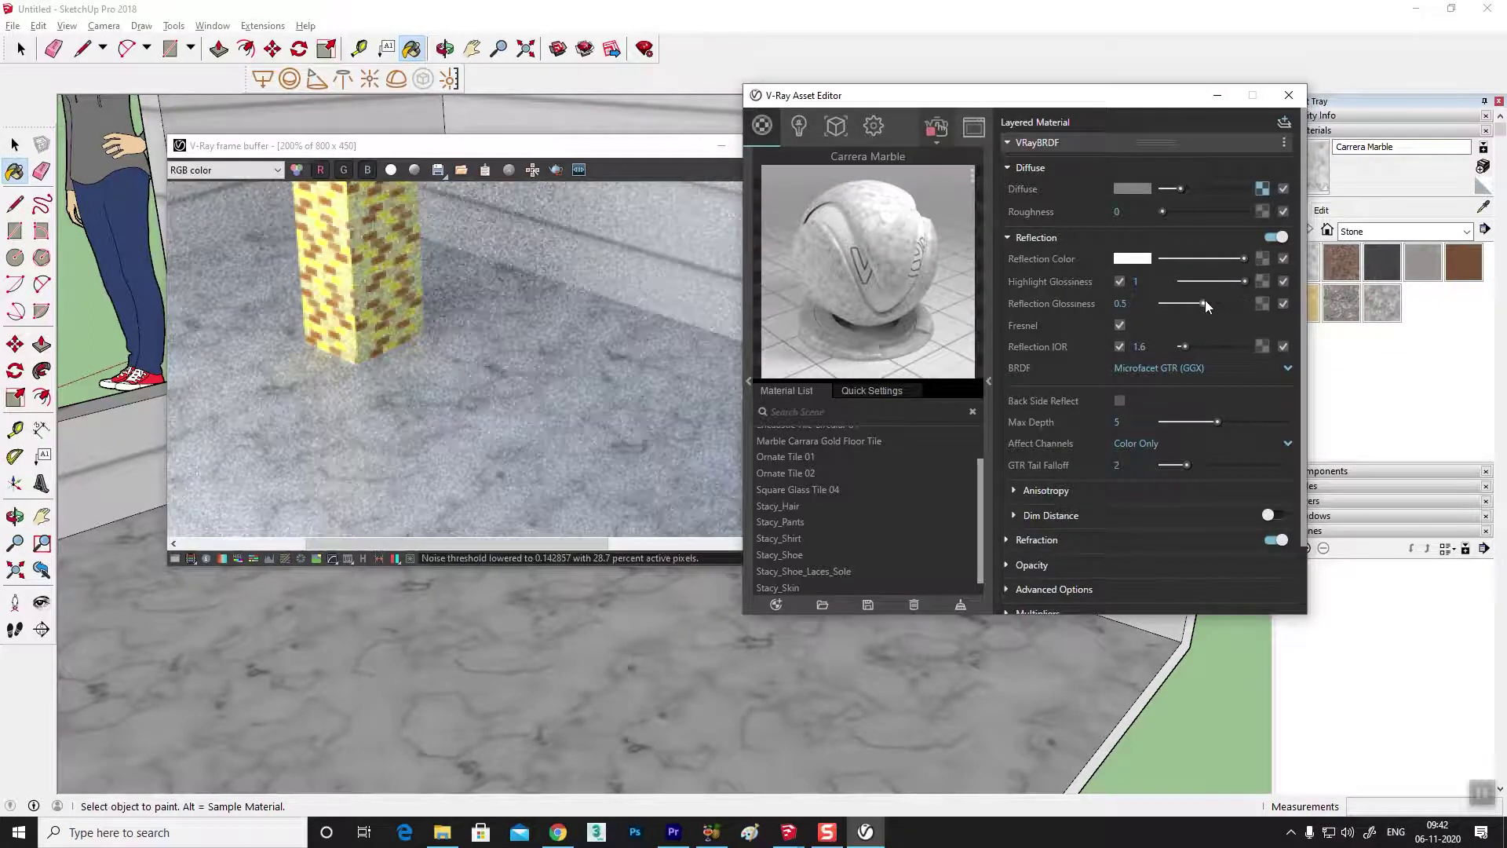
left_click_drag(1203, 303, 1257, 302)
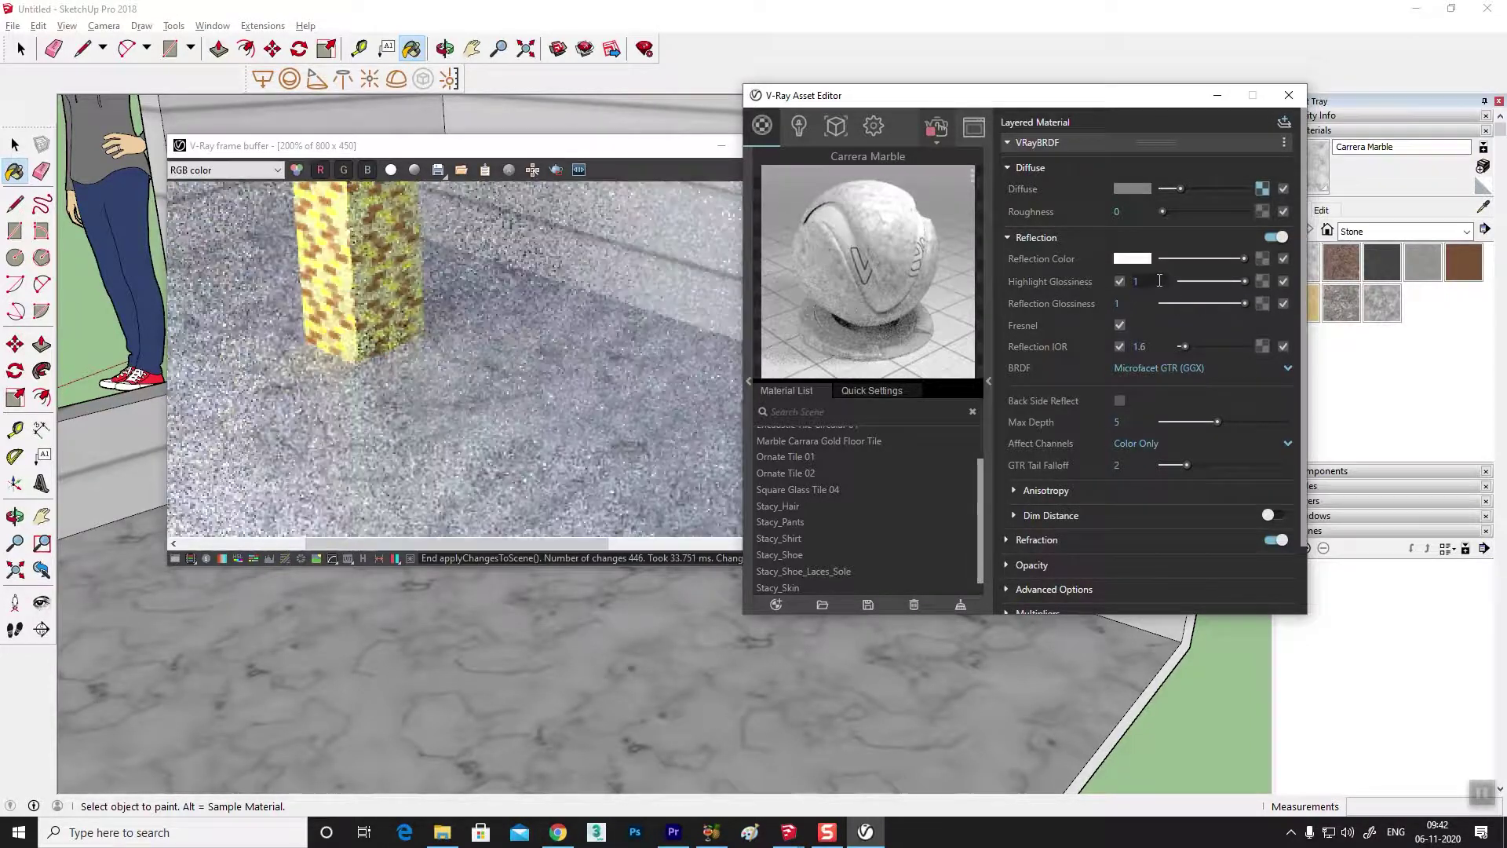
left_click(1120, 325)
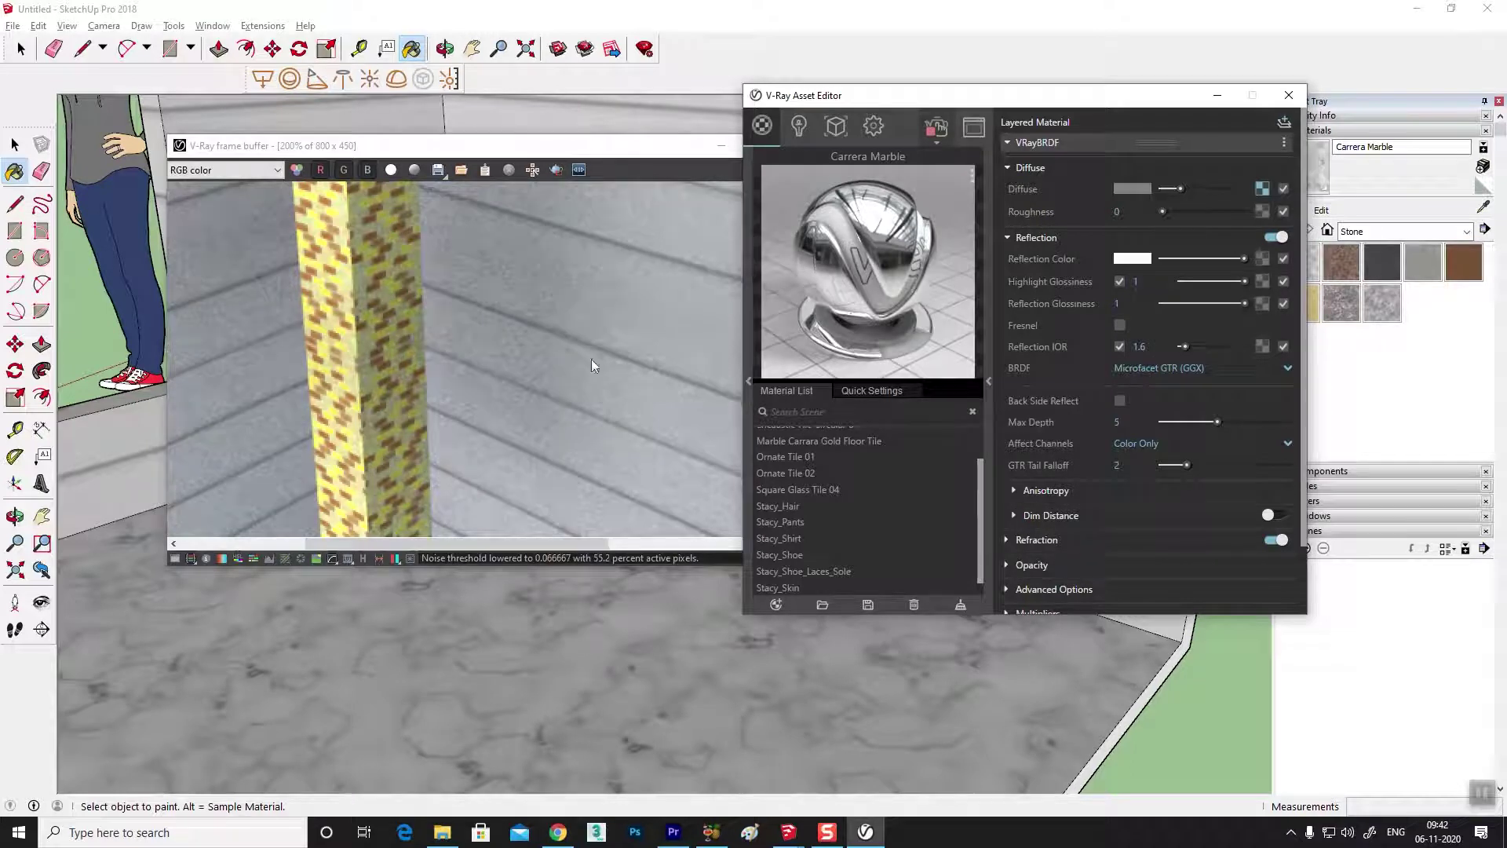
- Try out Carrera Marble's reflection glossiness and IOR, enable Fresnel, and settle glossiness at 1
left_click_drag(1184, 345, 1181, 345)
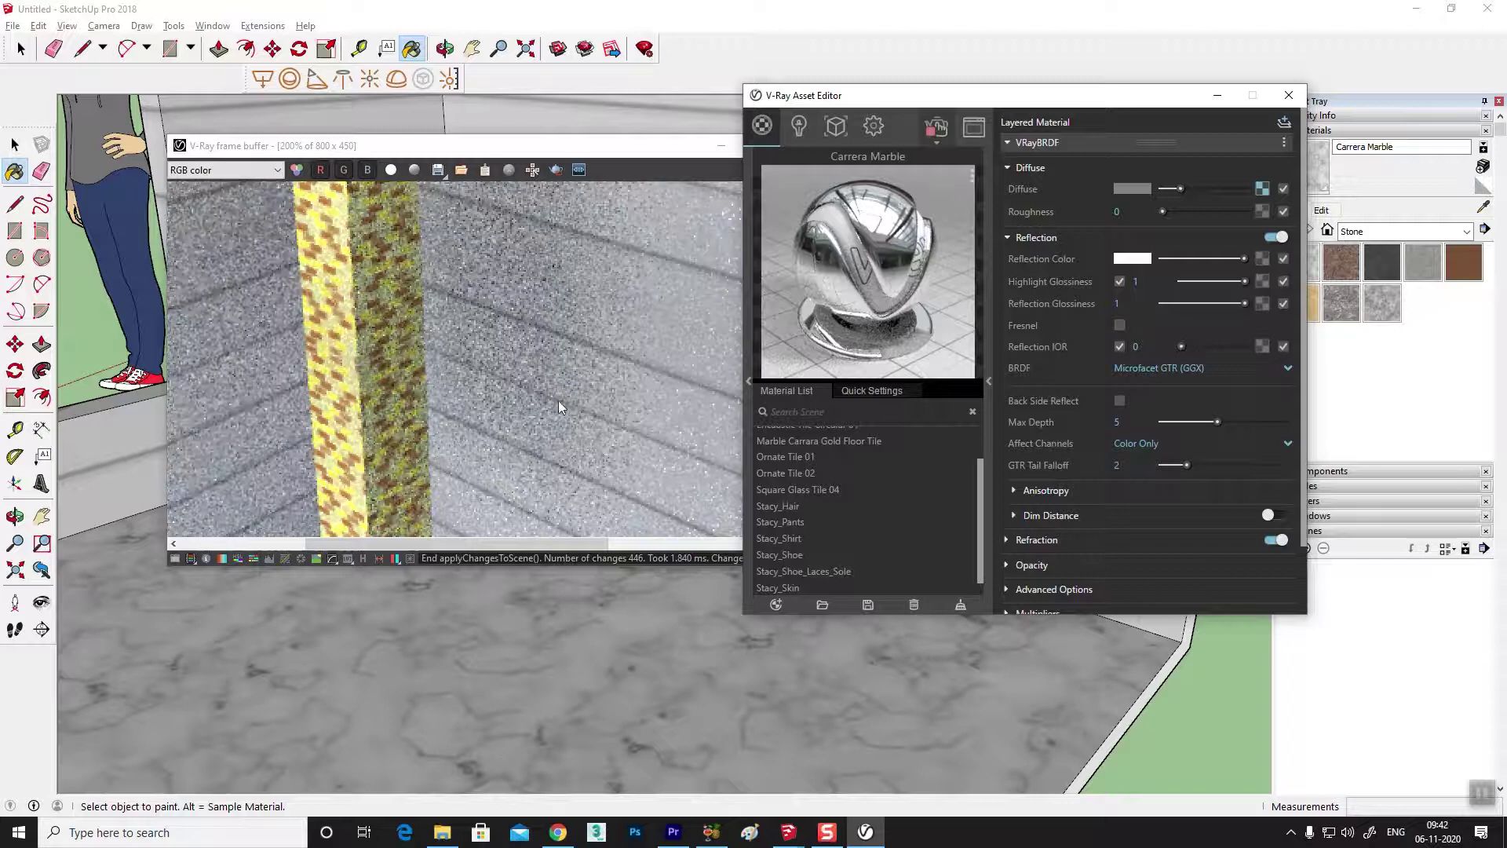
mouse_move(1243, 304)
left_mouse_down()
mouse_move(1185, 304)
mouse_move(1203, 301)
left_mouse_up()
left_click_drag(1204, 302, 1199, 303)
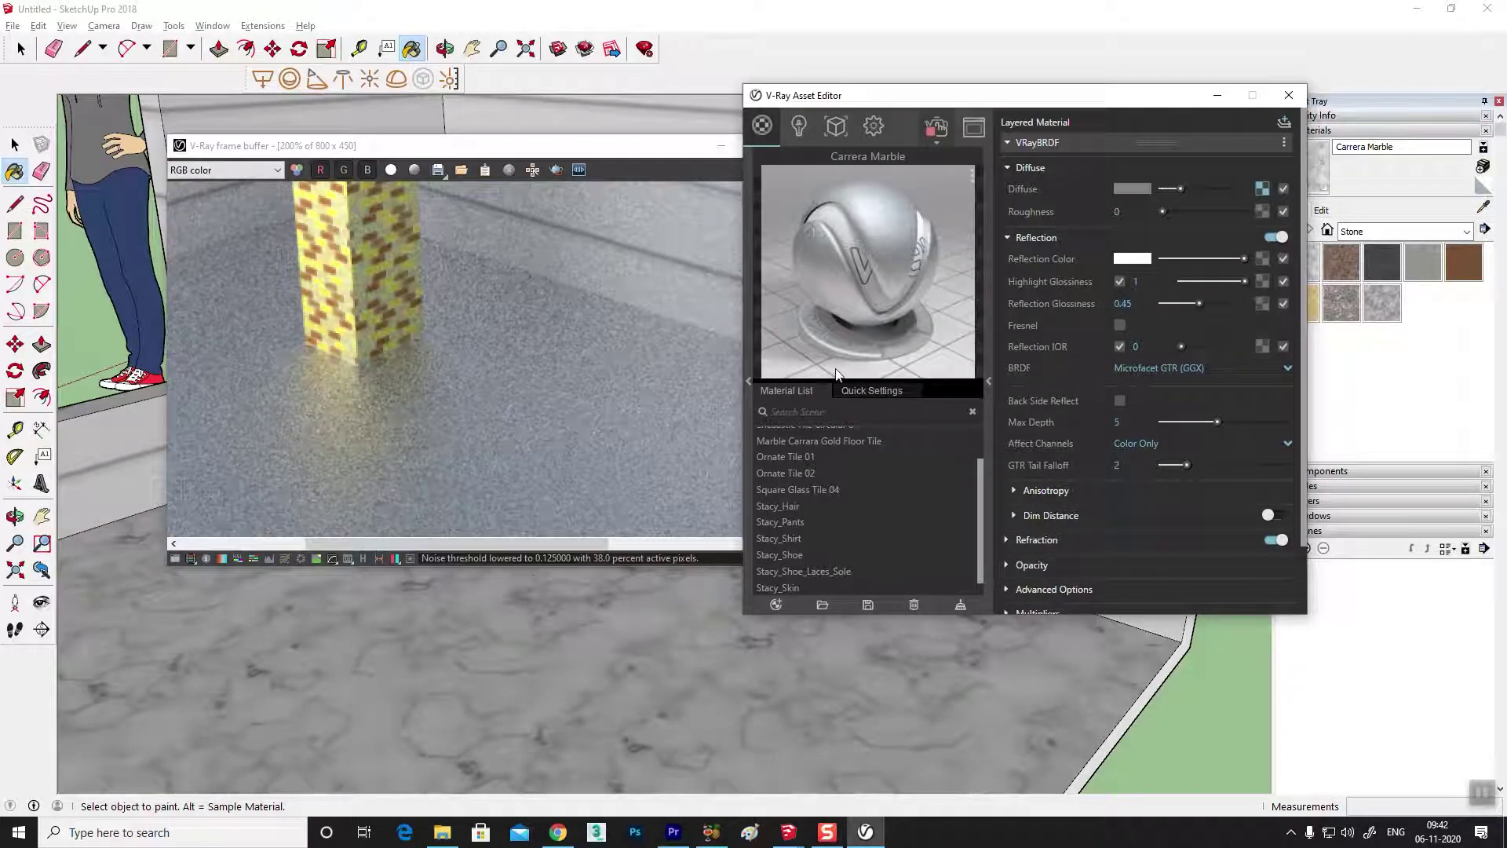
left_click(1120, 326)
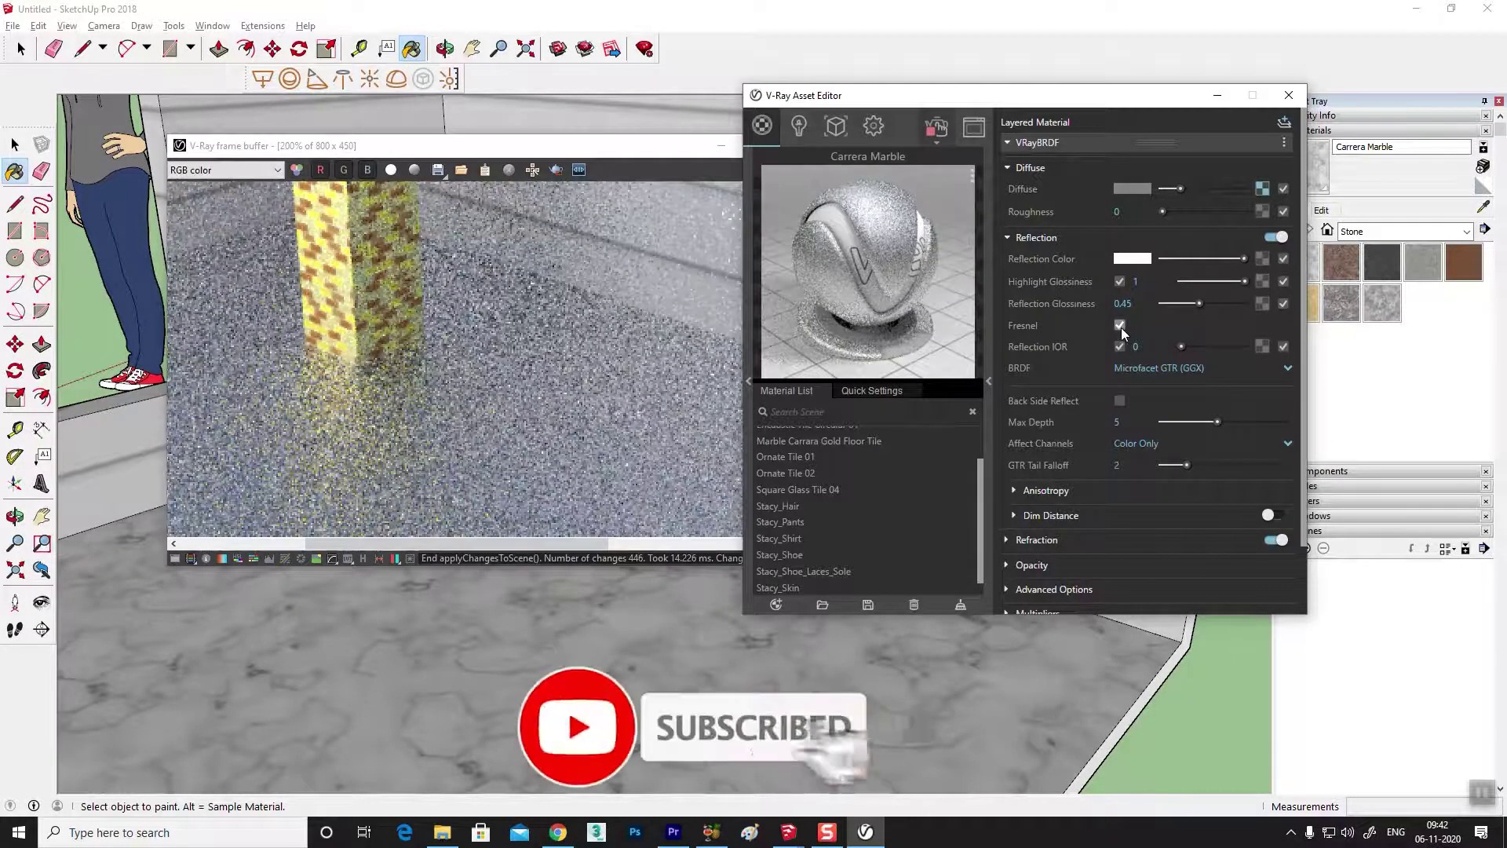
left_click_drag(1203, 303, 1273, 304)
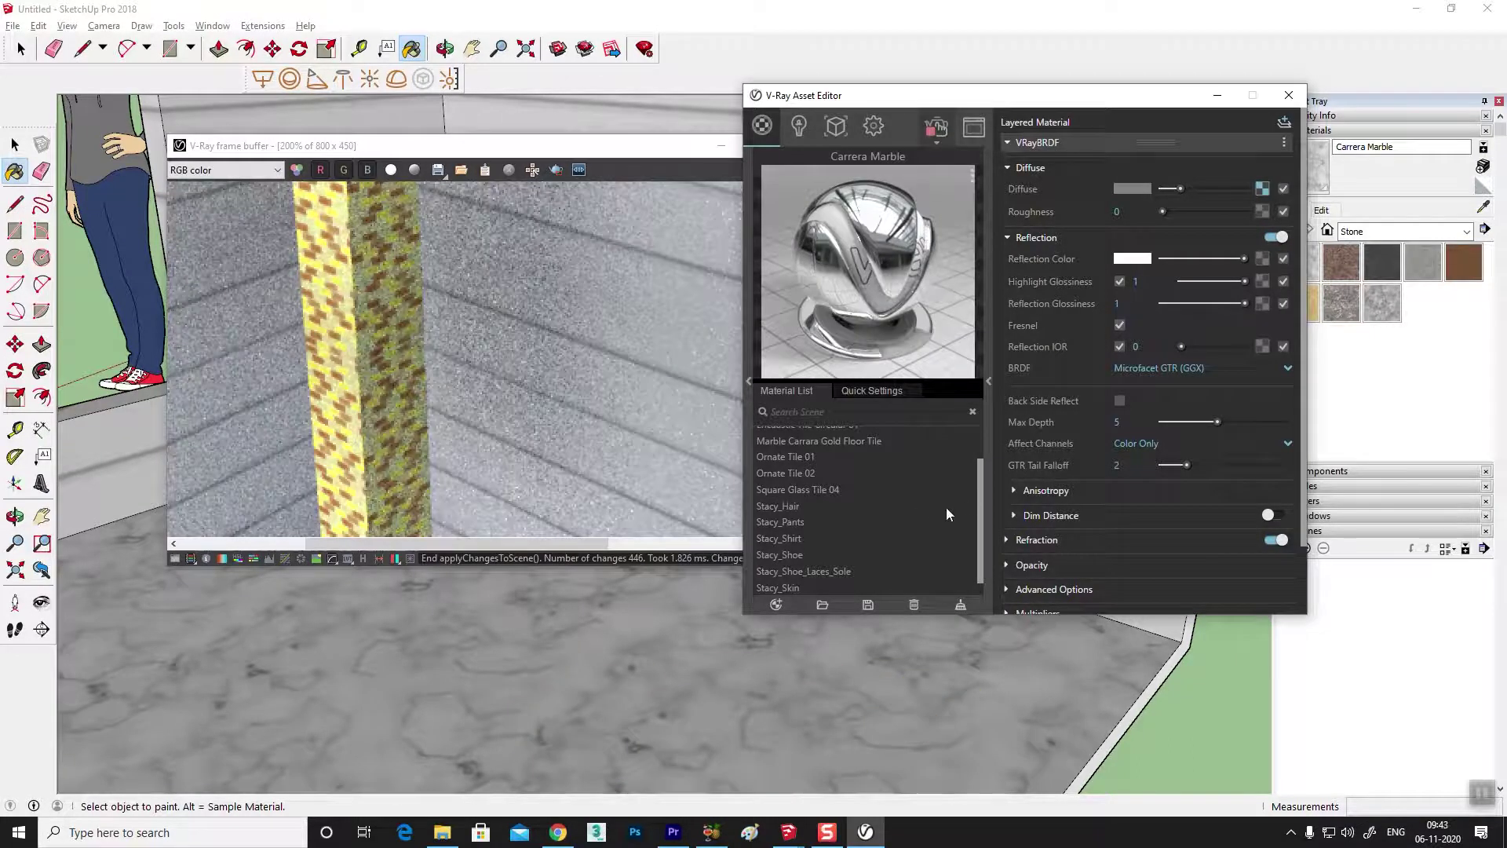
left_click_drag(981, 545, 1001, 428)
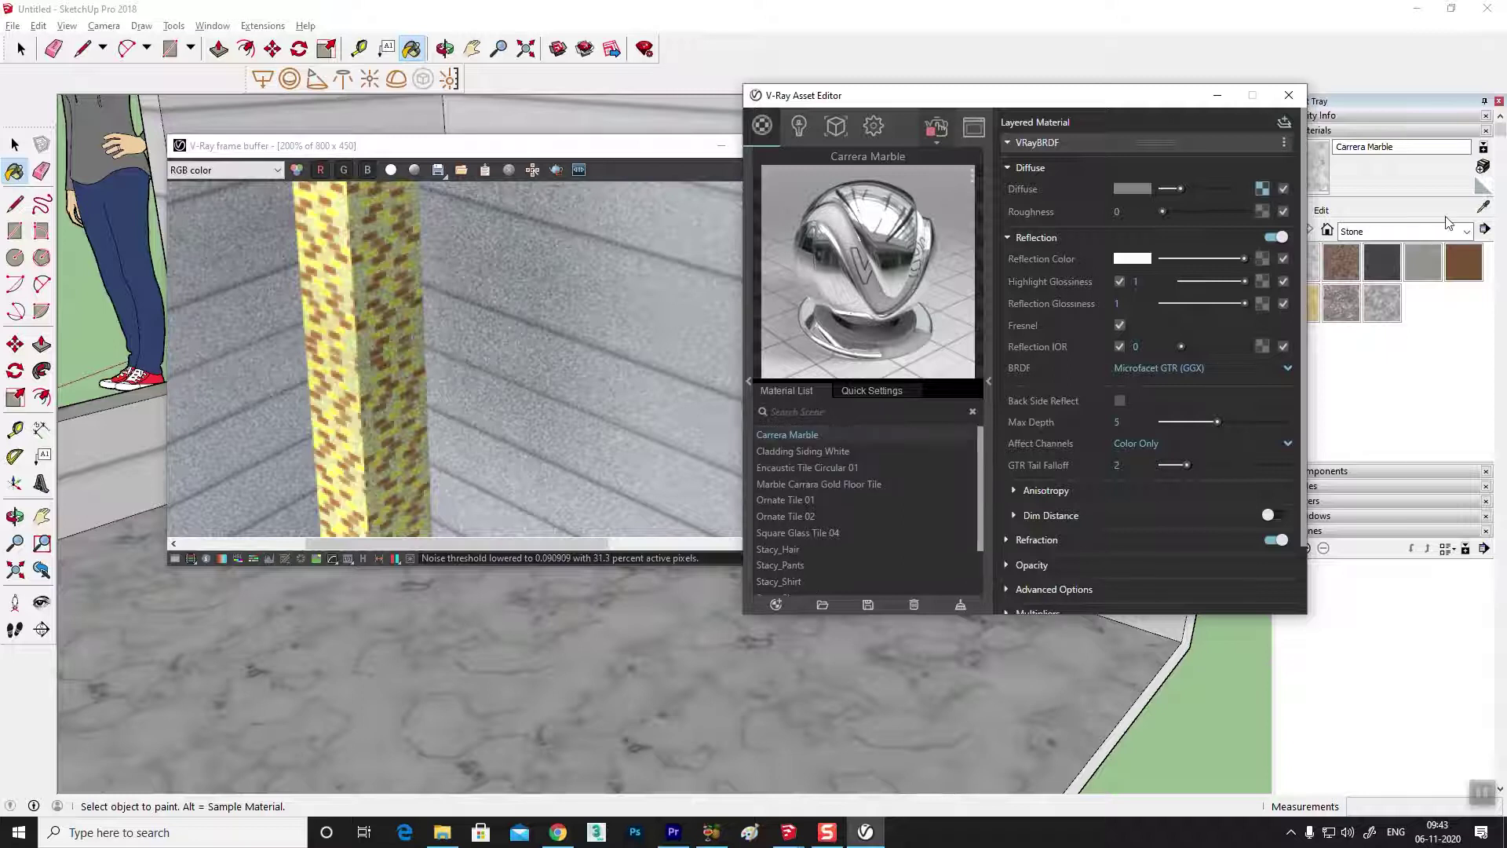
left_click_drag(1182, 347, 1256, 345)
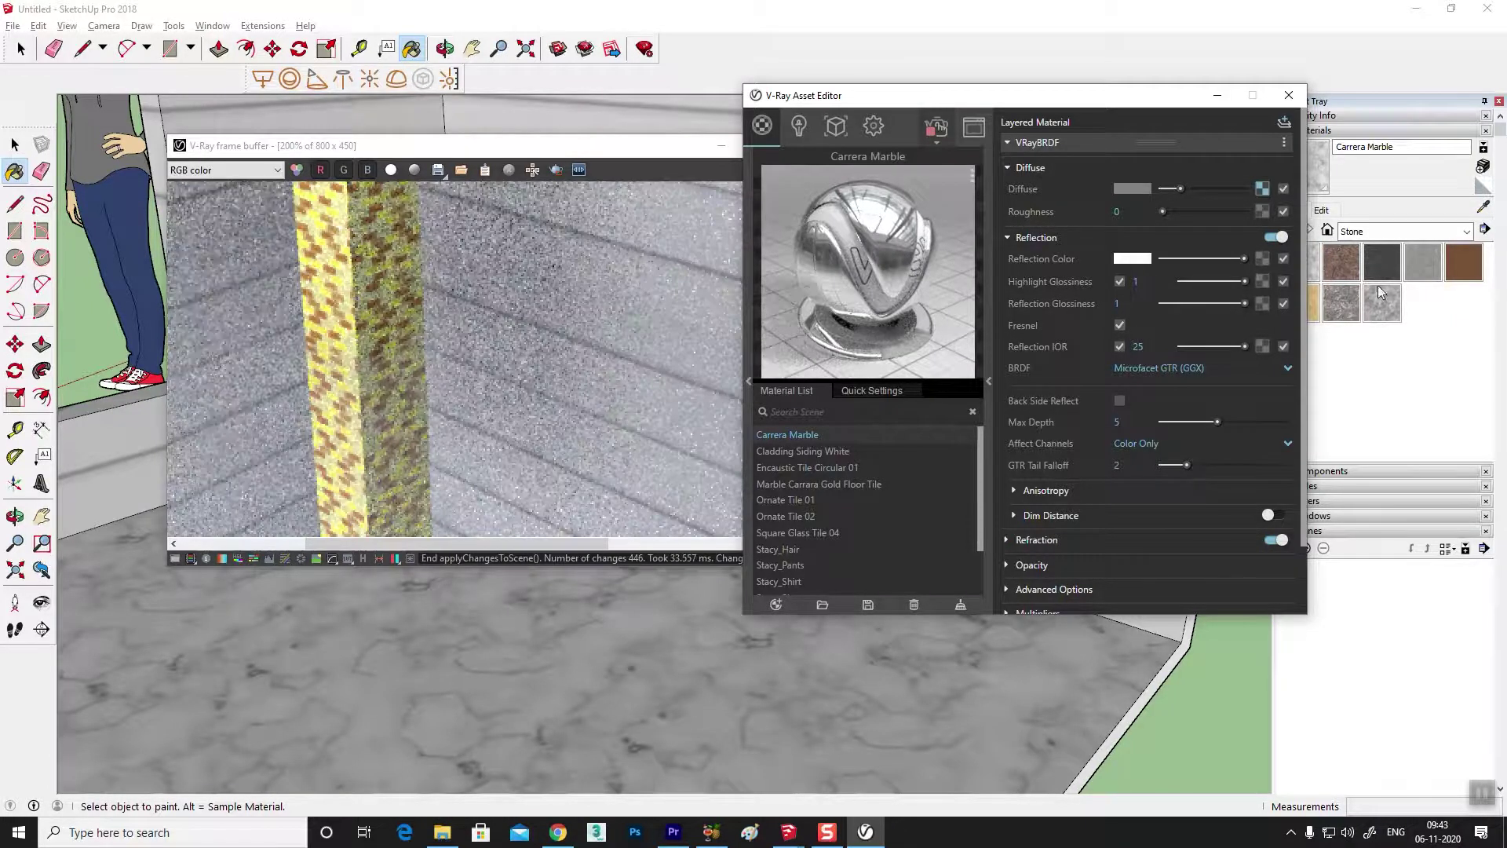
- Turn off the separate reflection IOR and switch the marble's reflection BRDF to Blinn
left_click(505, 689)
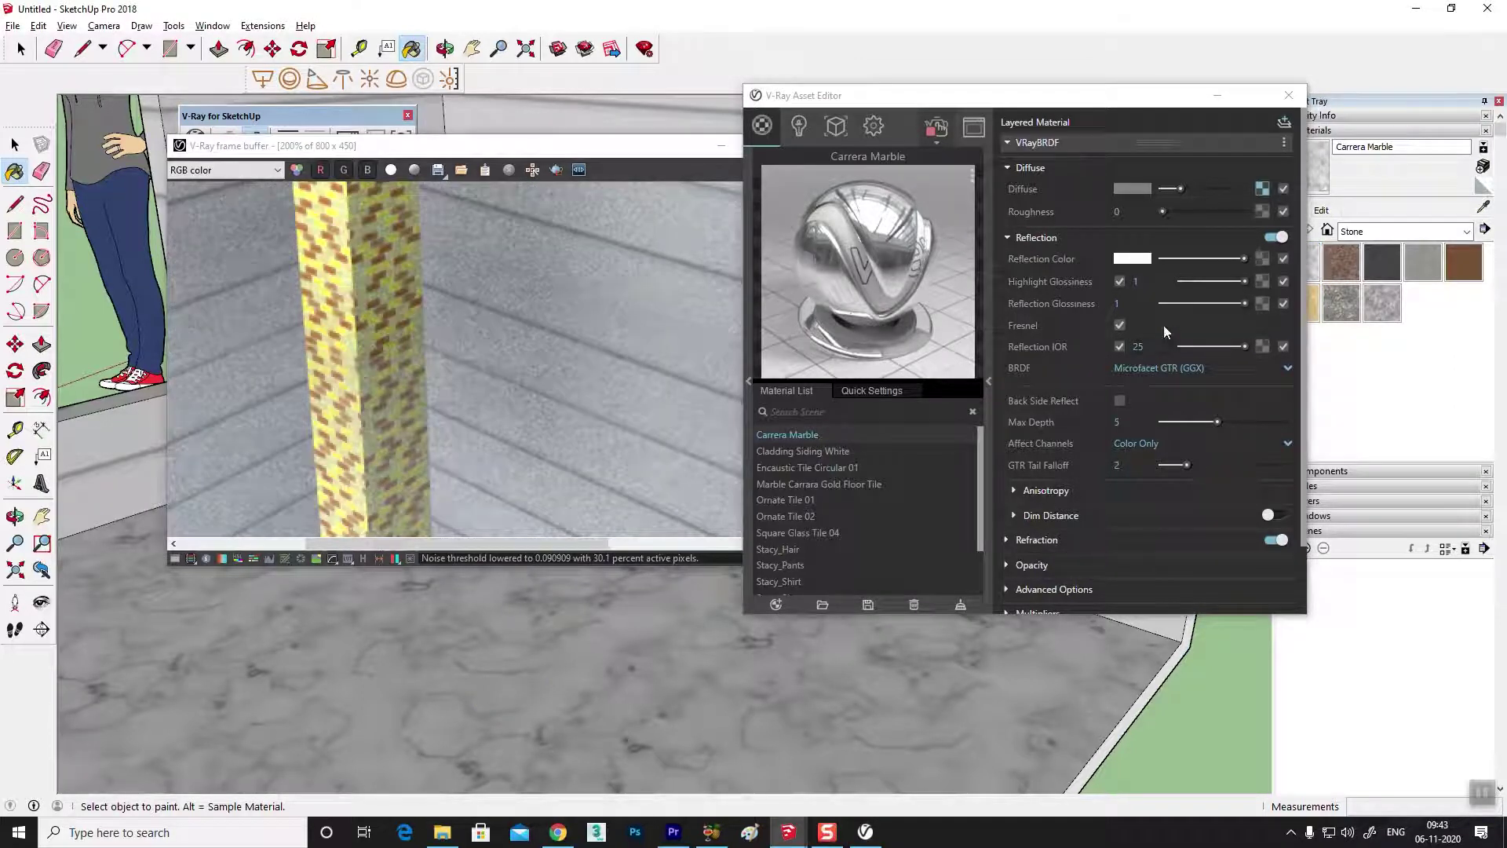
left_click(1123, 347)
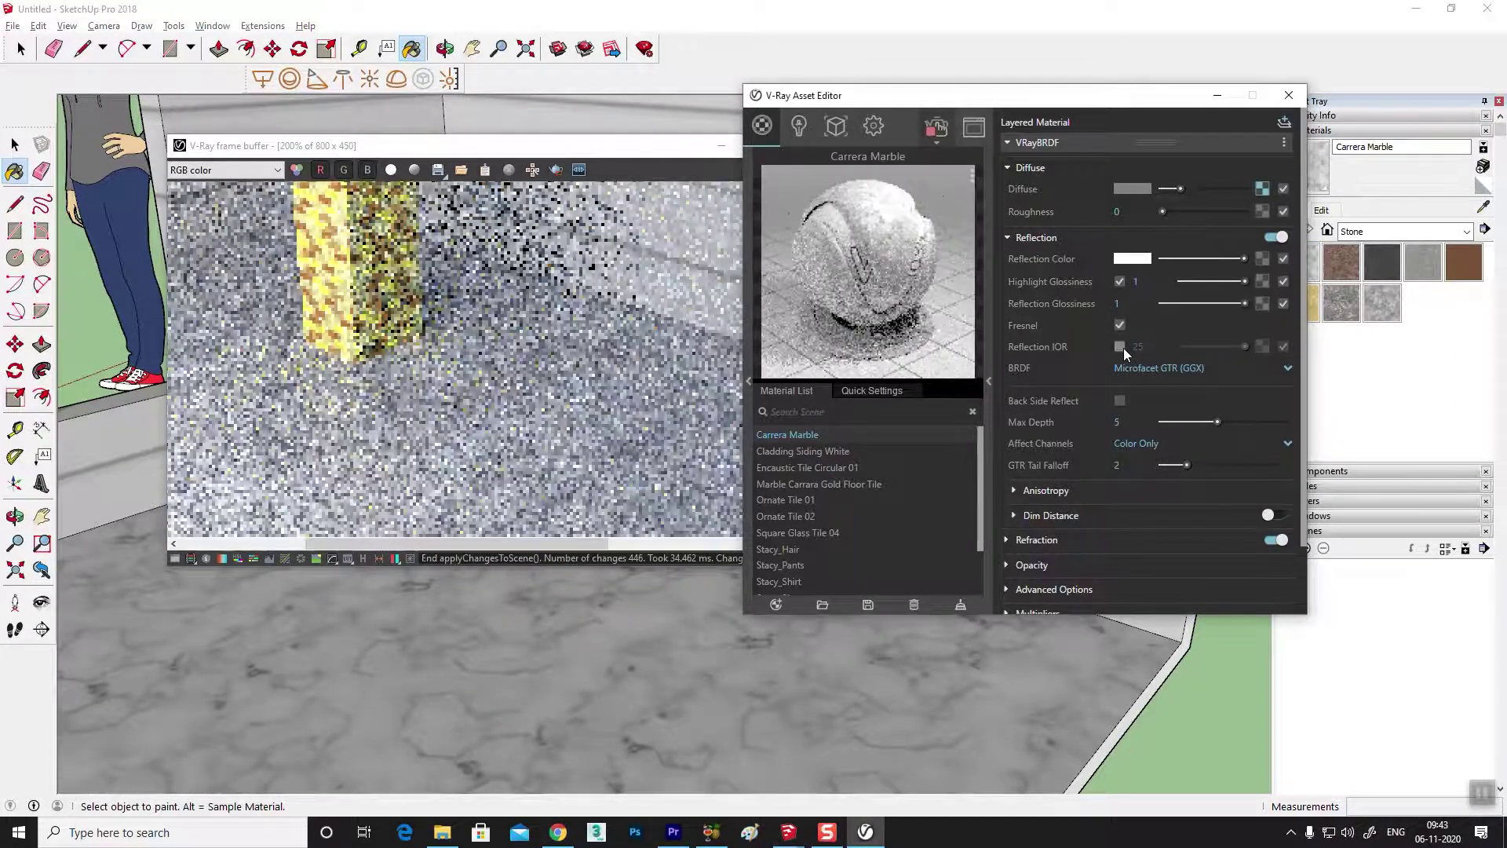
left_click(1119, 326)
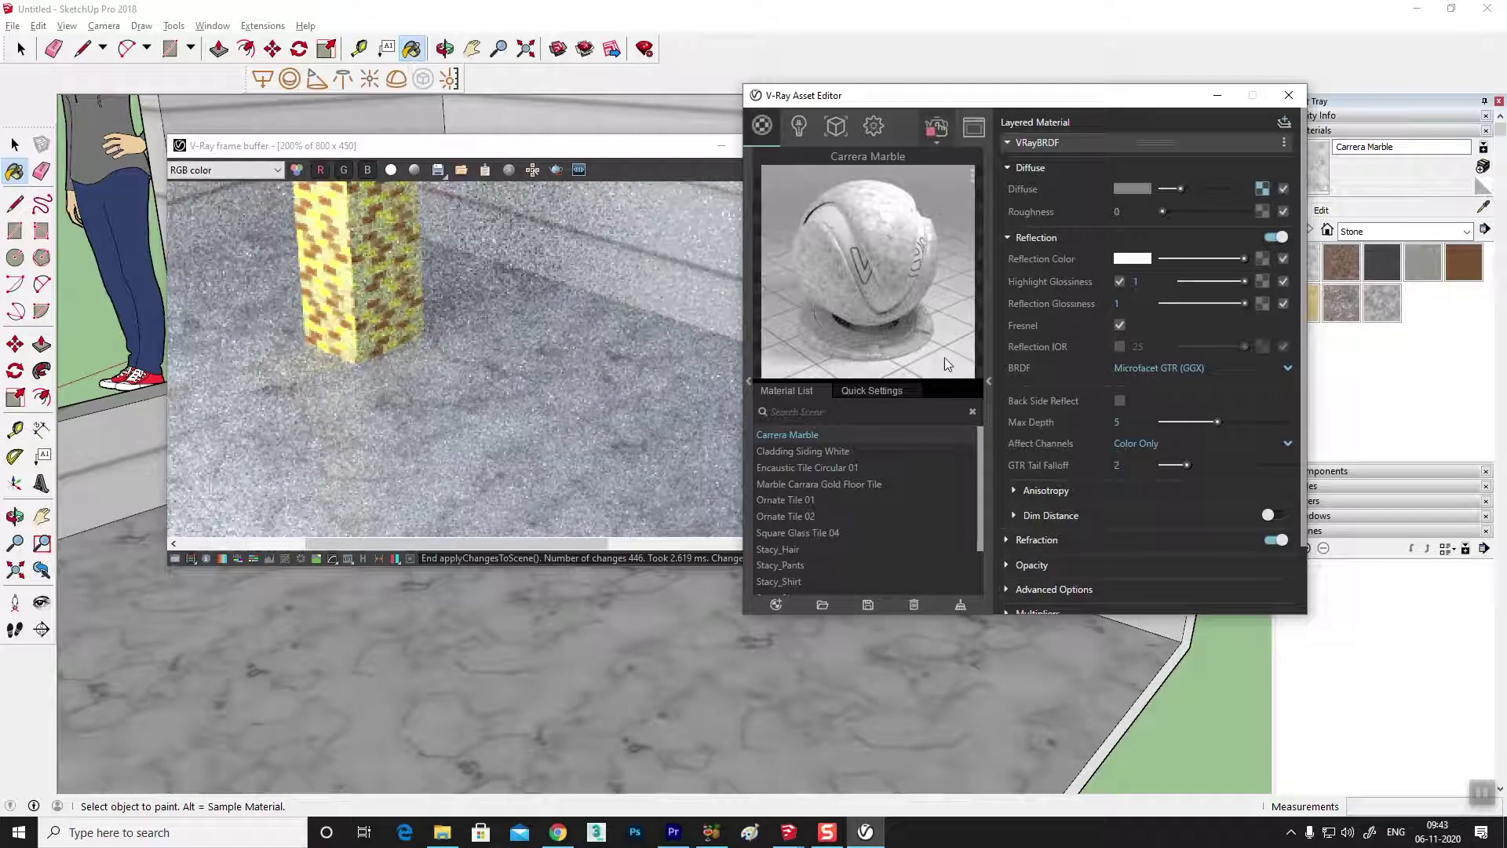
left_click(1288, 366)
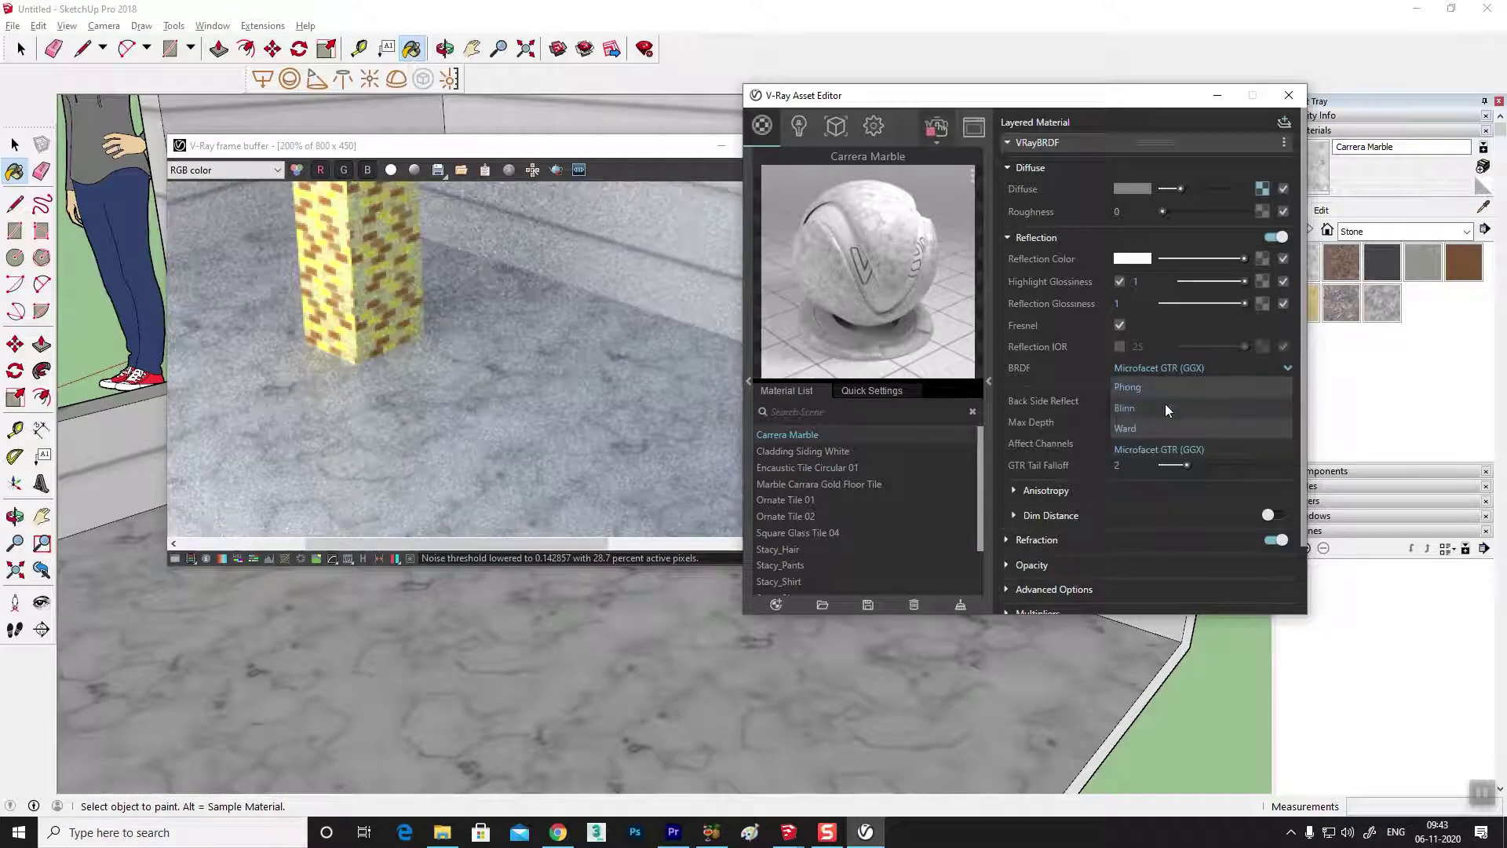
left_click(1138, 408)
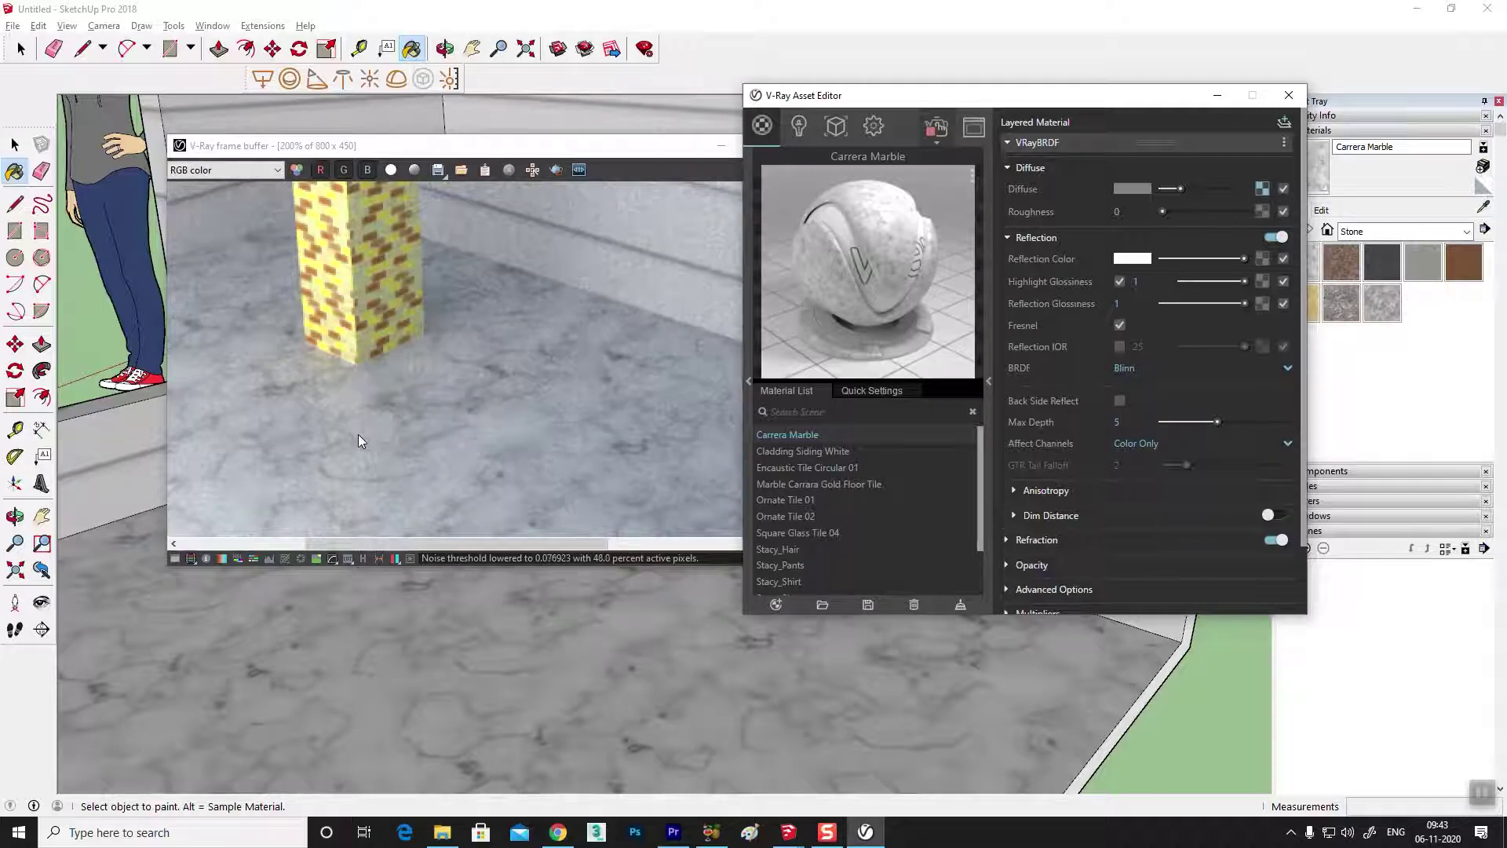
- Switch on the SunLight and try intensity multipliers of 5, then 2
left_click(798, 127)
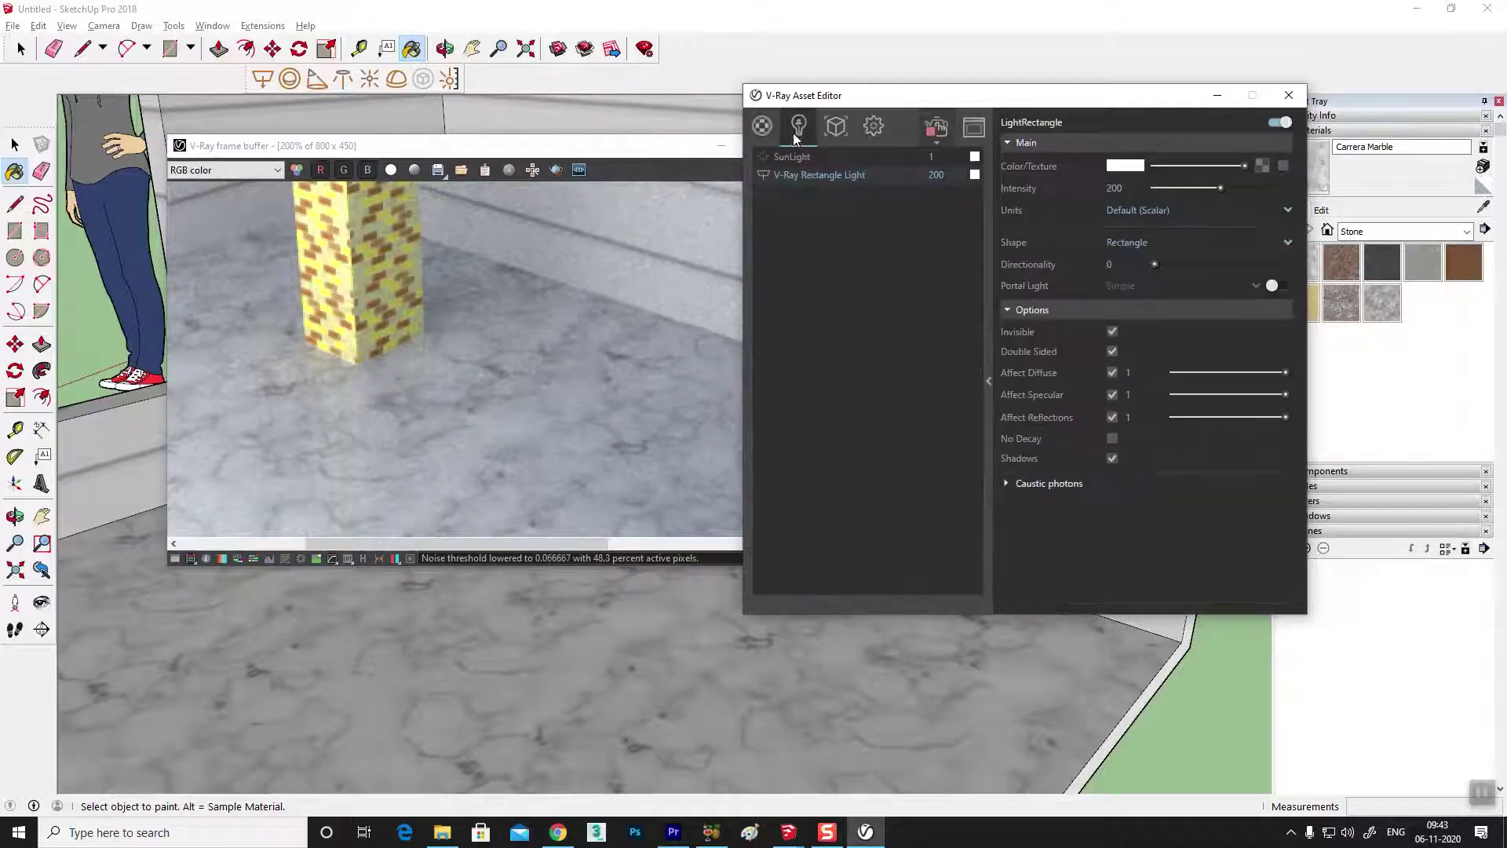
left_click(765, 157)
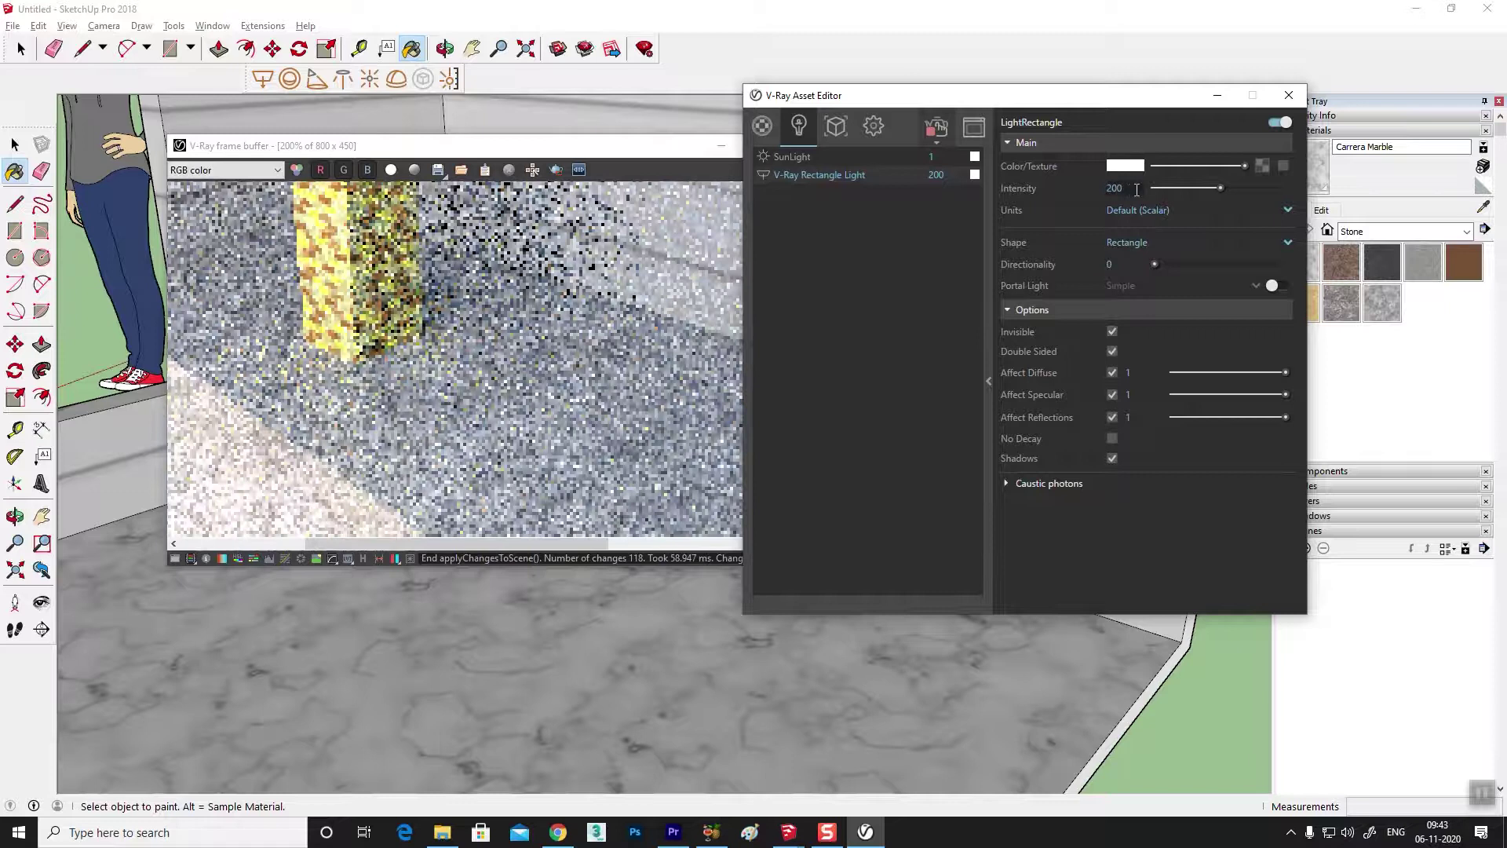
left_click(840, 161)
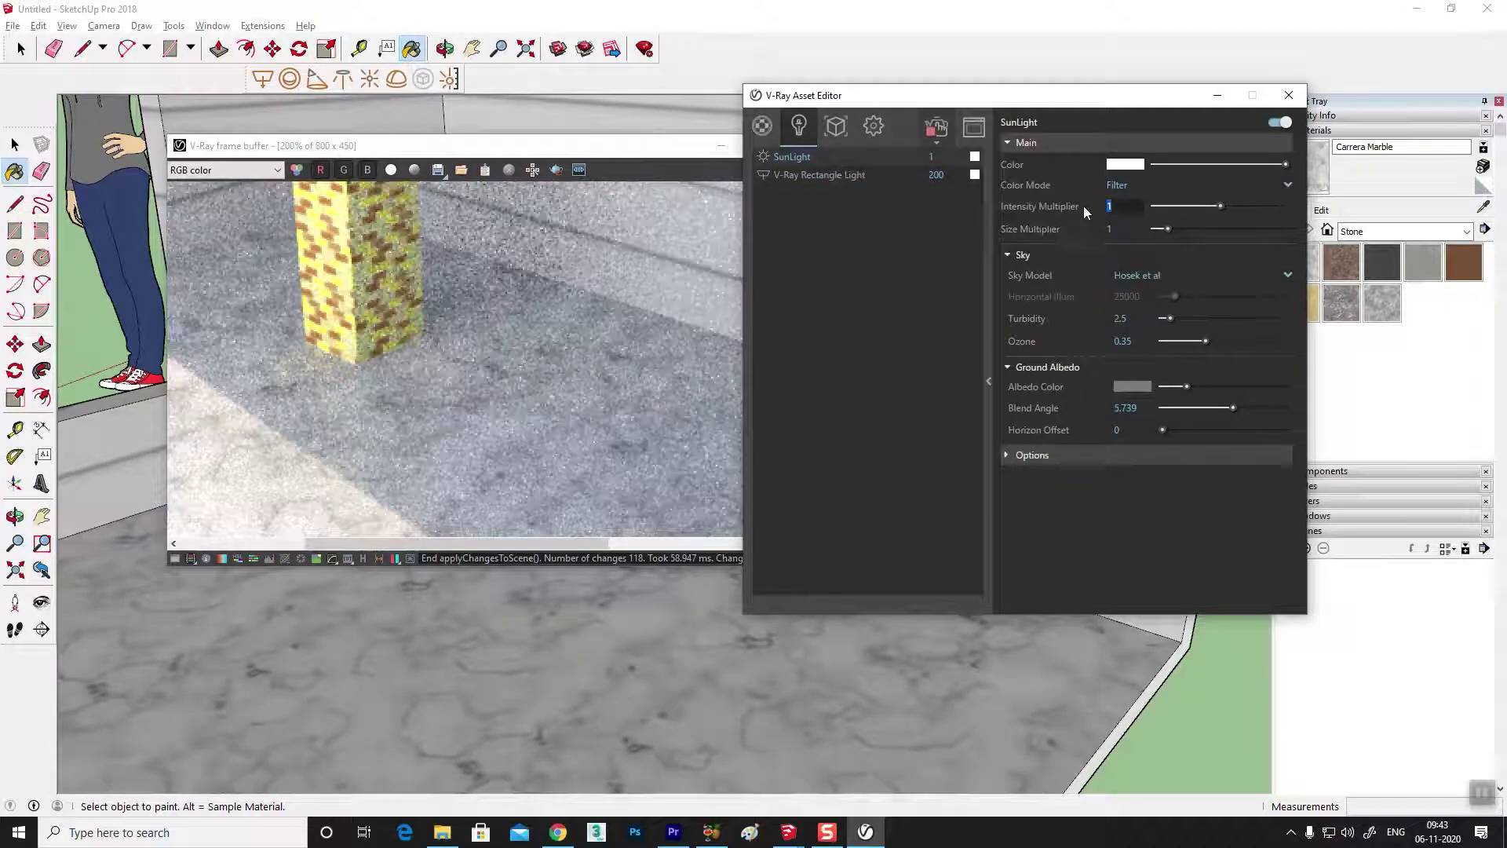
type("5")
key("Return")
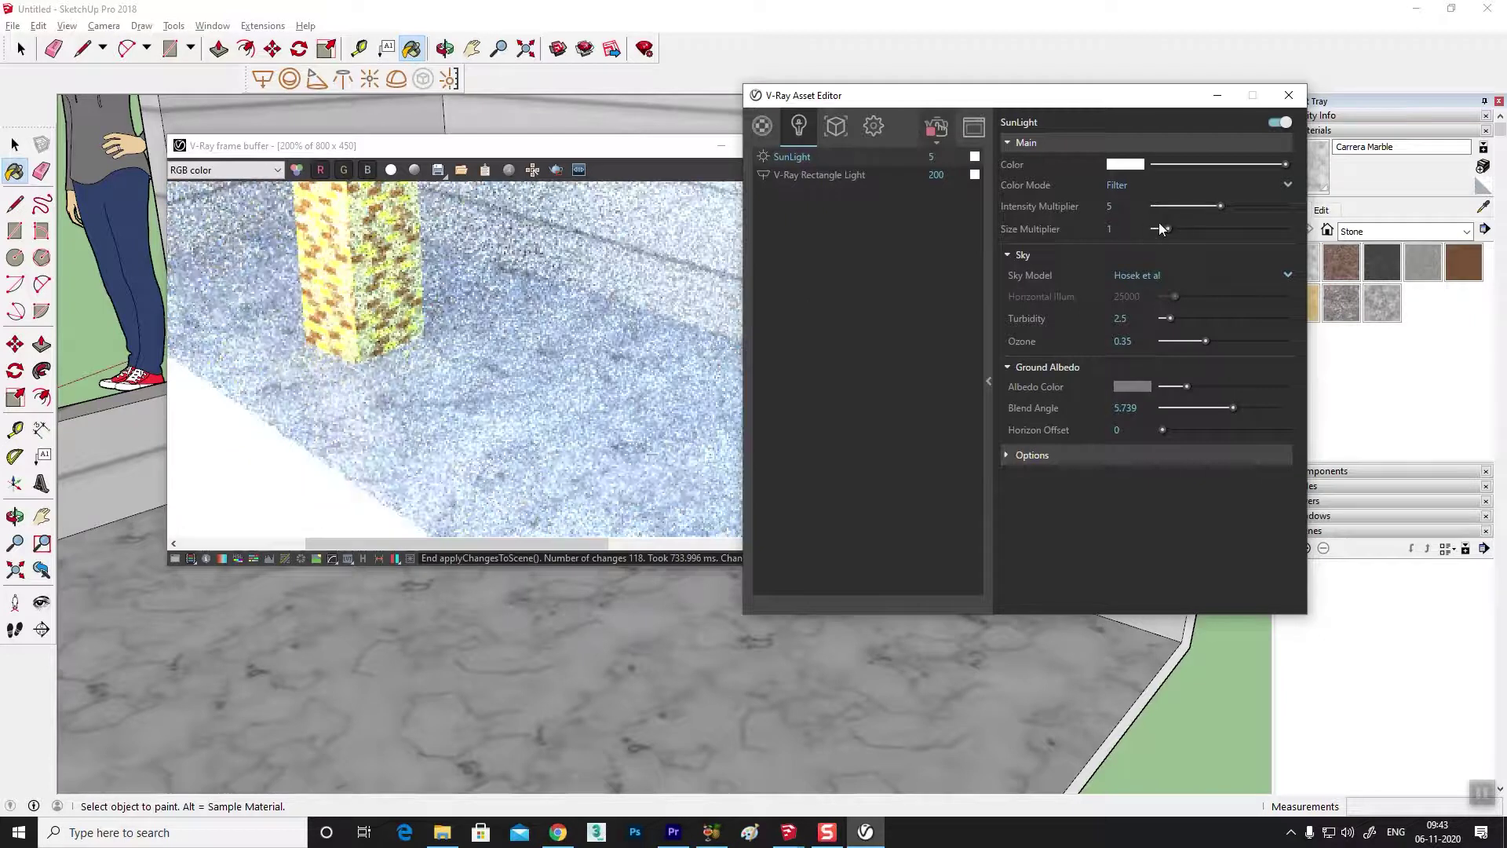
double_click(1106, 206)
type("2")
key("Return")
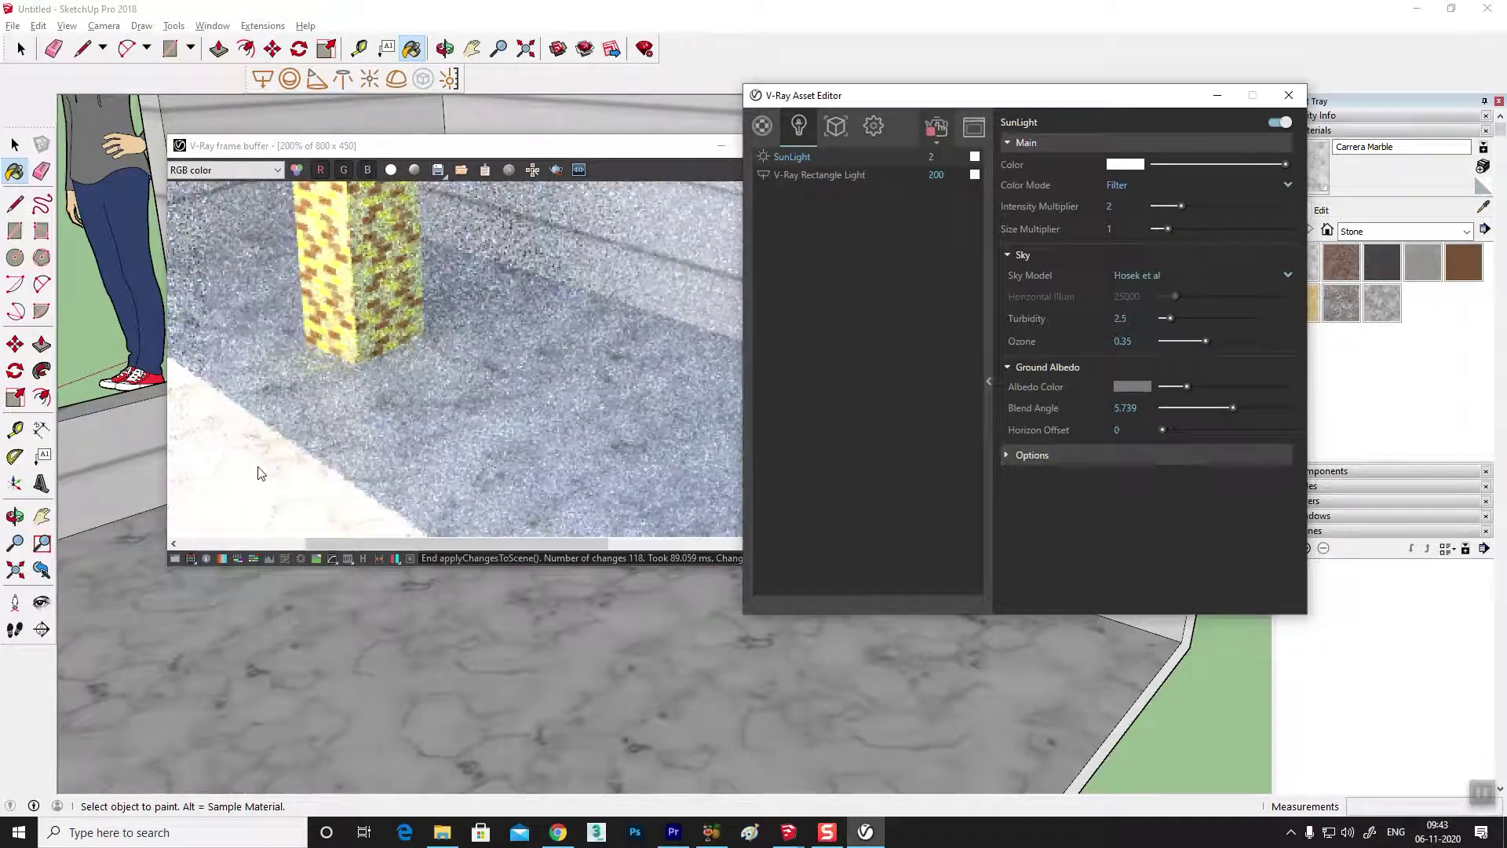
- Set sun intensity multiplier to 1 and size multiplier to 1 after trying 2, then select the Rectangle Light
double_click(1118, 207)
type("1")
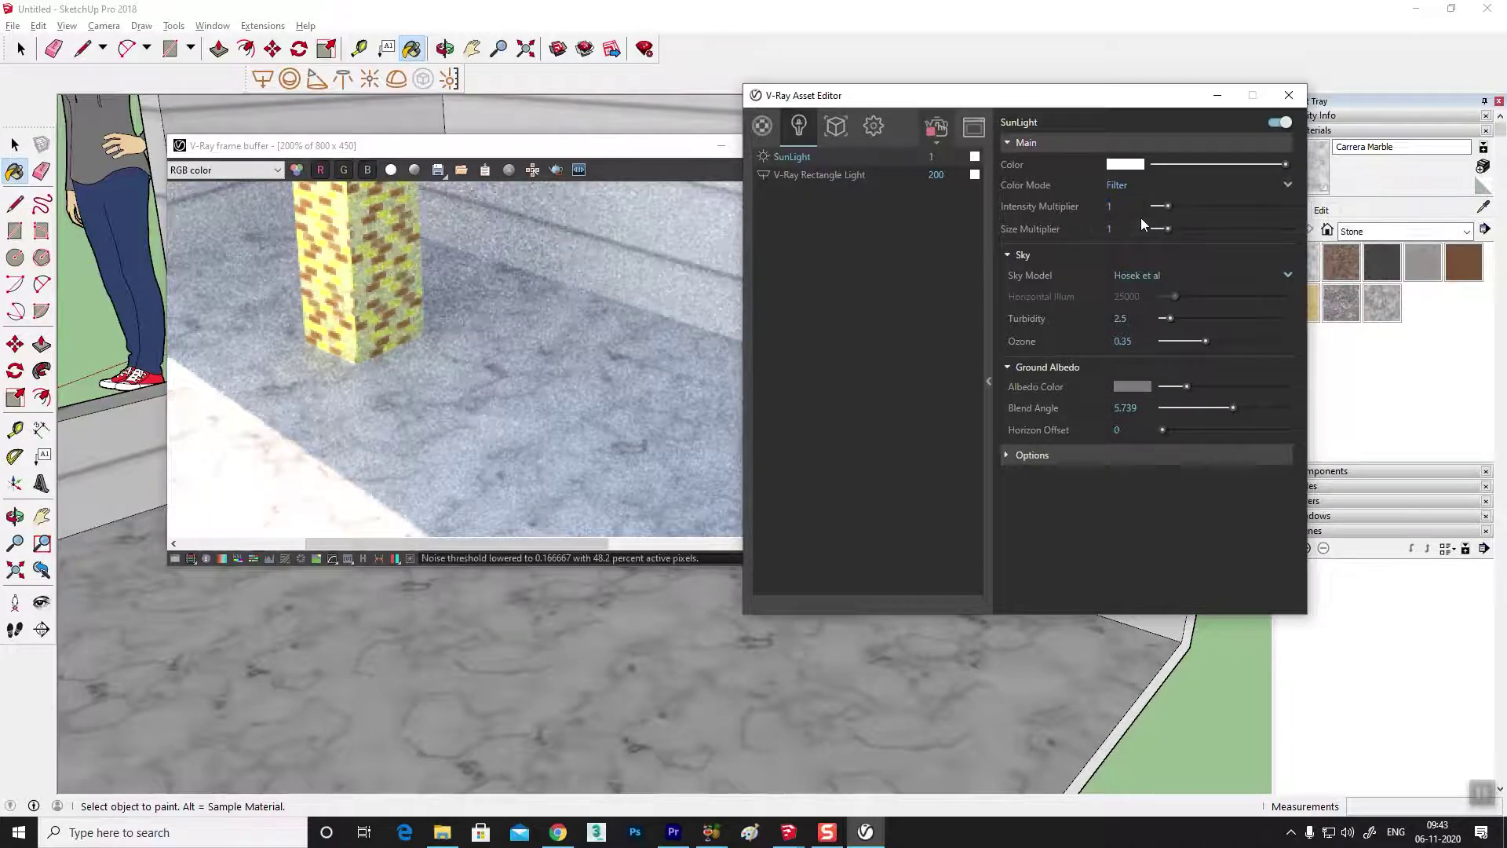
double_click(1126, 228)
type("2")
key("Return")
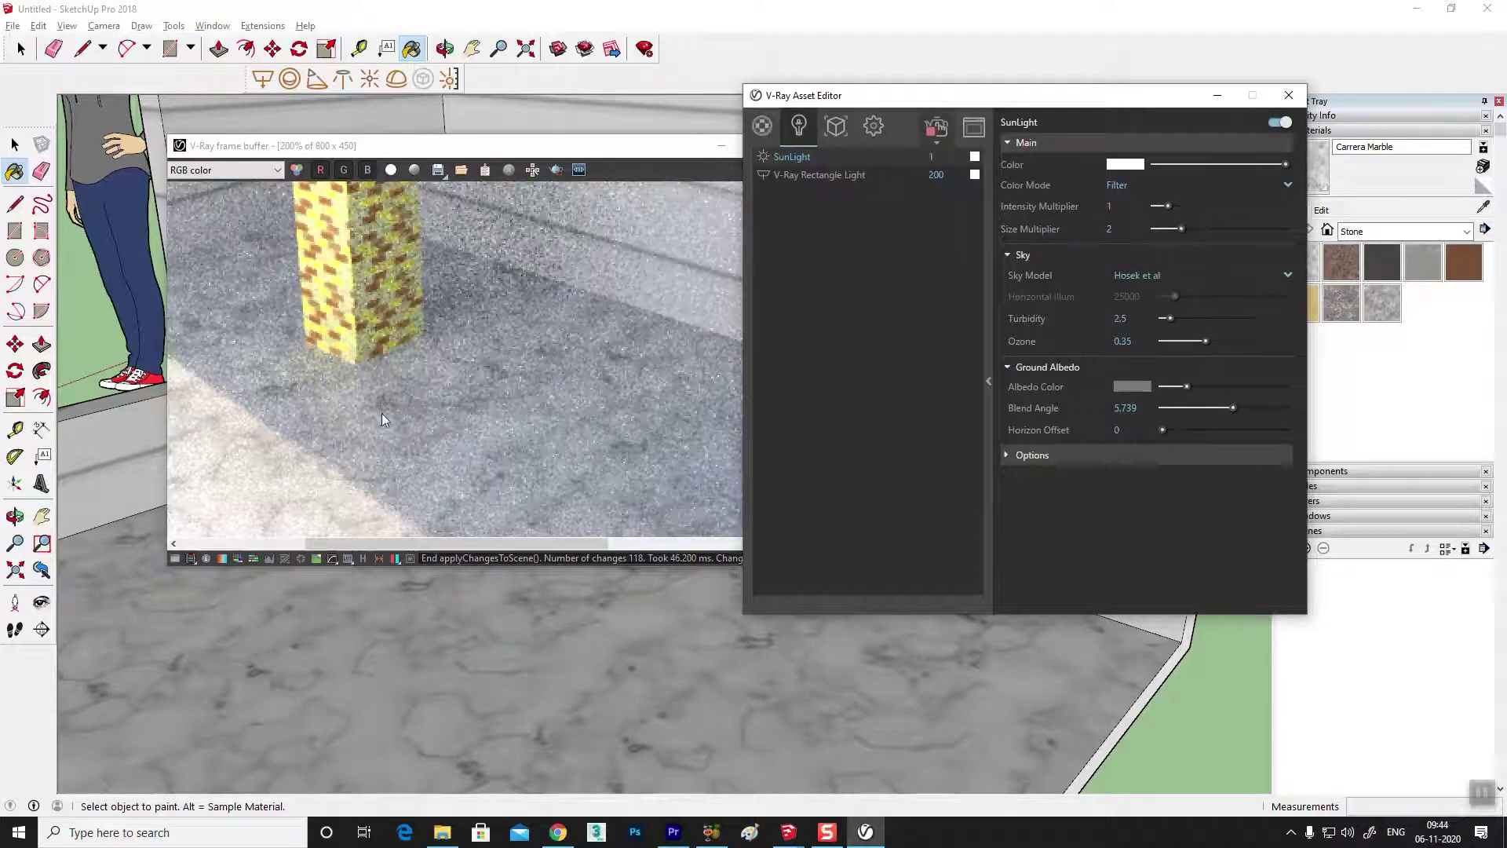
type("1")
key("Return")
left_click(801, 174)
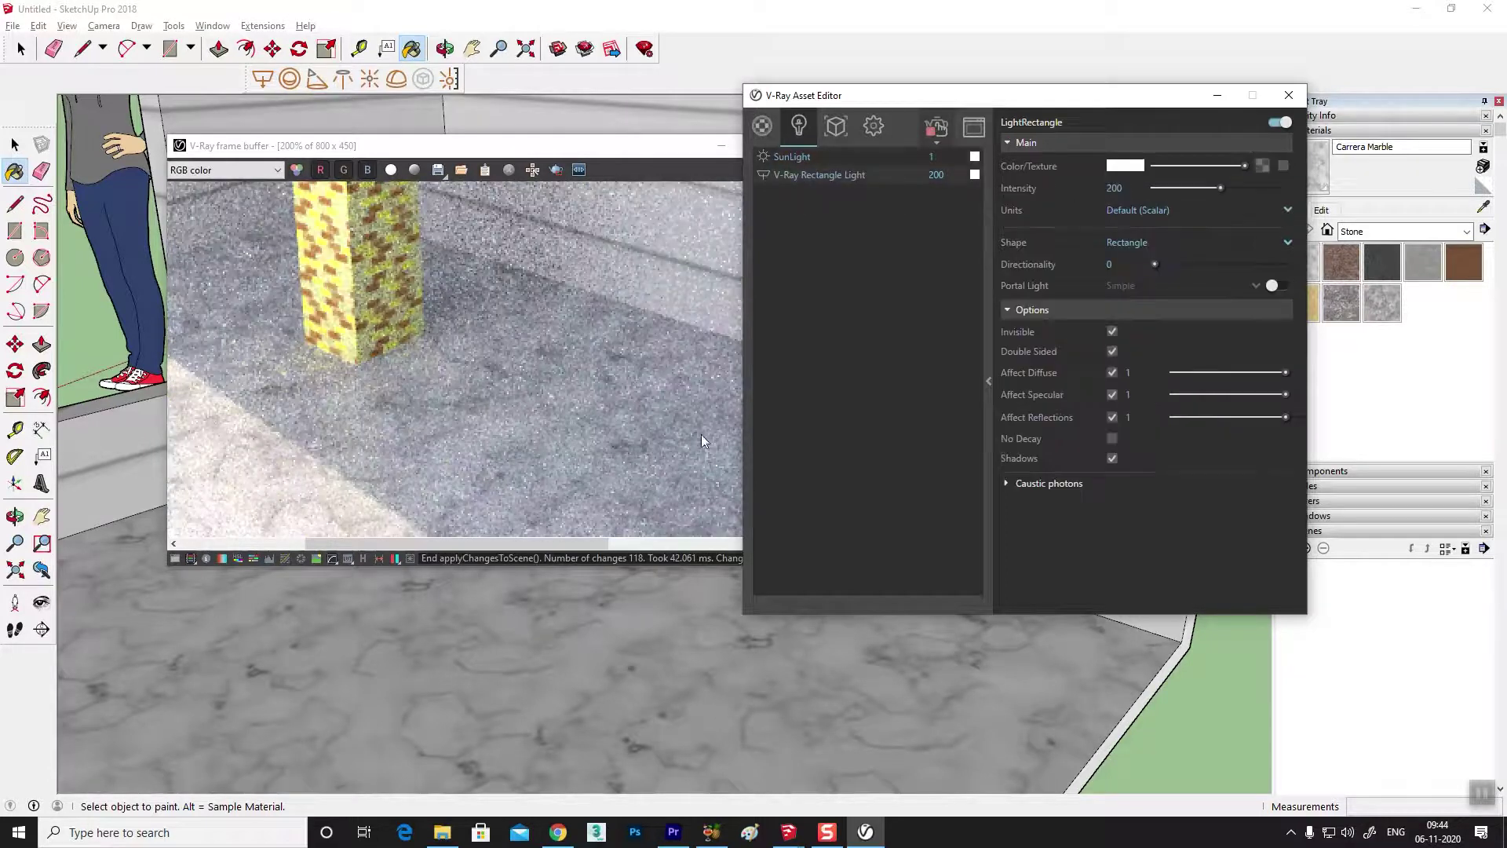
- Switch the SunLight off and return to the Carrera Marble material settings
left_click(761, 125)
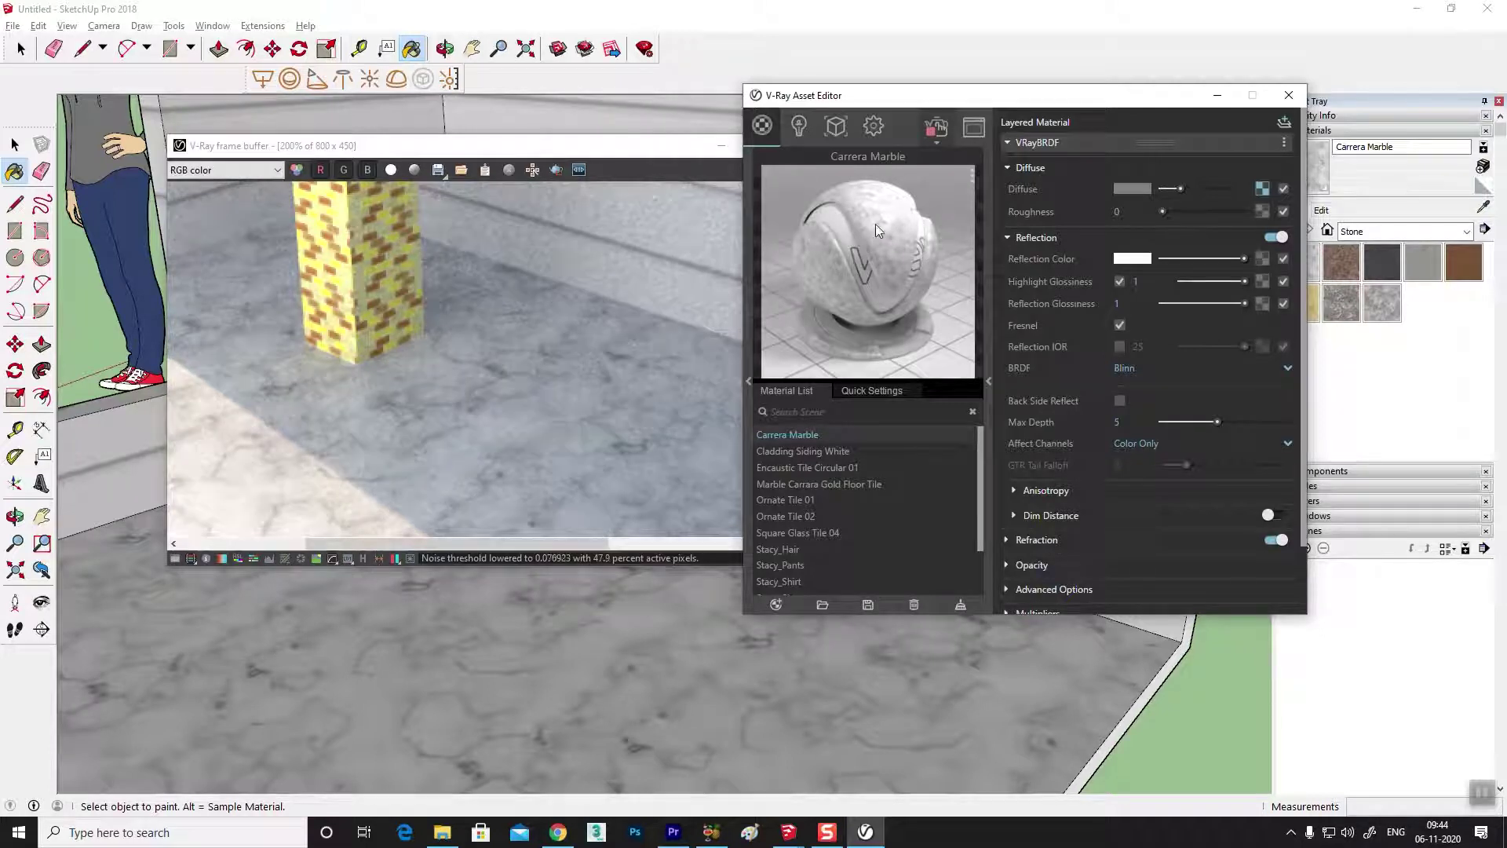
left_click(799, 127)
left_click(764, 157)
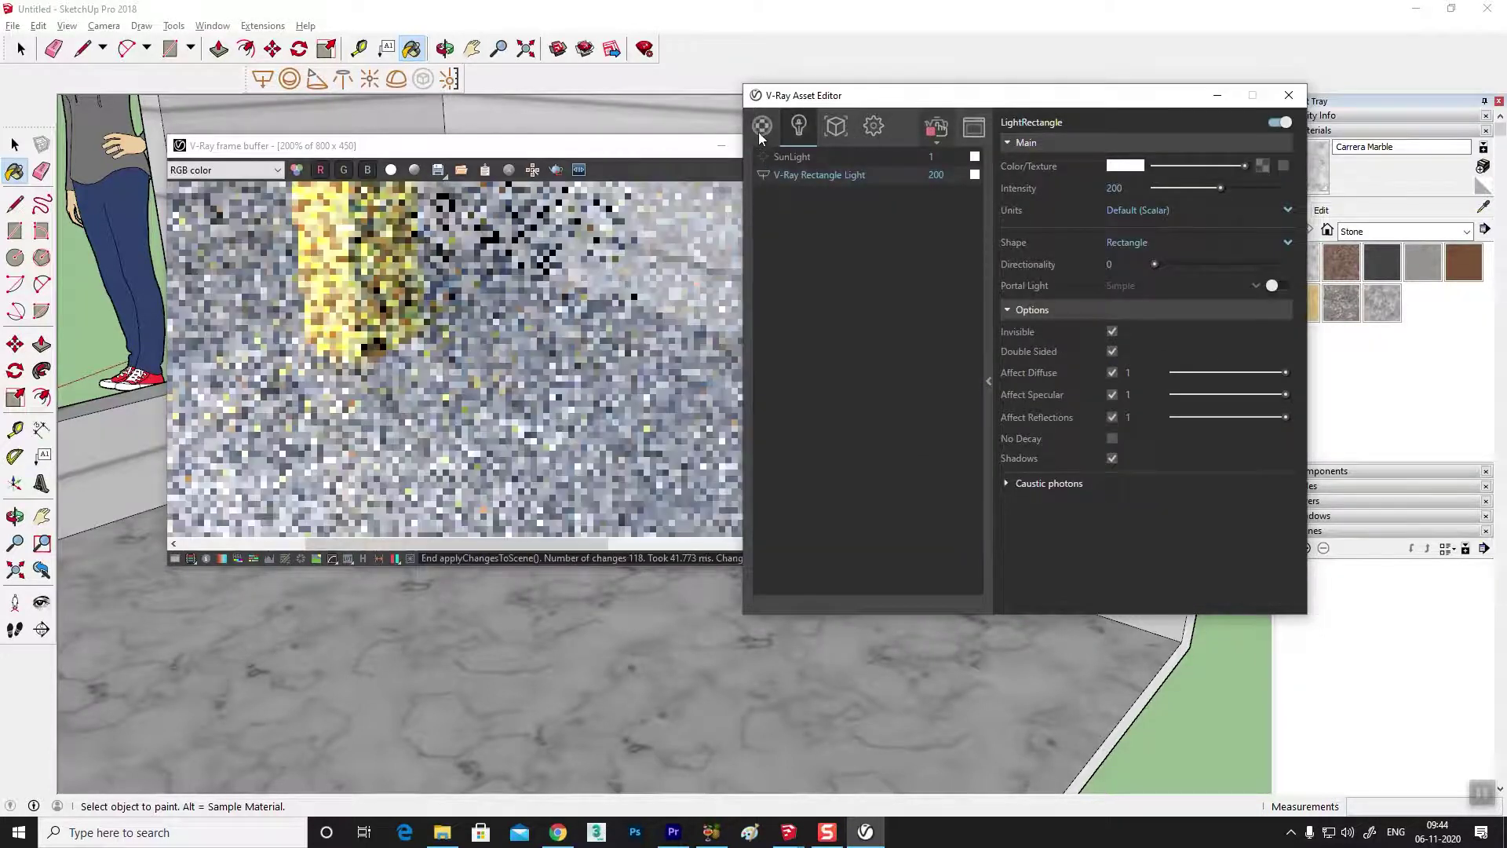
left_click(761, 125)
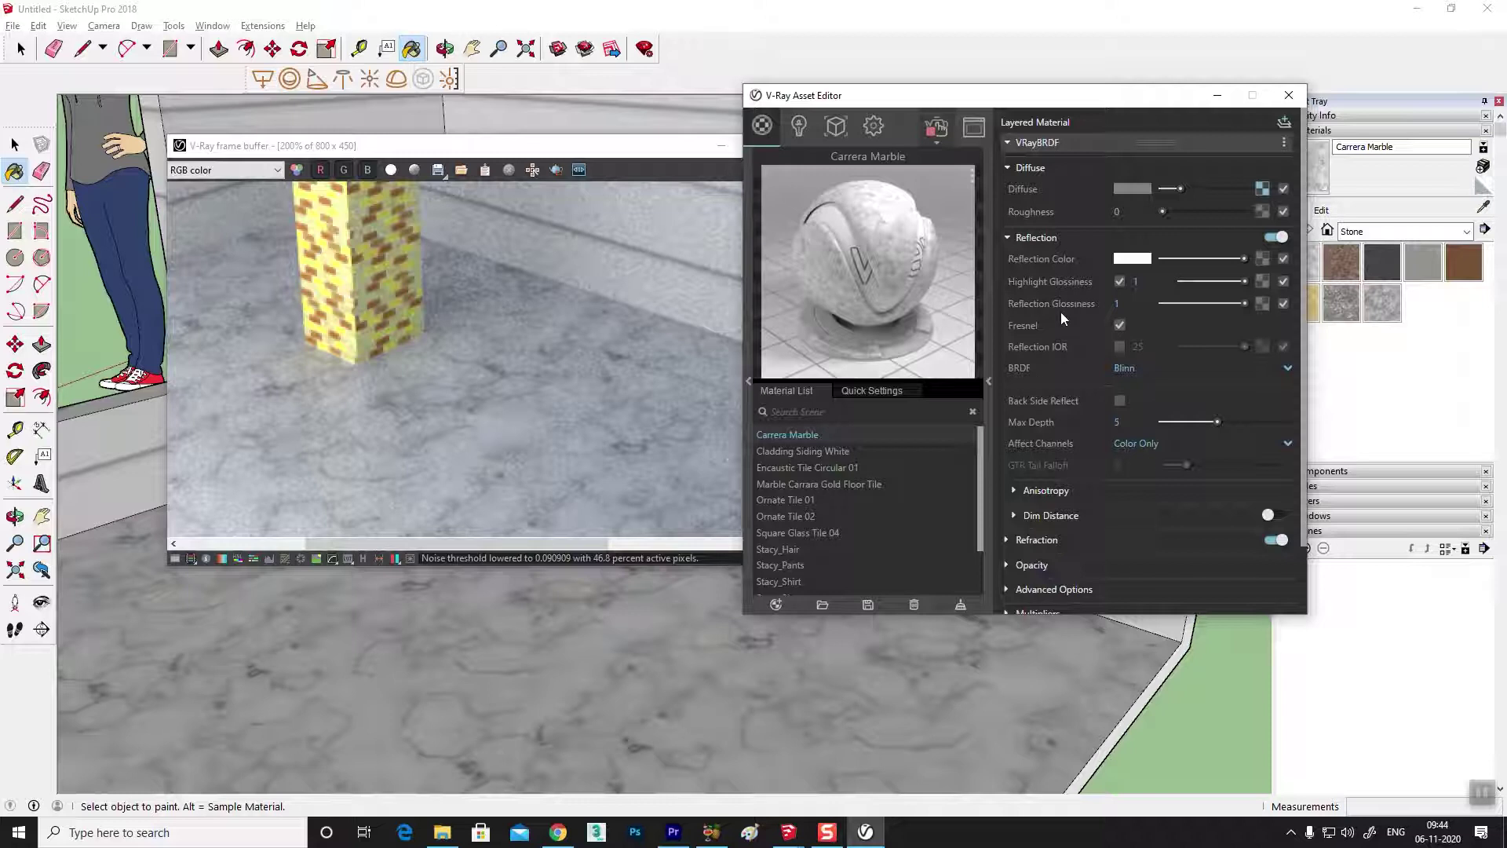
- Make the marble's refraction colour grey and draw a render region around the column base
scroll(1104, 441, "down", 2)
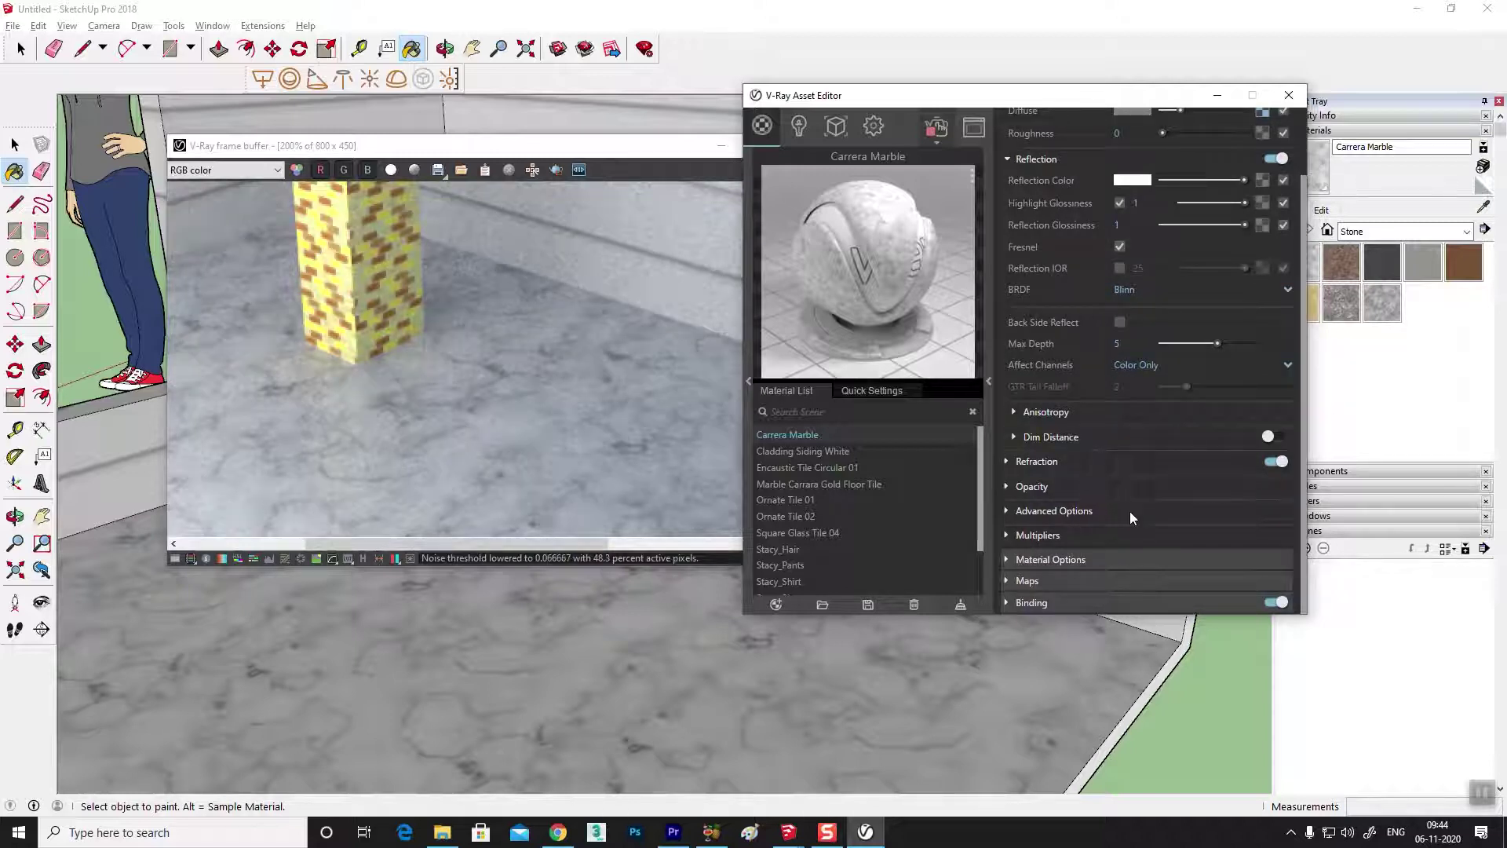
scroll(1094, 308, "up", 1)
scroll(1094, 308, "up", 1)
left_click(1006, 236)
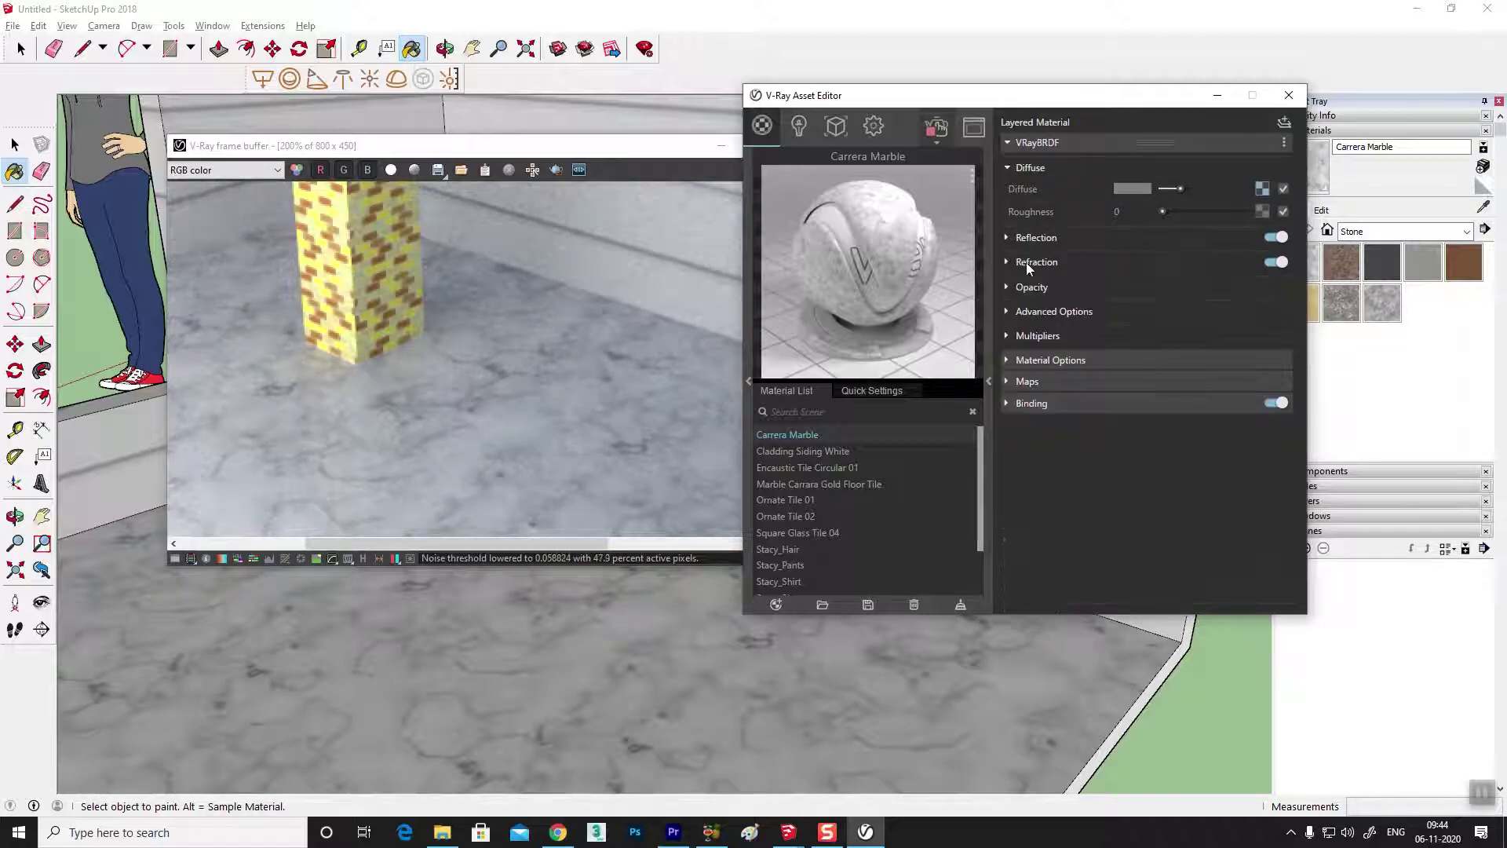
left_click(1003, 262)
mouse_move(1163, 281)
left_mouse_down()
mouse_move(1212, 281)
mouse_move(1198, 282)
left_mouse_up()
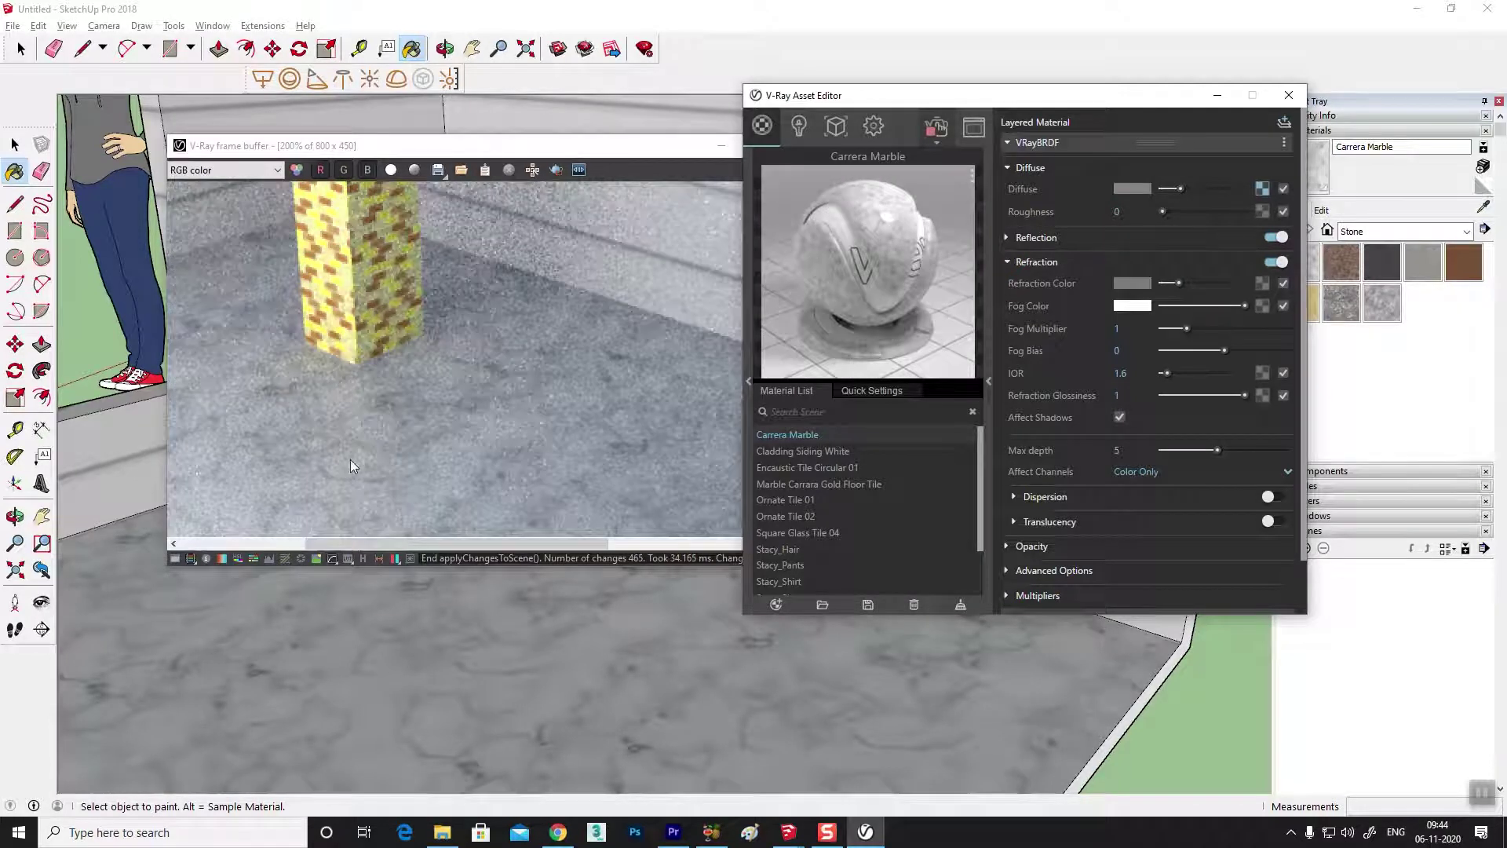
left_click(556, 175)
left_click_drag(267, 278, 483, 436)
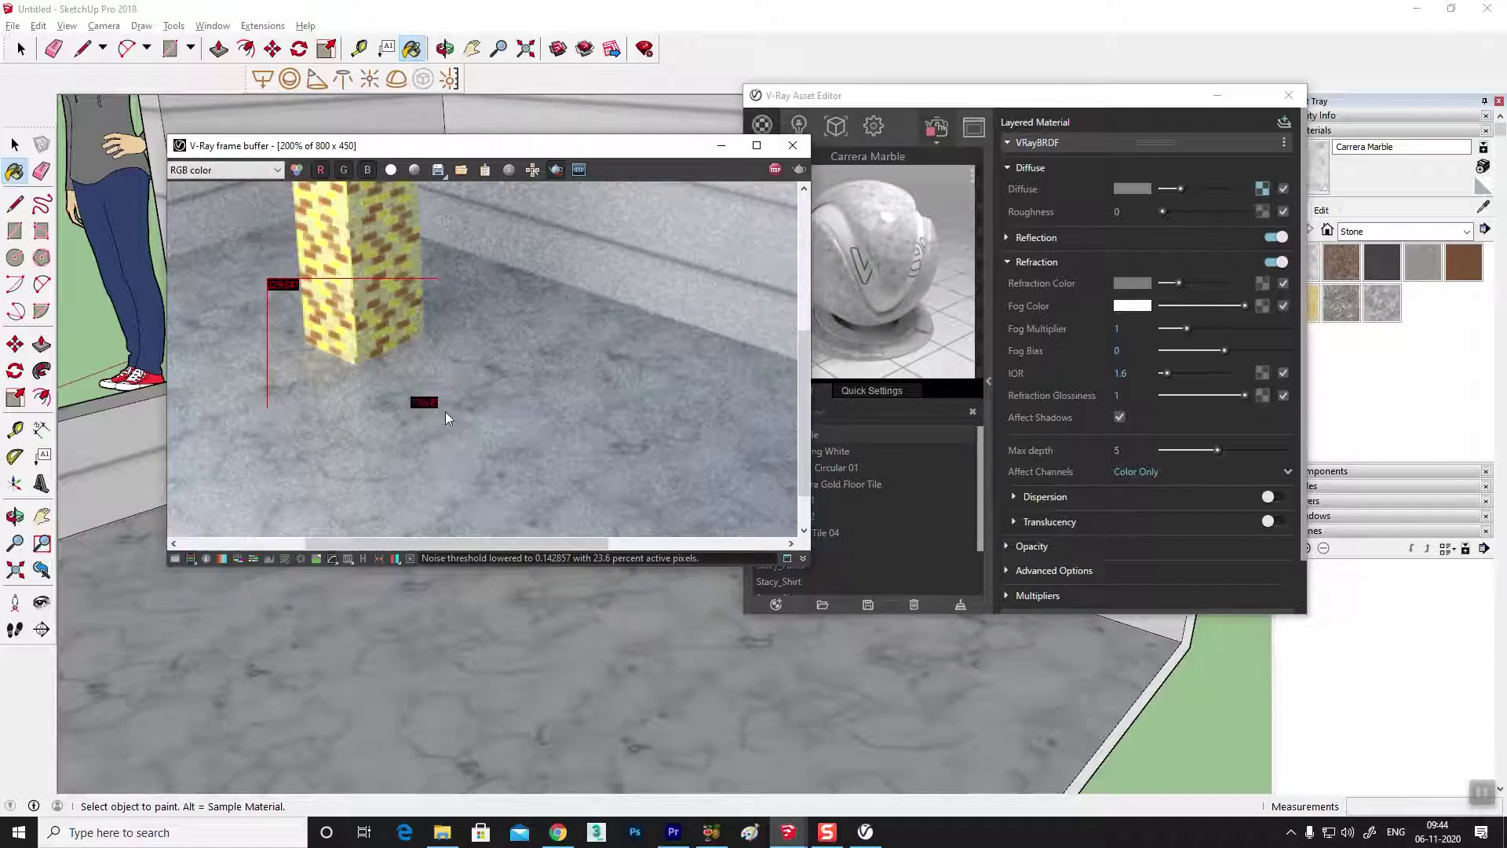
- Close the frame buffer and start a non-interactive V-Ray render with the Select tool active
left_click(792, 145)
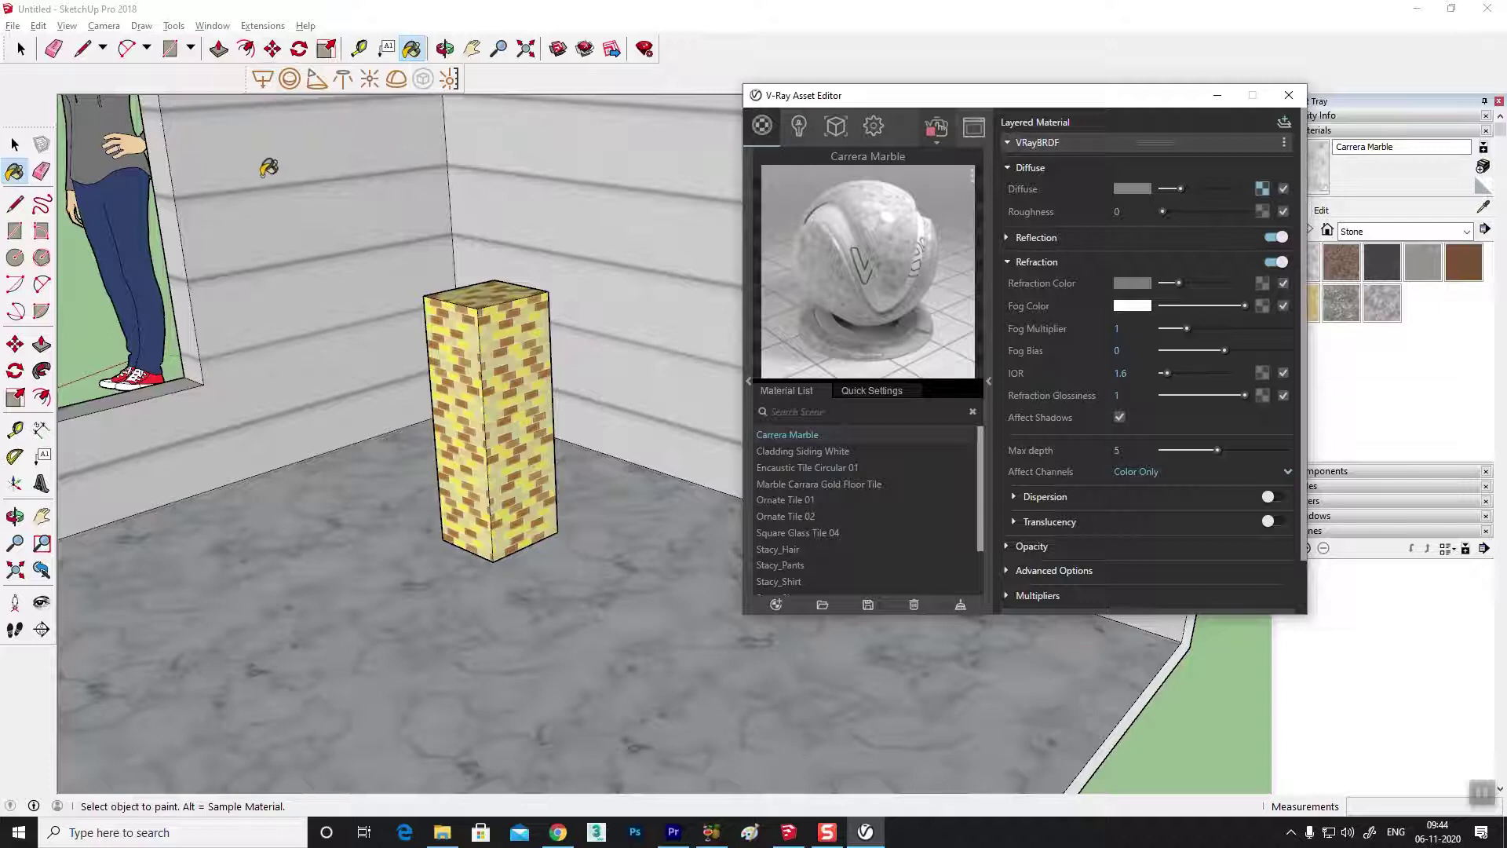
left_click(15, 145)
left_click(228, 137)
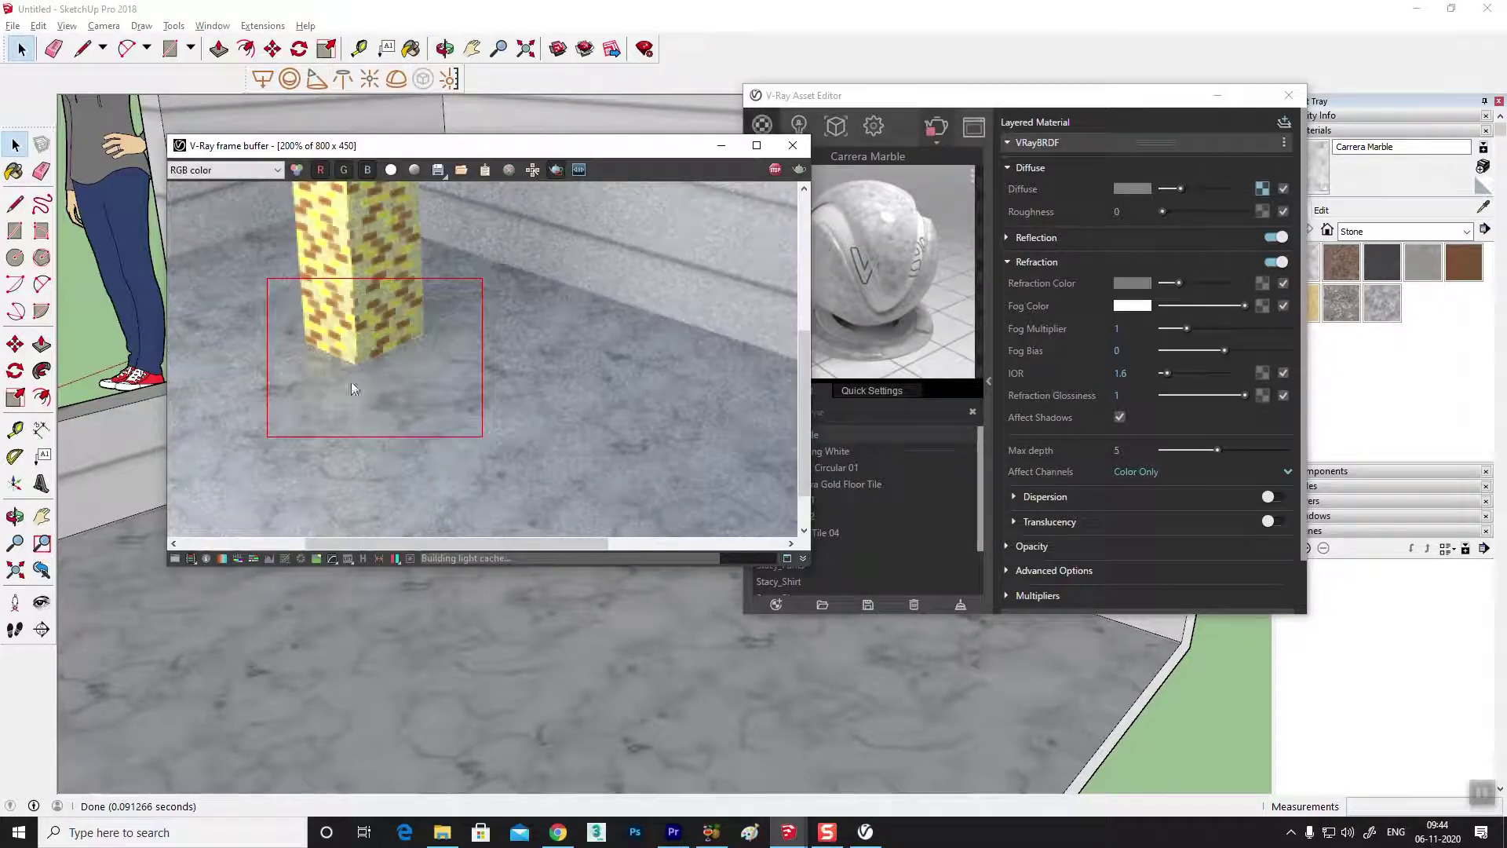